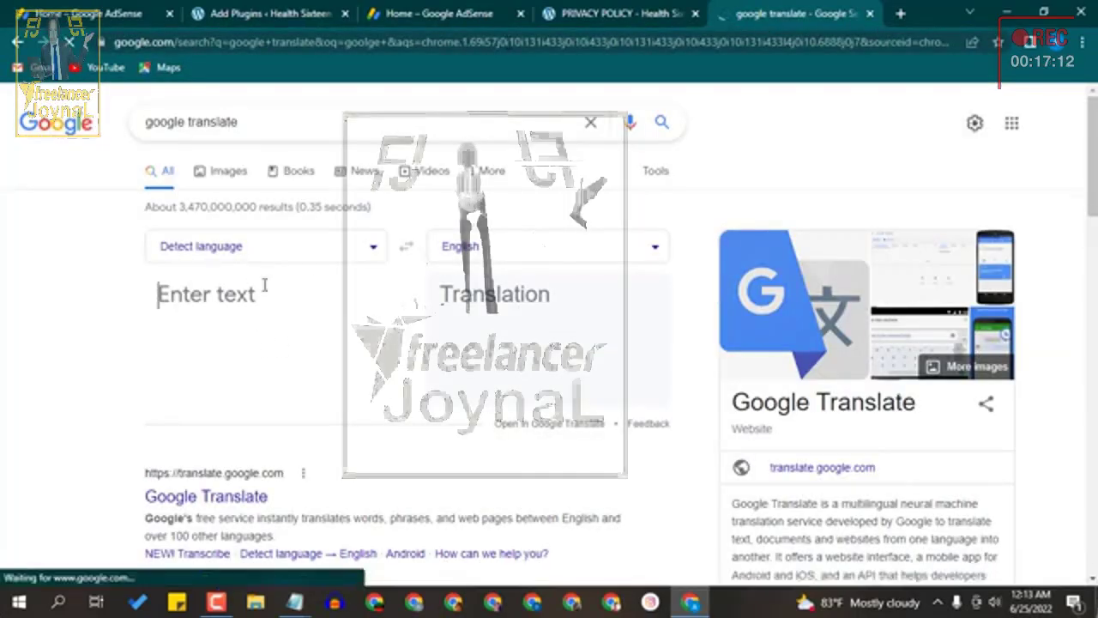
# - Open the full Google Translate site from the search results and set English as the source language
pyautogui.click(304, 253)
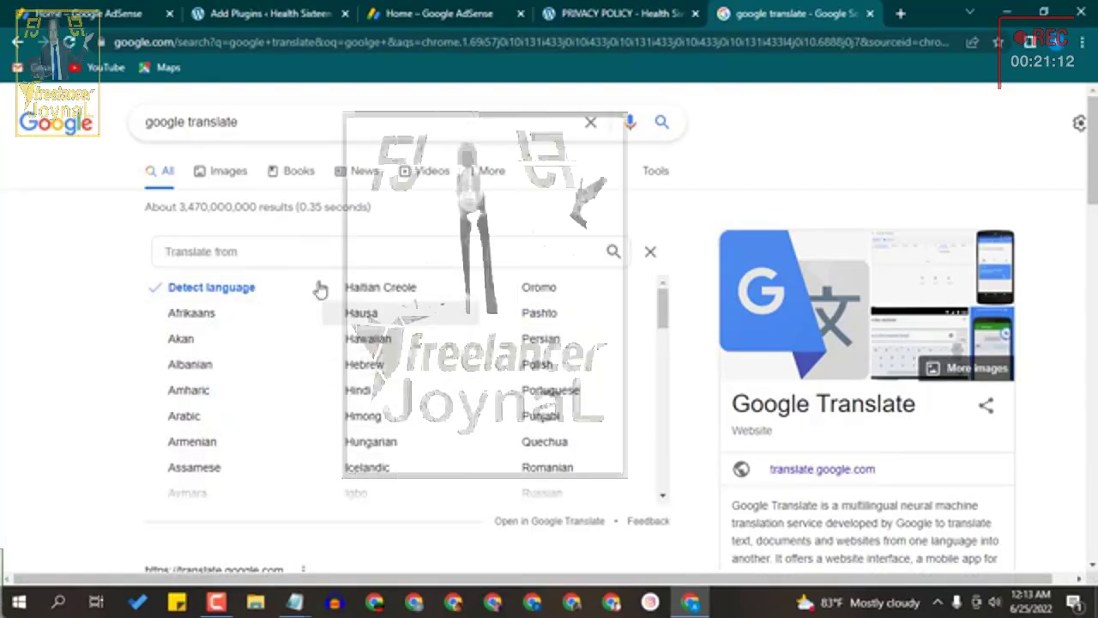
pyautogui.scroll(-3, 198, 434)
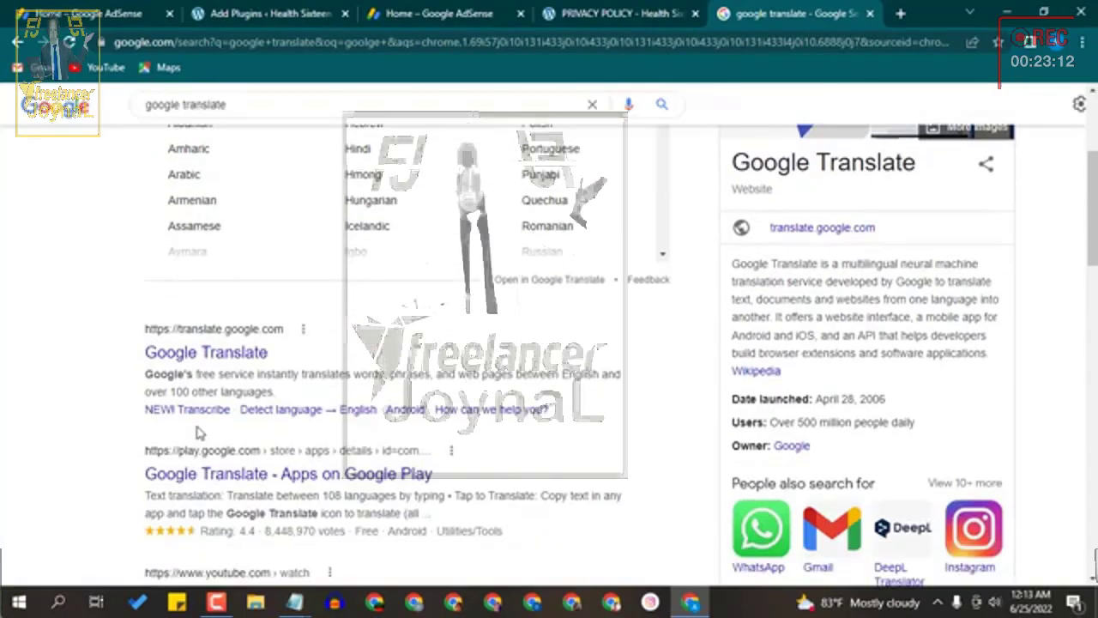
pyautogui.click(217, 358)
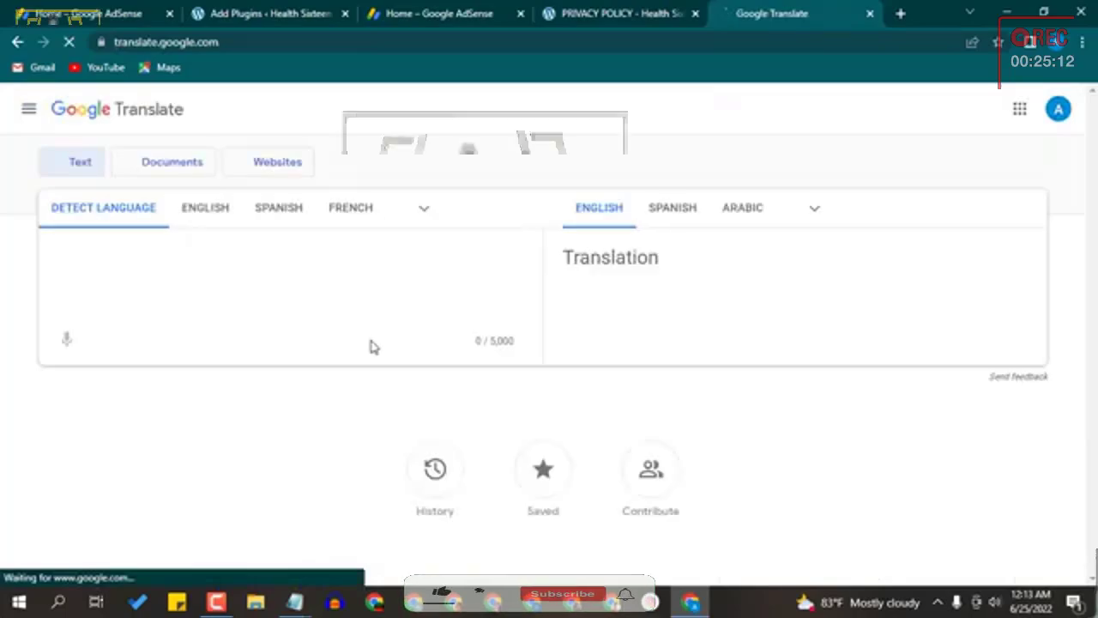
pyautogui.click(214, 225)
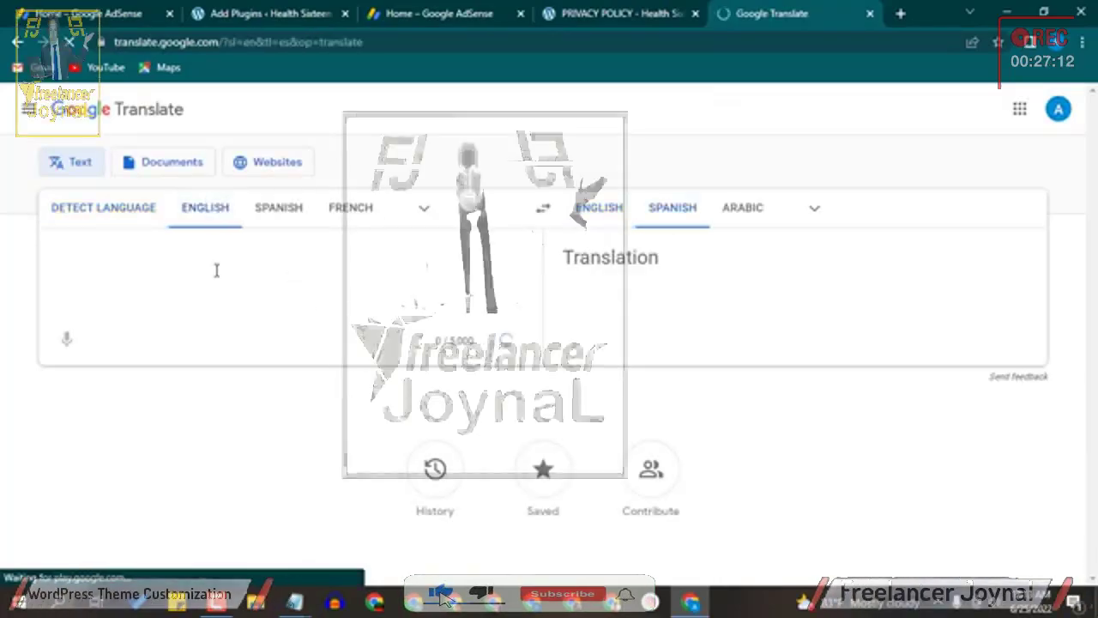
# - Enter "How To Connect Google Adsense ADS to Wordpress Website Very Simple" as the English text to translate into Spanish
pyautogui.write('How')
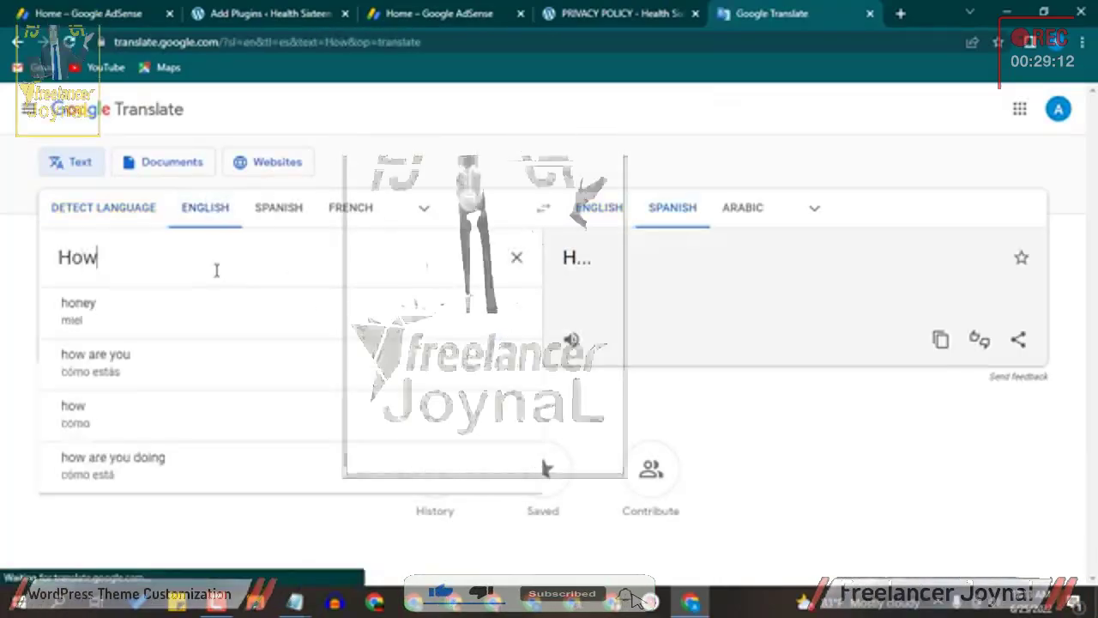
pyautogui.write(' To')
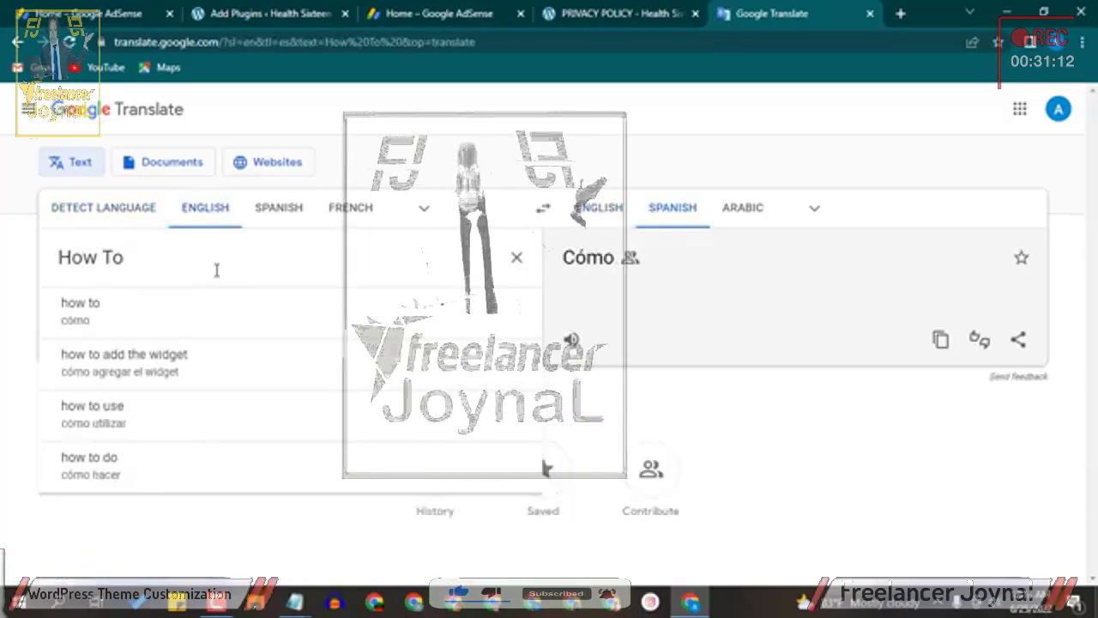
pyautogui.write(' Connect')
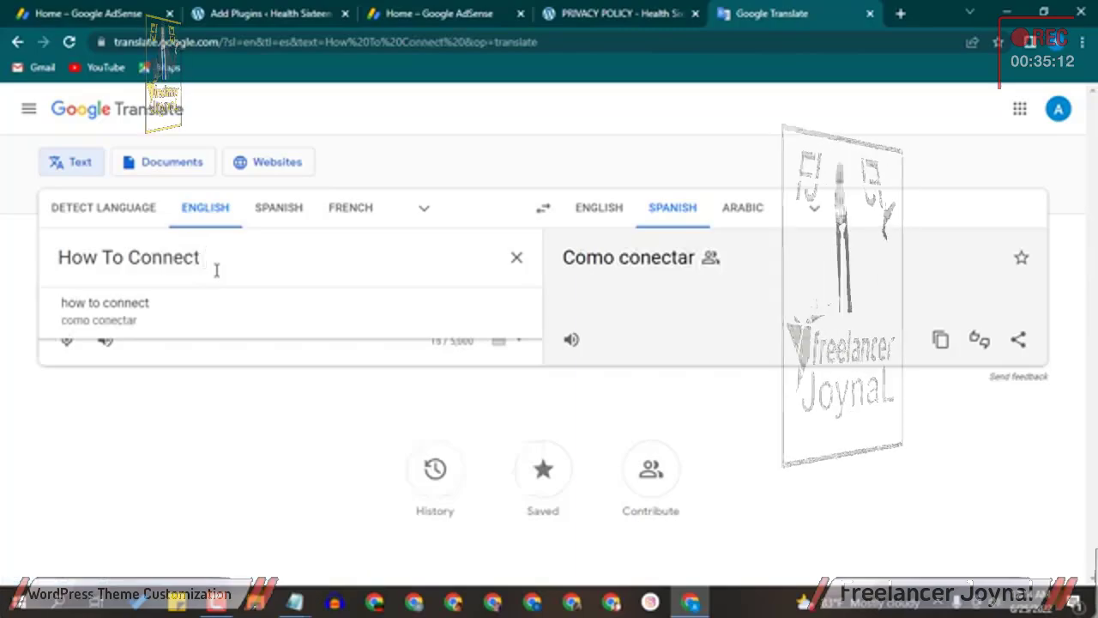
pyautogui.write(' Goog')
pyautogui.write('le ')
pyautogui.write('A')
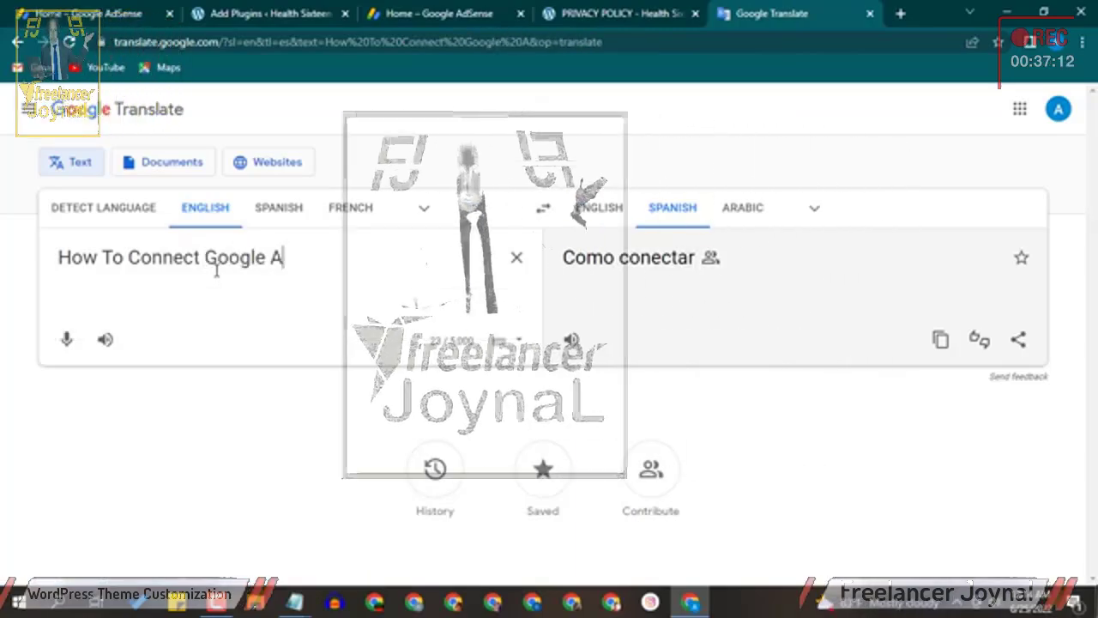
pyautogui.write('dsense')
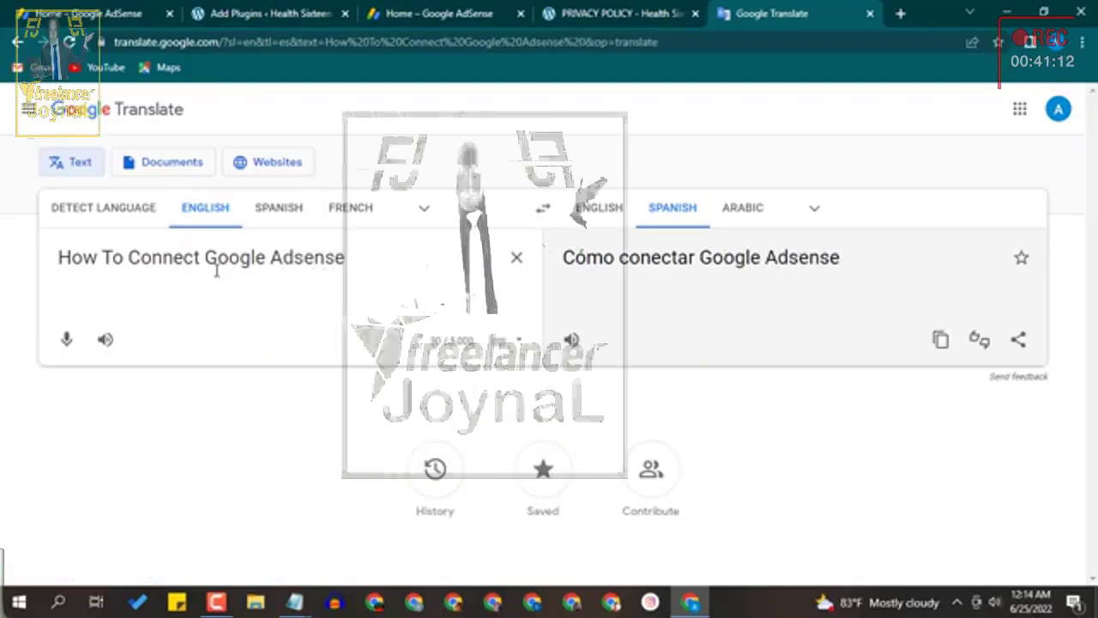
pyautogui.write('to')
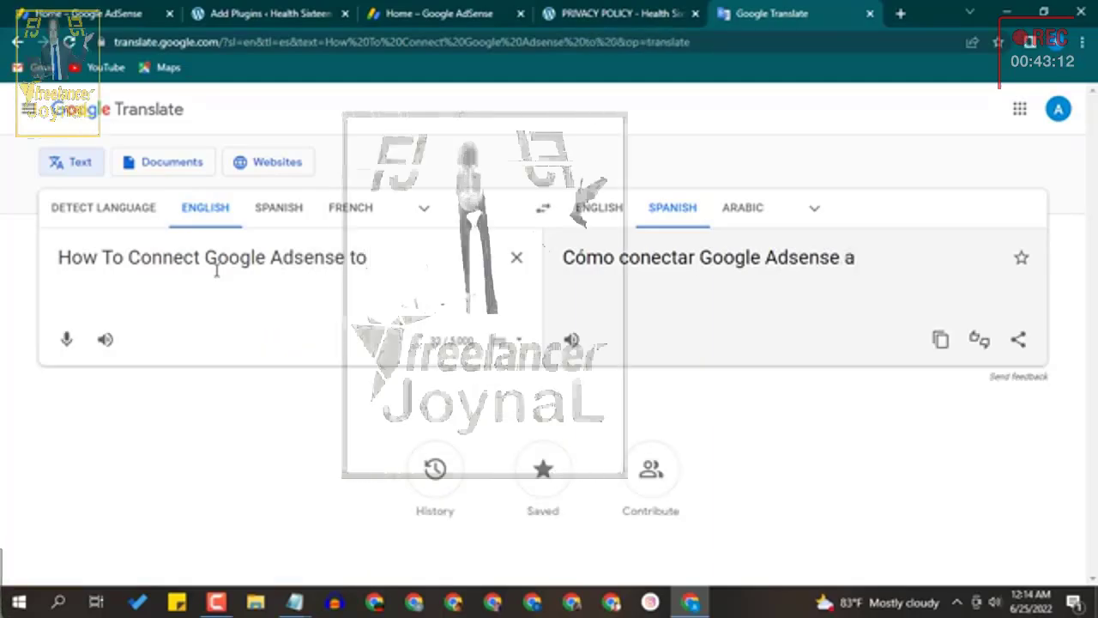
pyautogui.press('BackSpace')
pyautogui.press('BackSpace')
pyautogui.press('BackSpace')
pyautogui.write('a')
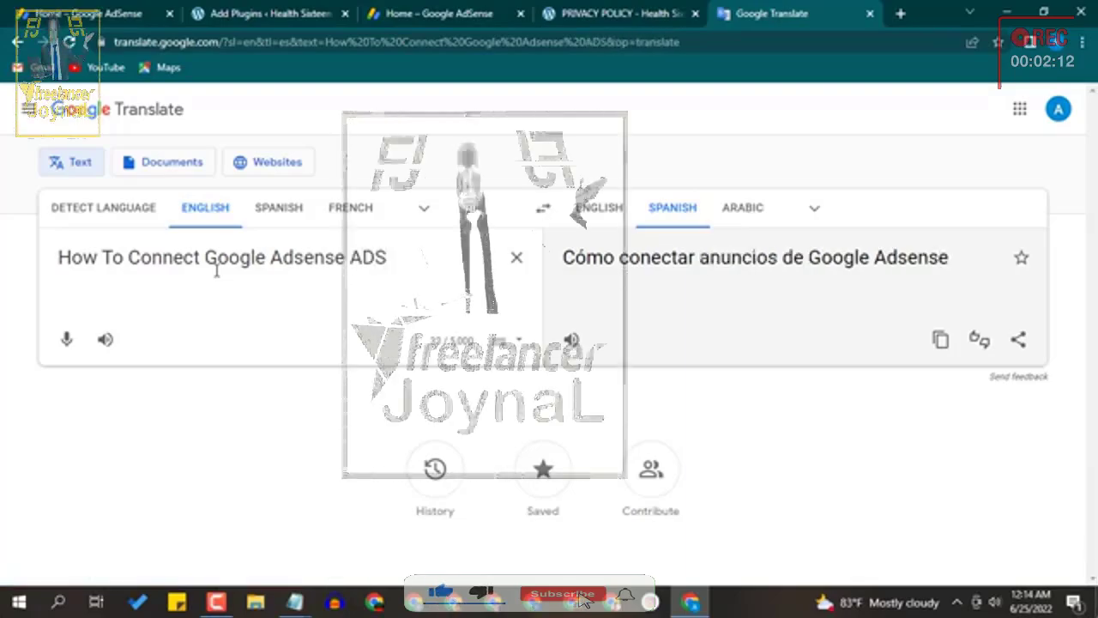
pyautogui.write('DS to ')
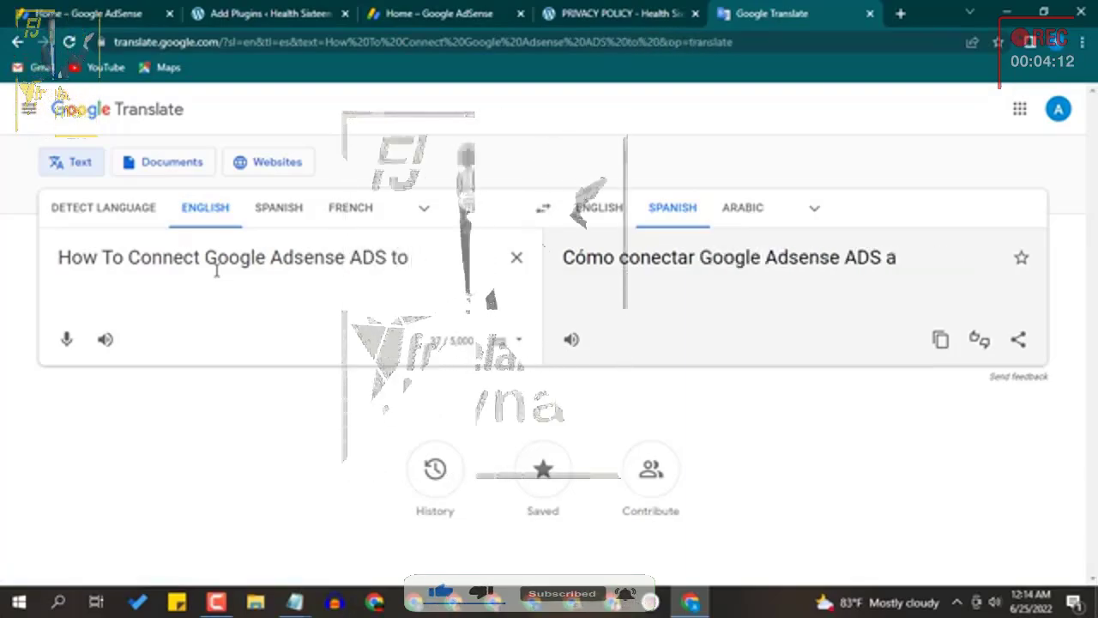
pyautogui.write('Word')
pyautogui.write('pr')
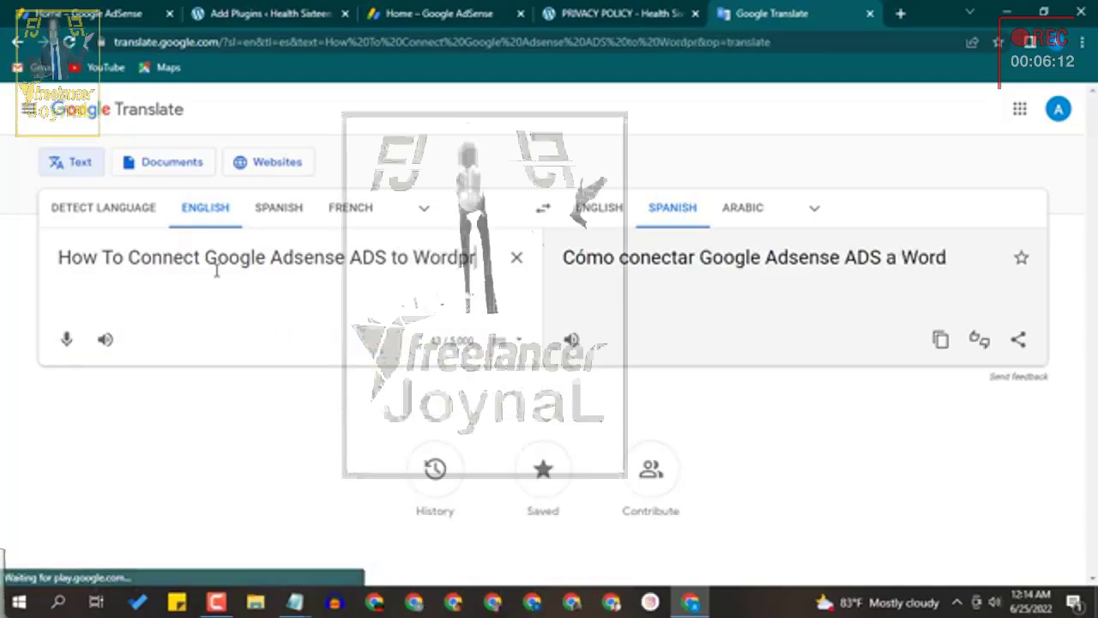
pyautogui.write('esdss')
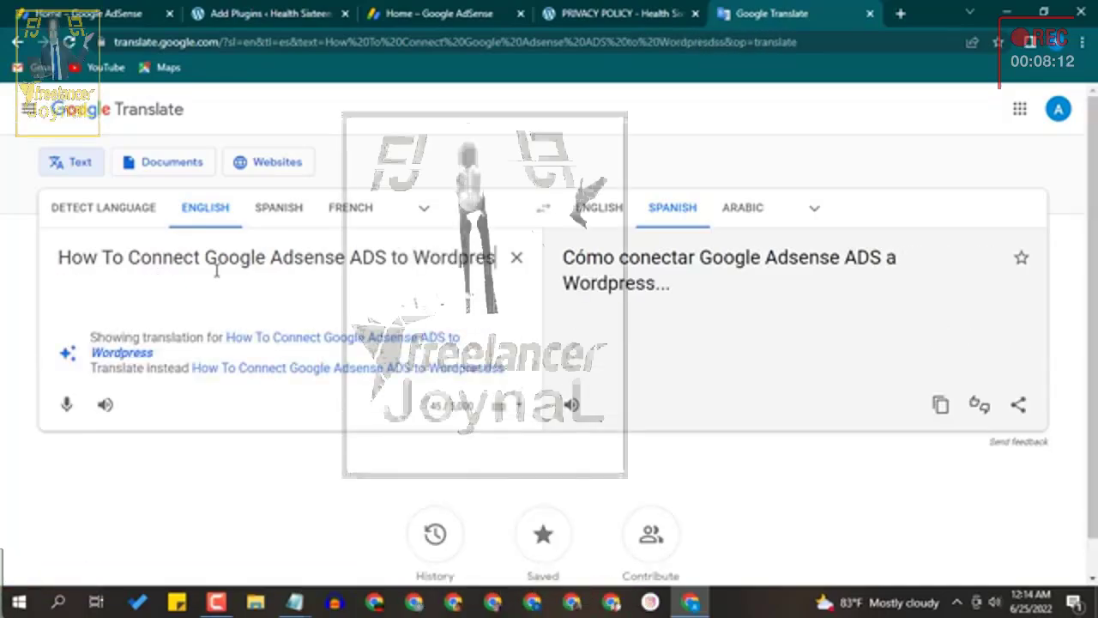
pyautogui.write('s ')
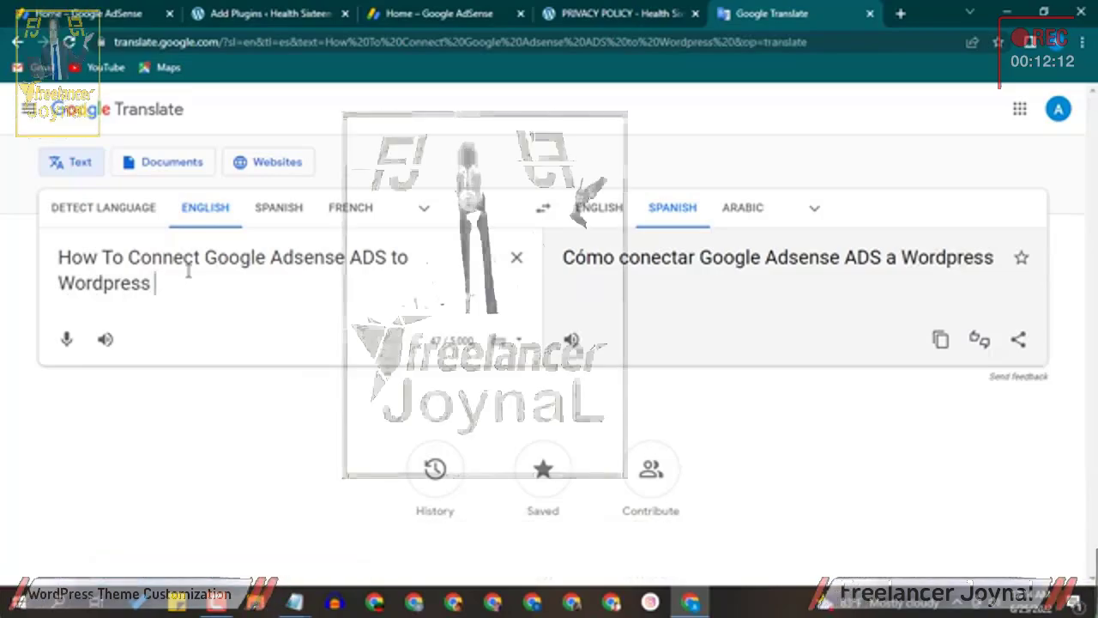
pyautogui.write('Websit')
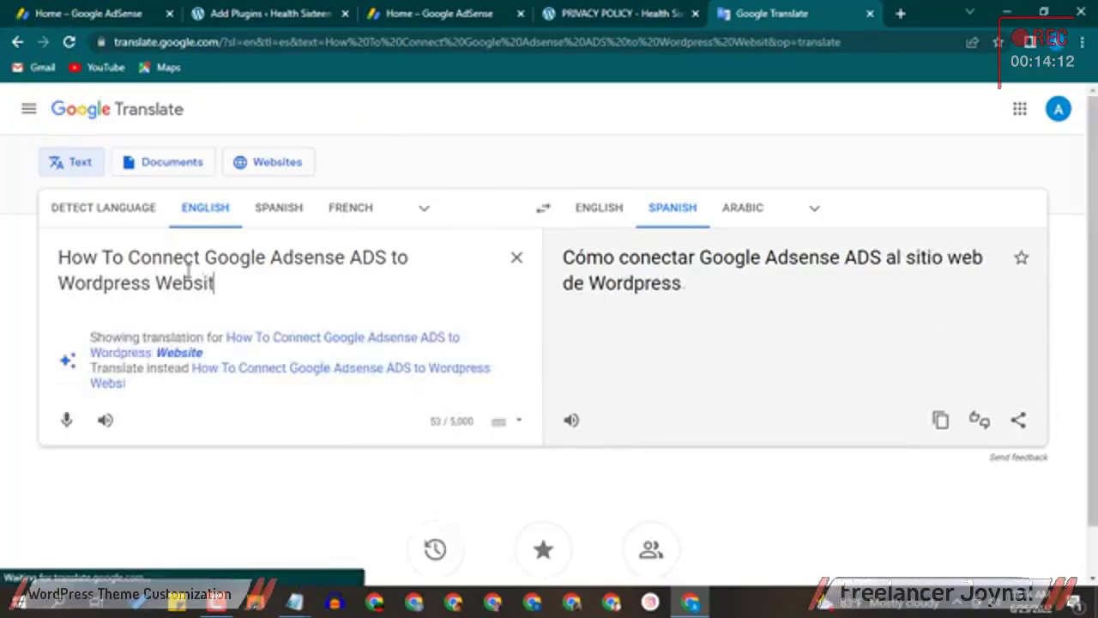
pyautogui.write('e Ver')
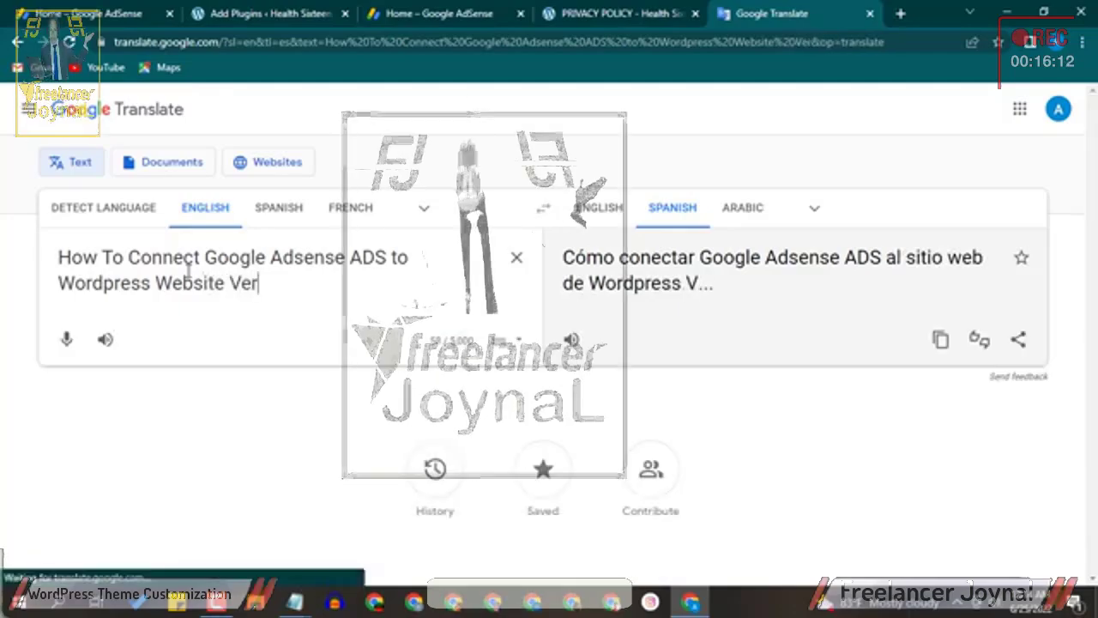
pyautogui.write('y Si')
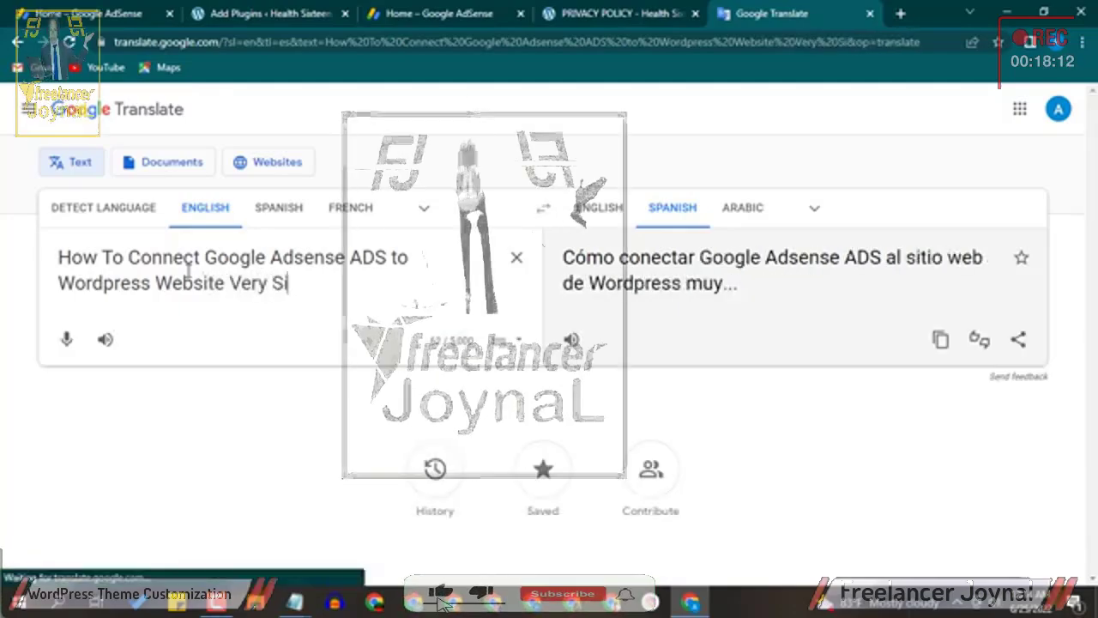
pyautogui.write('mple ')
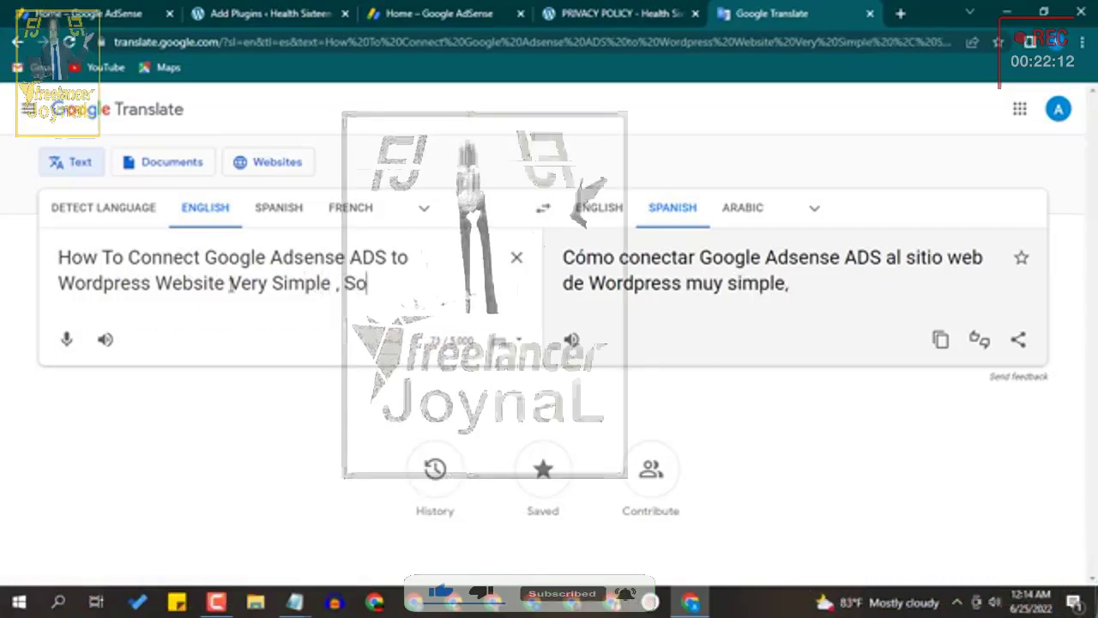
# - Extend the source text with ", So Lets Do That Friends" and add a smiling-face emoji after it
pyautogui.write(', So')
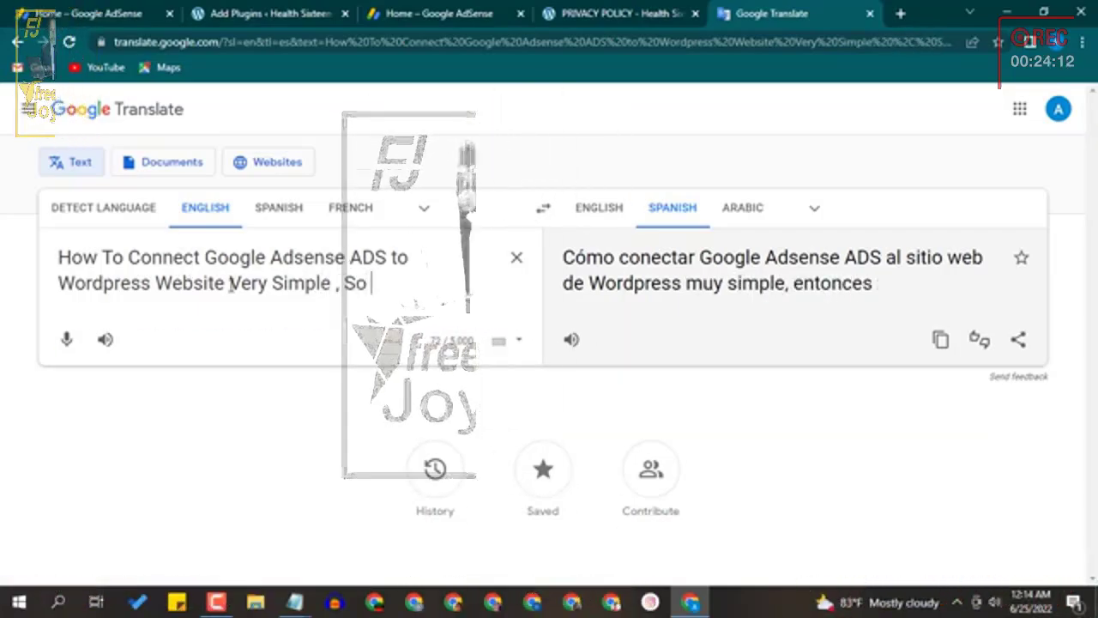
pyautogui.write(' Let')
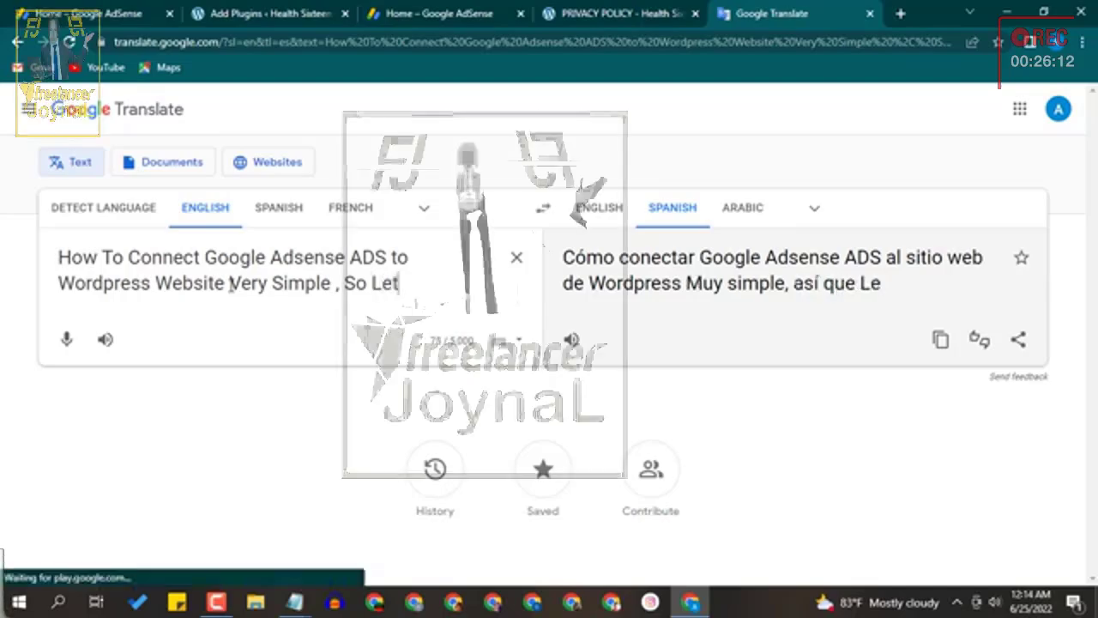
pyautogui.write('s D')
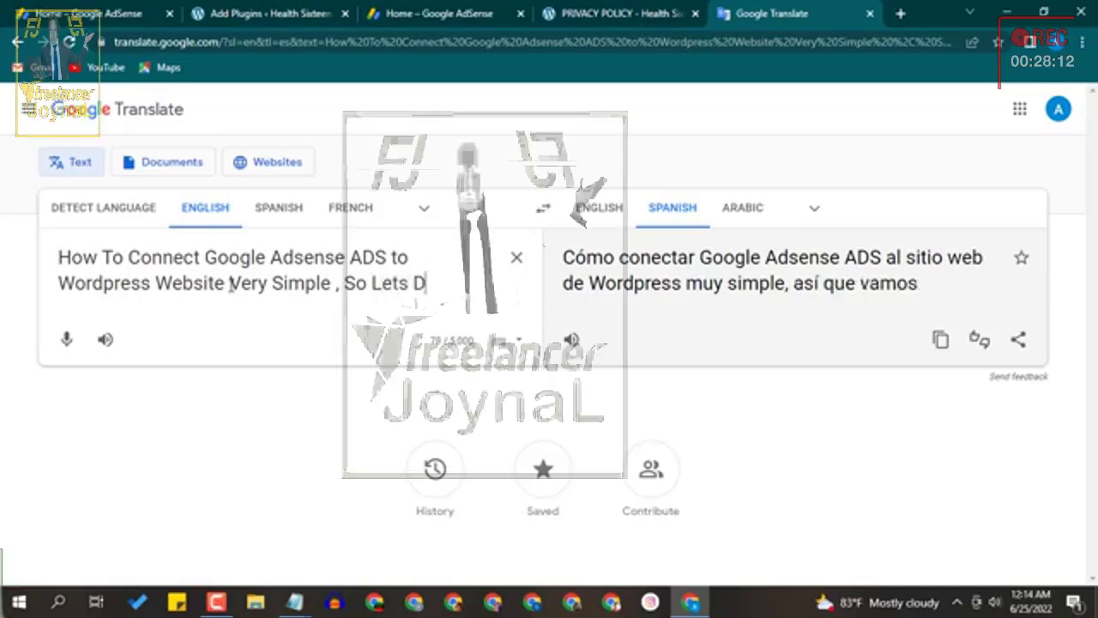
pyautogui.write('o That')
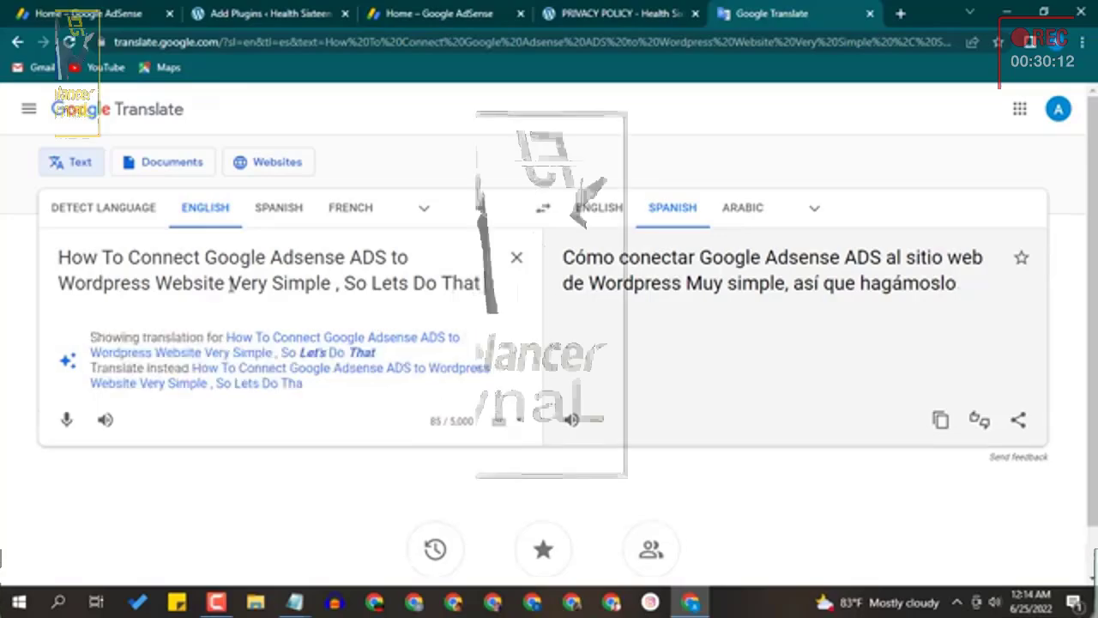
pyautogui.write(' Friends')
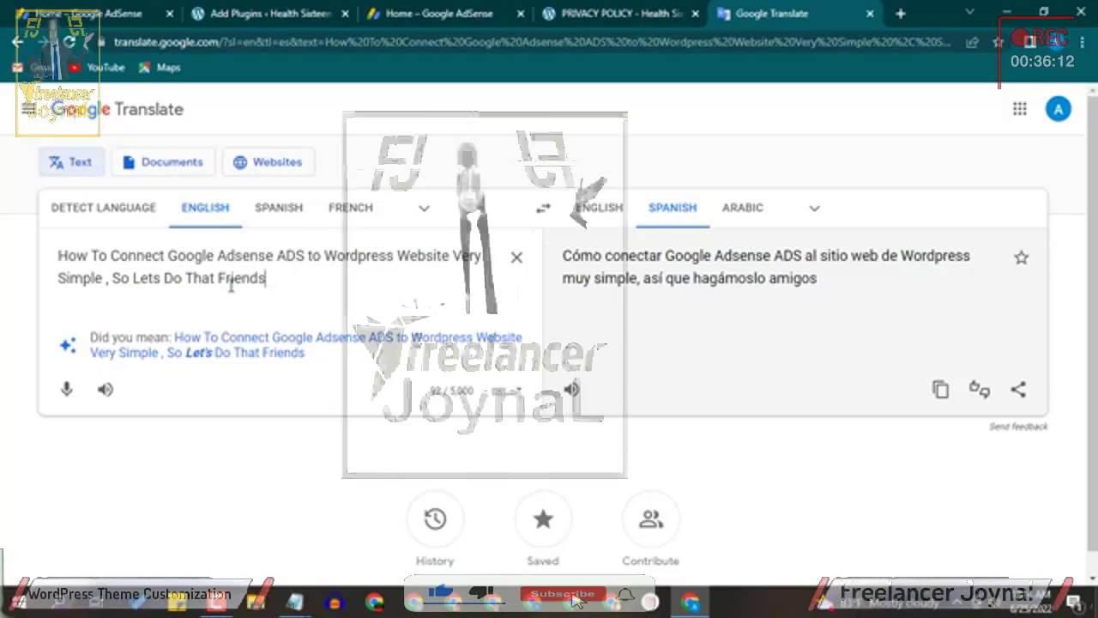
pyautogui.press('super+period')
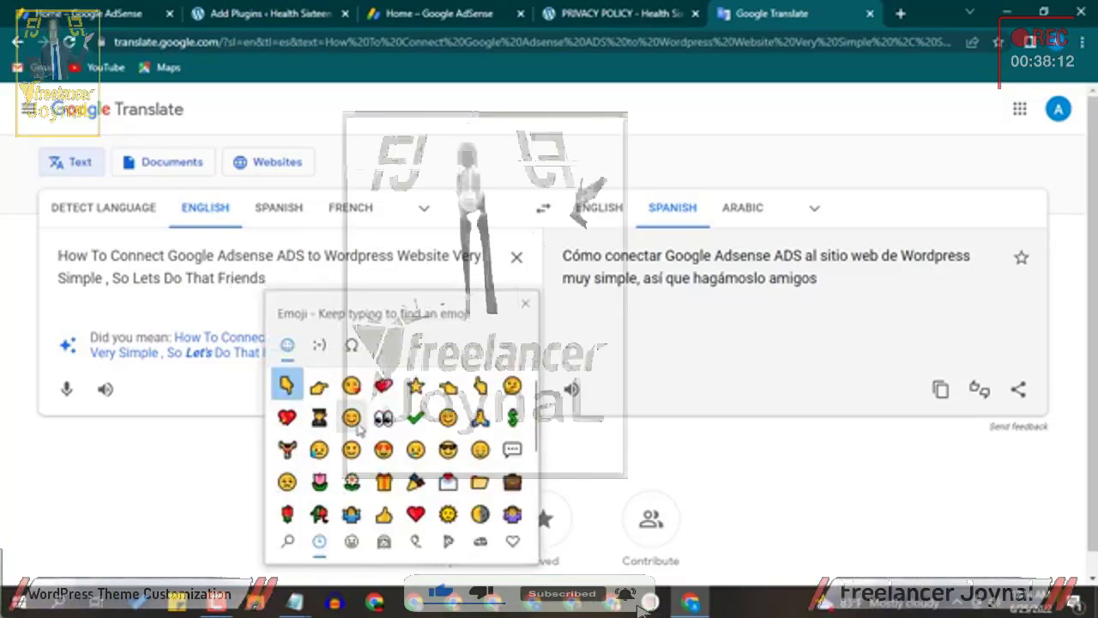
pyautogui.click(301, 277)
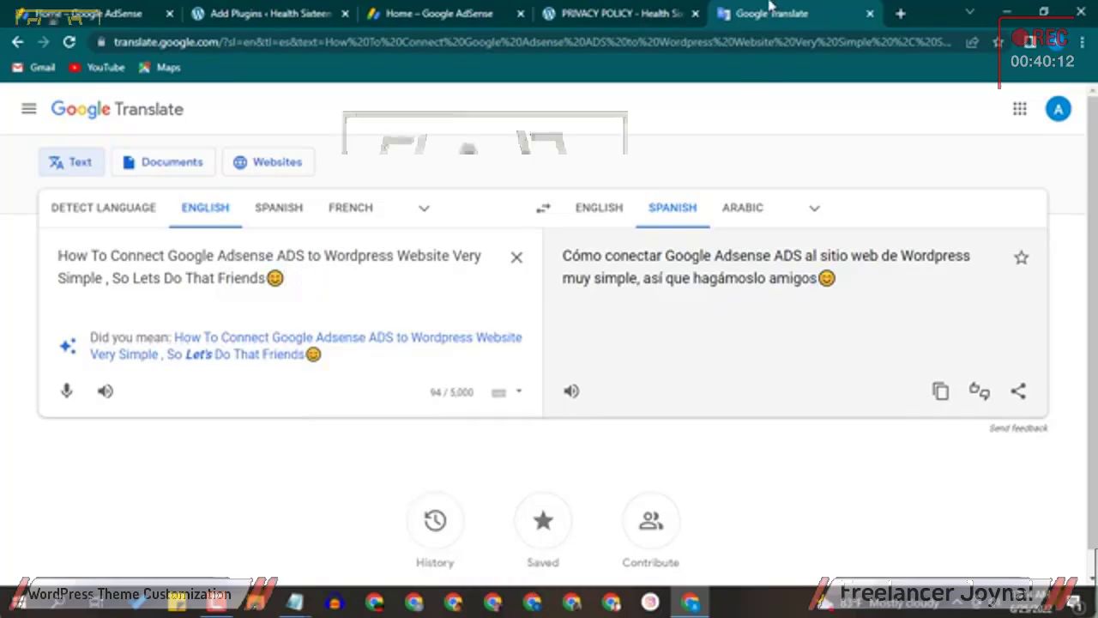
# - Switch to the Google AdSense home page and open the required "Connect your site to AdSense" task
pyautogui.click(610, 12)
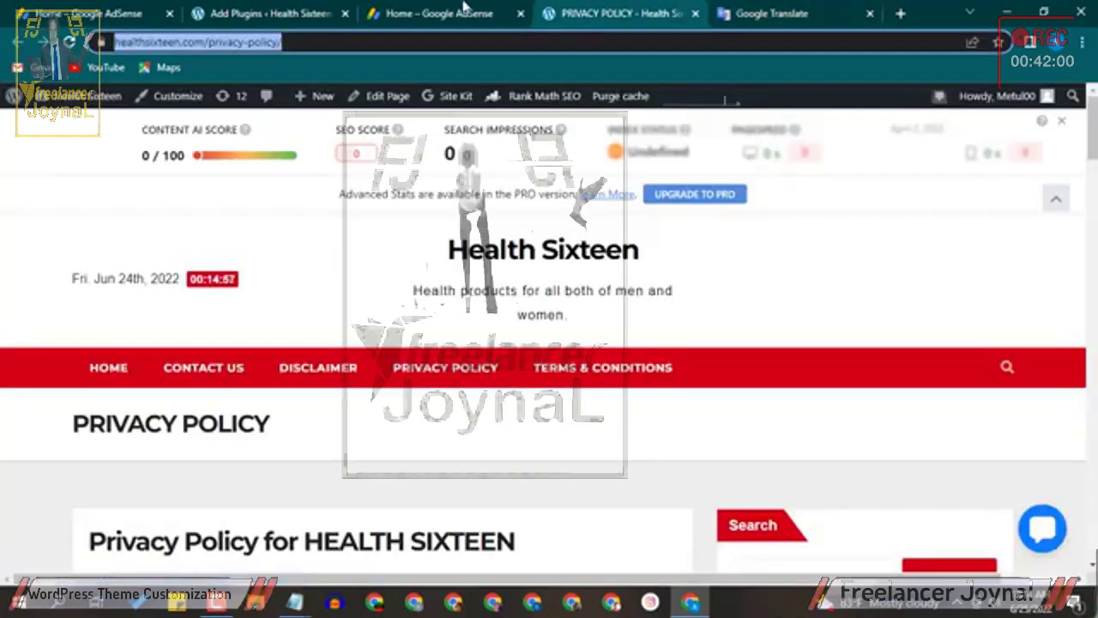
pyautogui.click(382, 10)
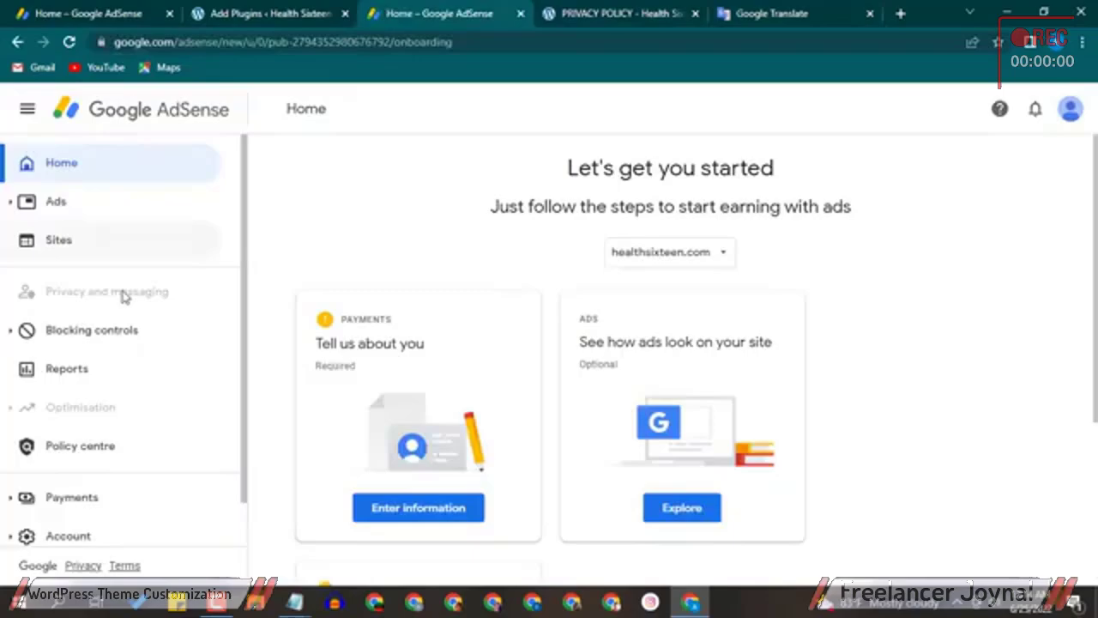
pyautogui.scroll(-3, 275, 338)
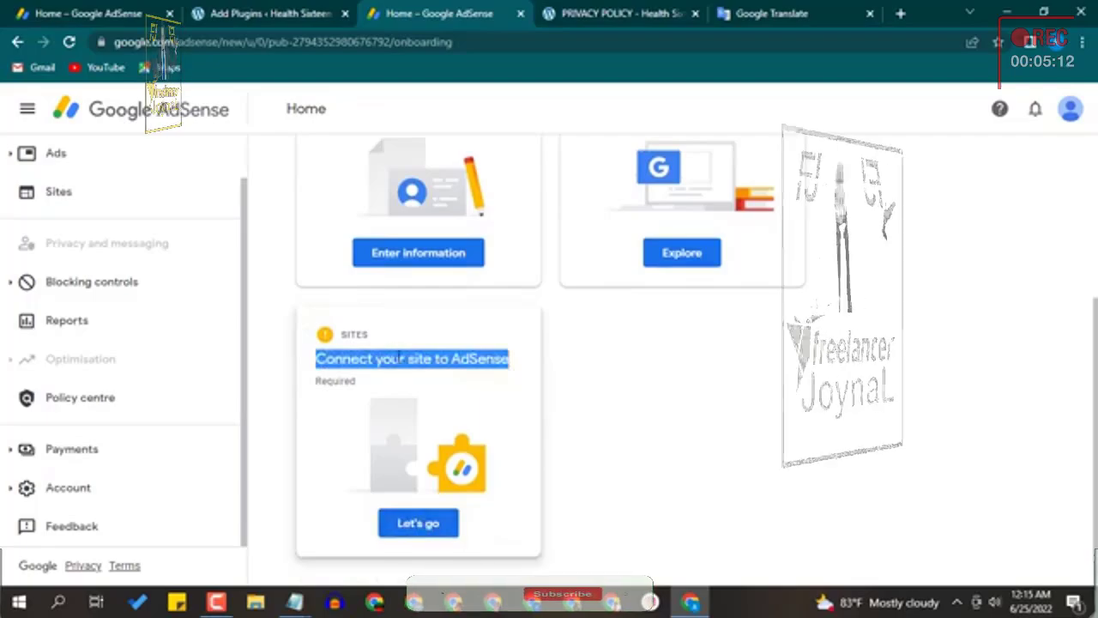
pyautogui.click(409, 529)
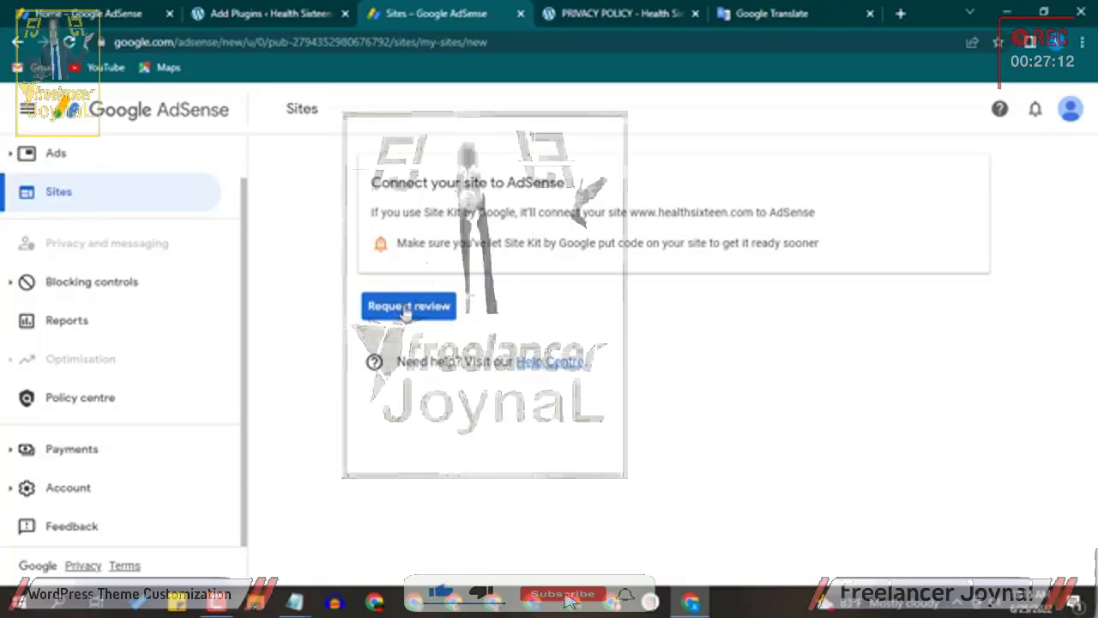
# - Open the AdSense Sites list and expand the healthsixteen.com entry to see its review options
pyautogui.click(58, 195)
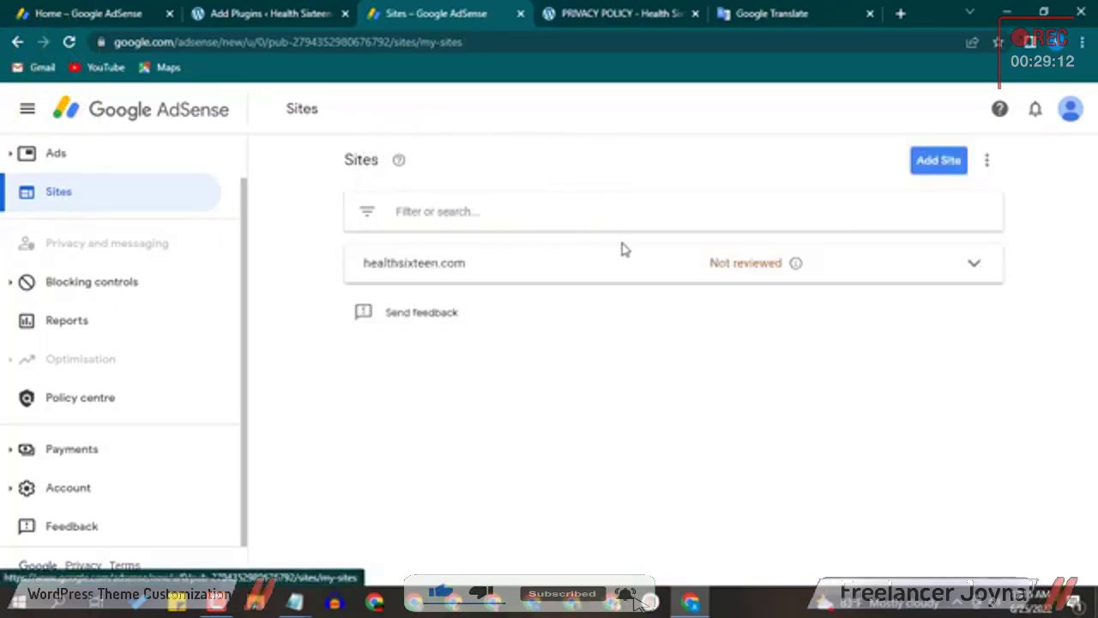
pyautogui.click(978, 268)
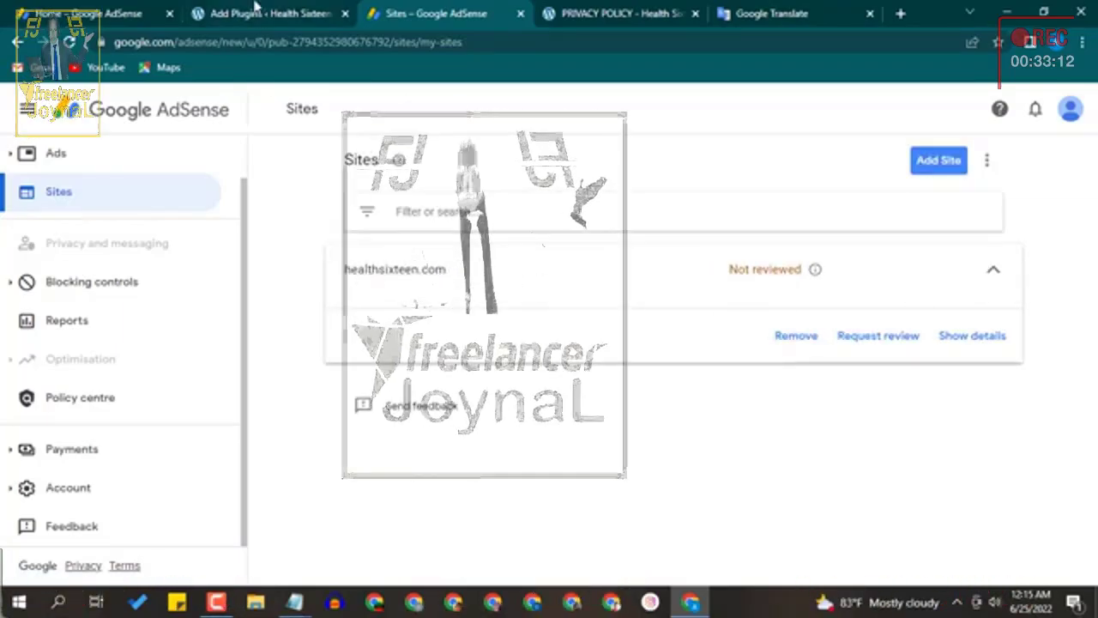
# - Switch to the Health Sixteen website, open its home page and highlight the tagline under the site title
pyautogui.click(626, 13)
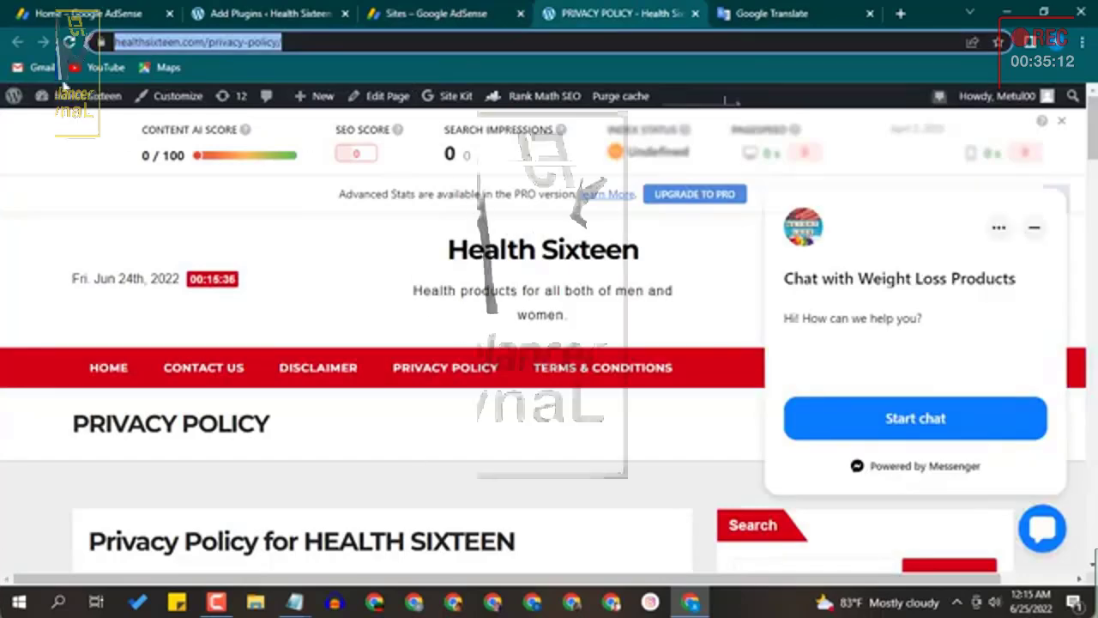
pyautogui.click(104, 371)
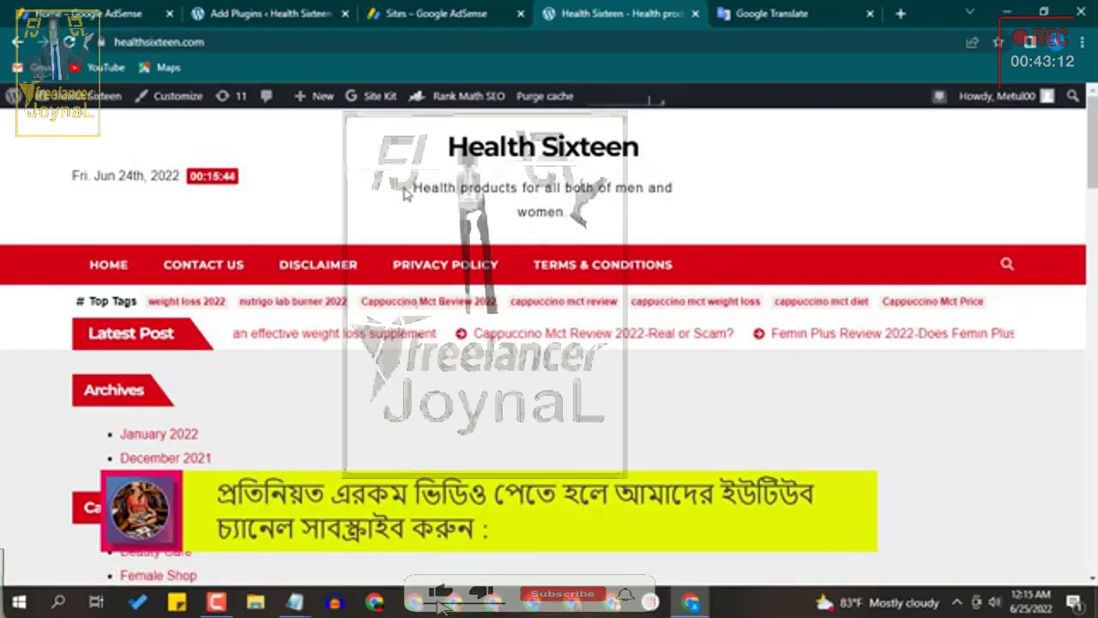
pyautogui.moveTo(413, 187); pyautogui.dragTo(667, 202)
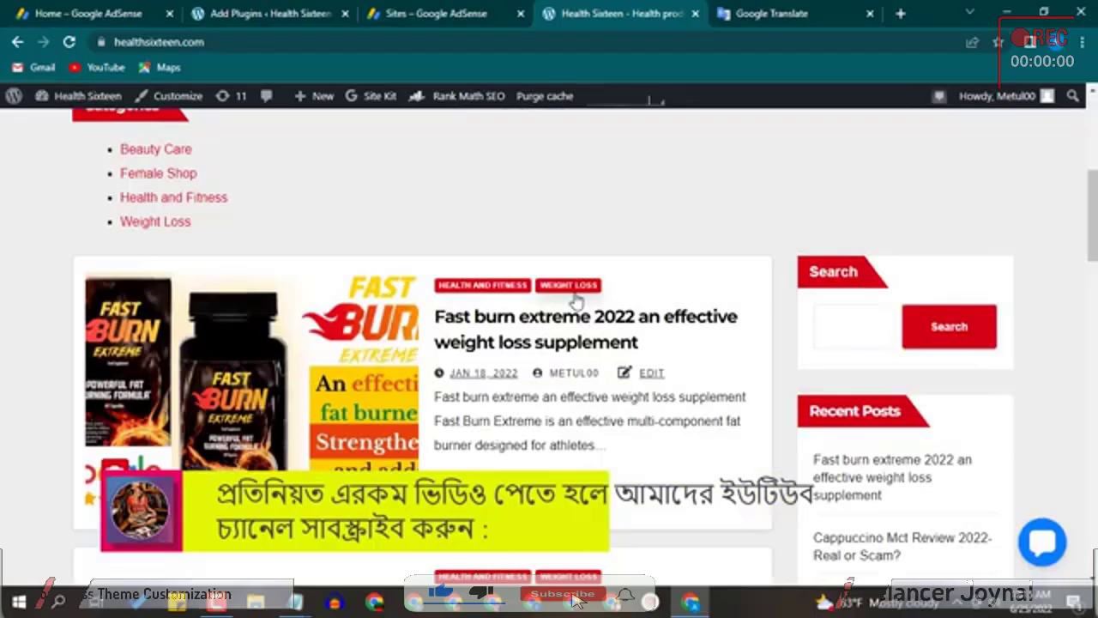
# - Return to the AdSense Sites list, view the subdomain details of healthsixteen.com and expand its entry again
pyautogui.scroll(-5, 315, 385)
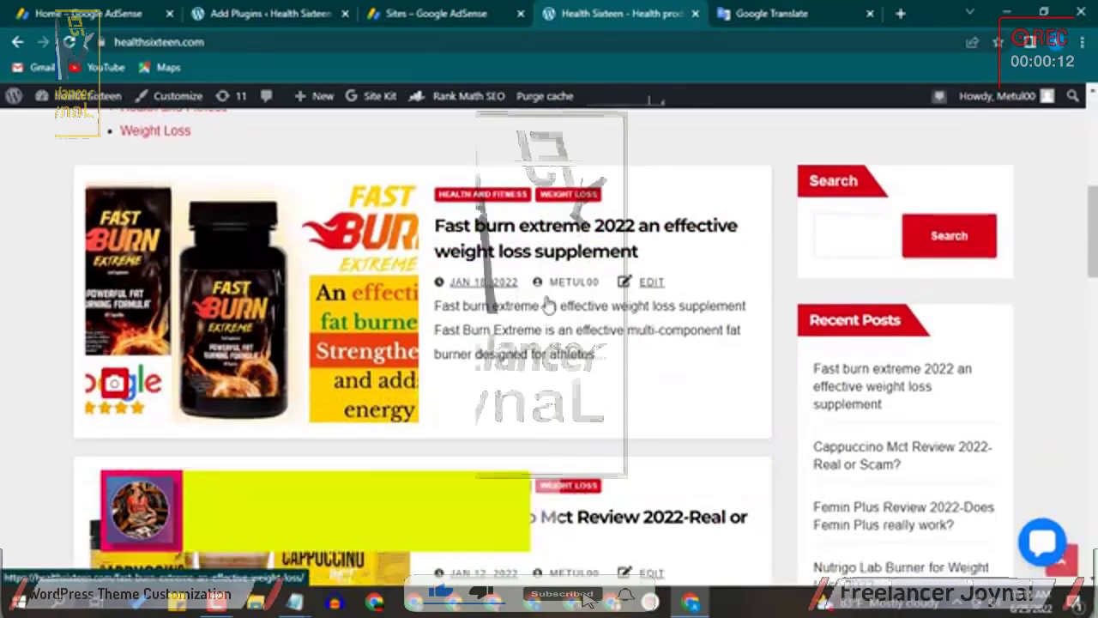
pyautogui.click(429, 13)
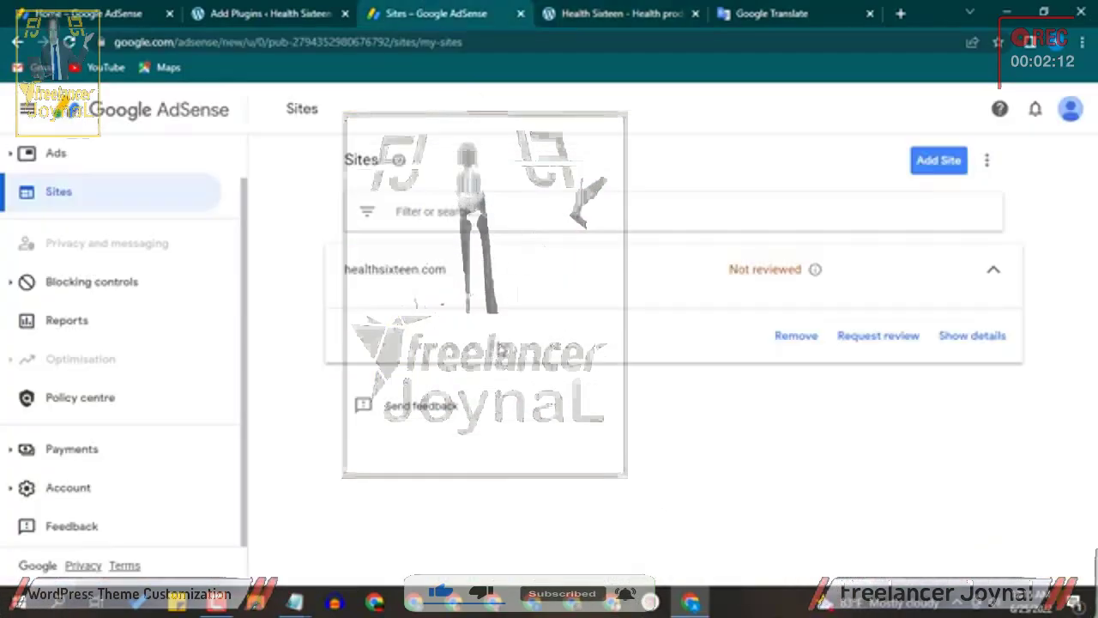
pyautogui.click(982, 338)
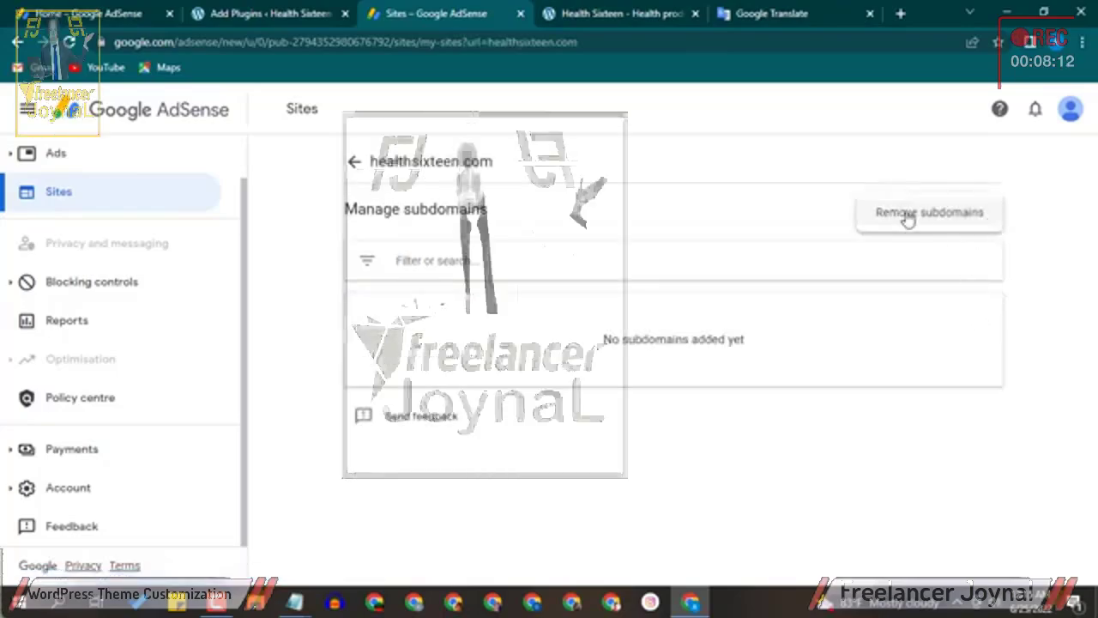
pyautogui.click(354, 161)
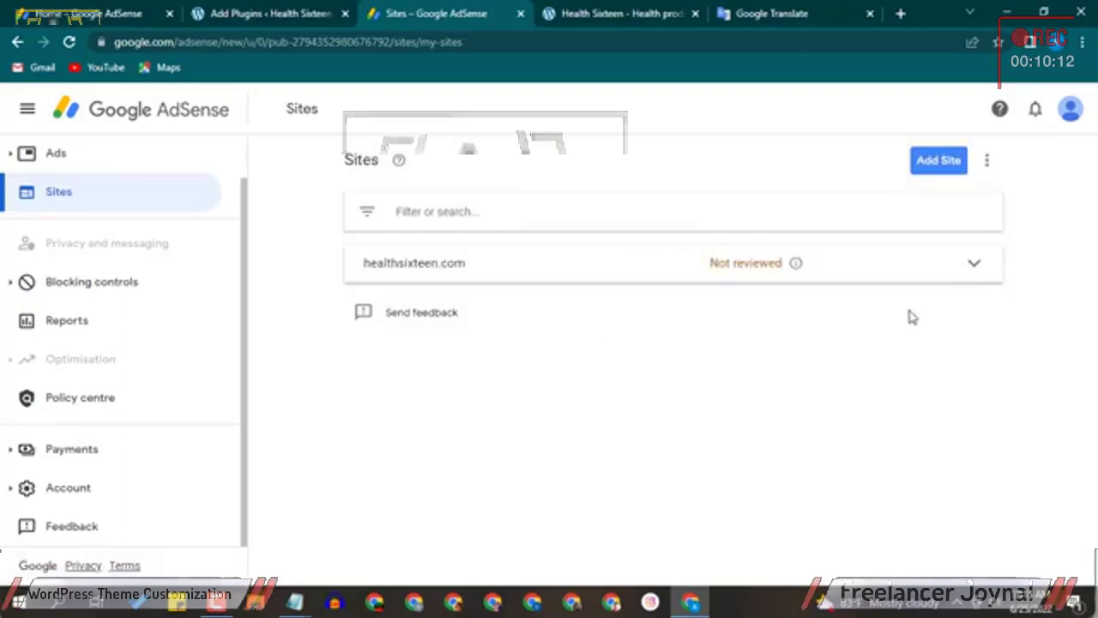
pyautogui.click(973, 269)
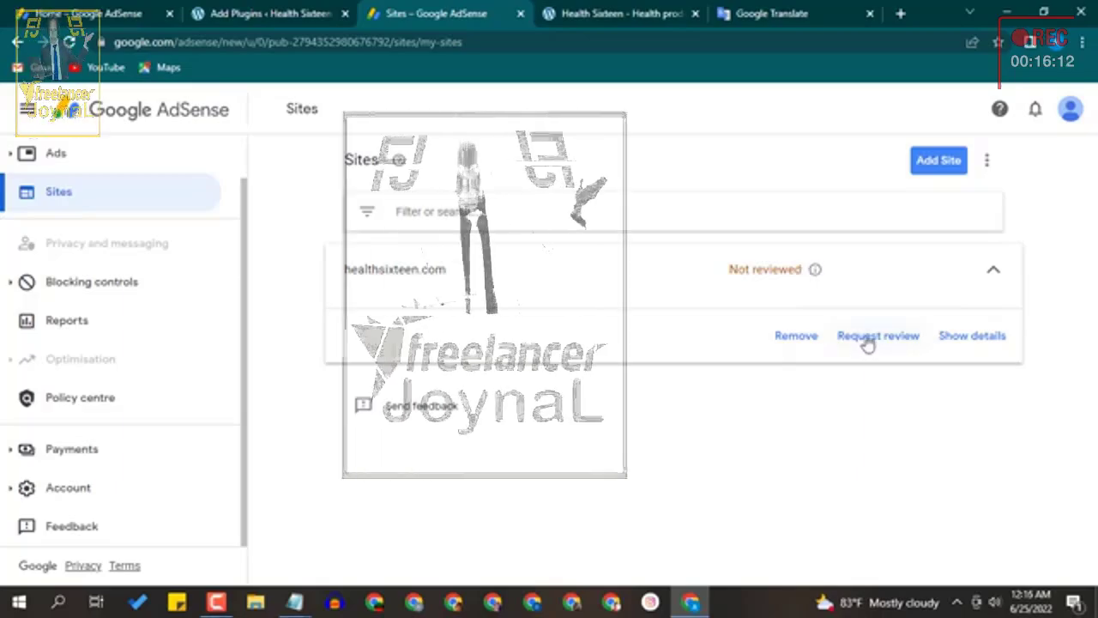
# - Open the Ads overview, dismiss the GDPR/CCPA notice and open the ad settings of healthsixteen.com for editing
pyautogui.scroll(1, 67, 191)
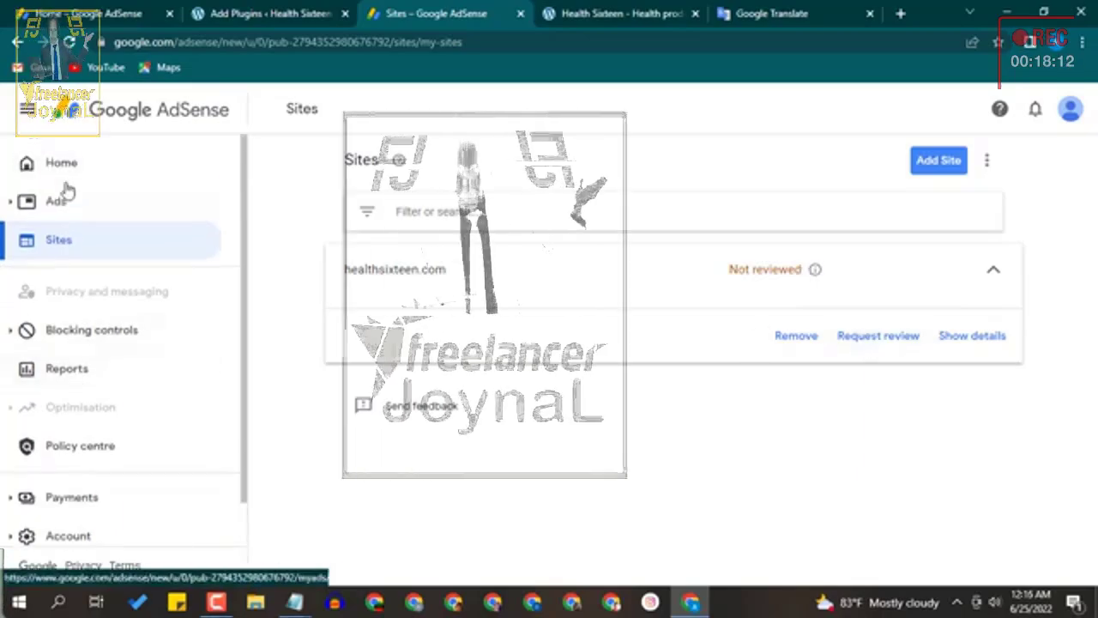
pyautogui.click(58, 200)
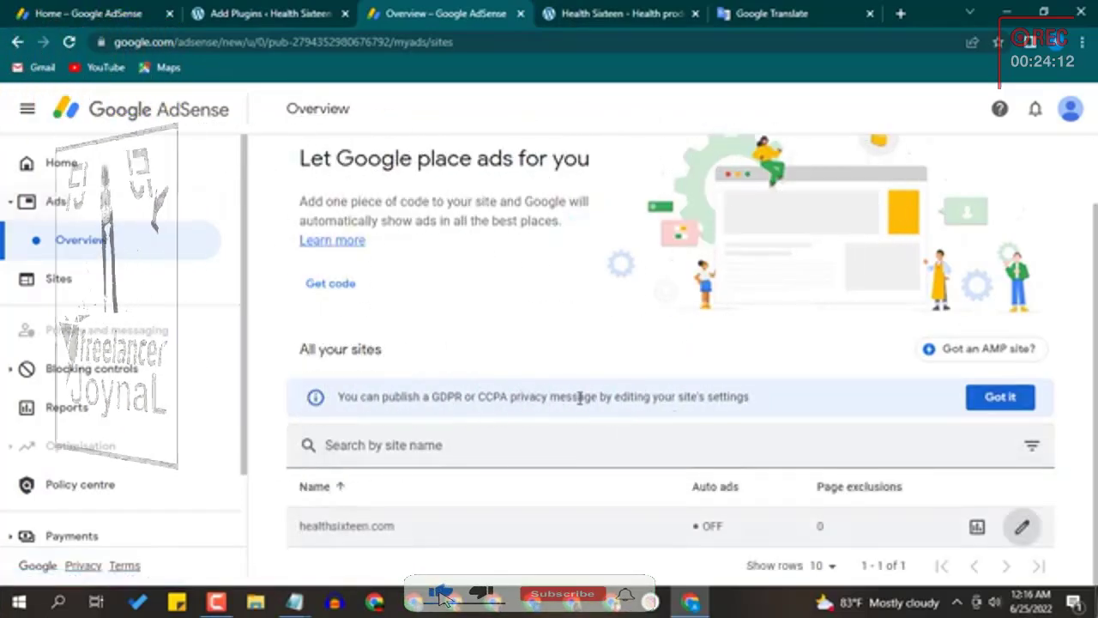
pyautogui.click(1000, 398)
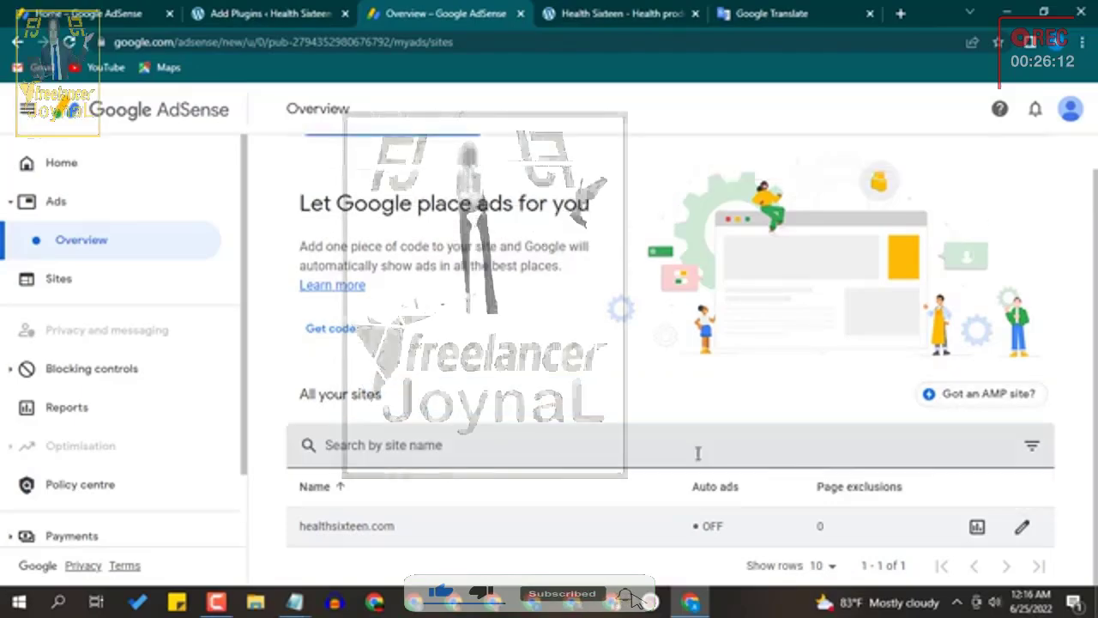
pyautogui.click(1022, 528)
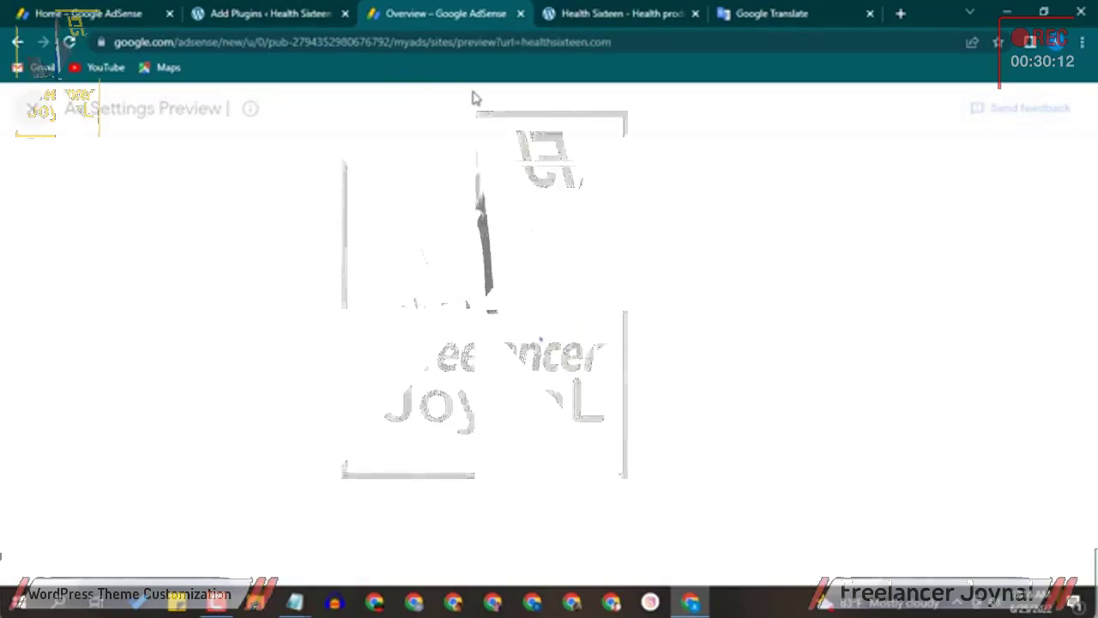
pyautogui.click(216, 602)
pyautogui.click(1062, 520)
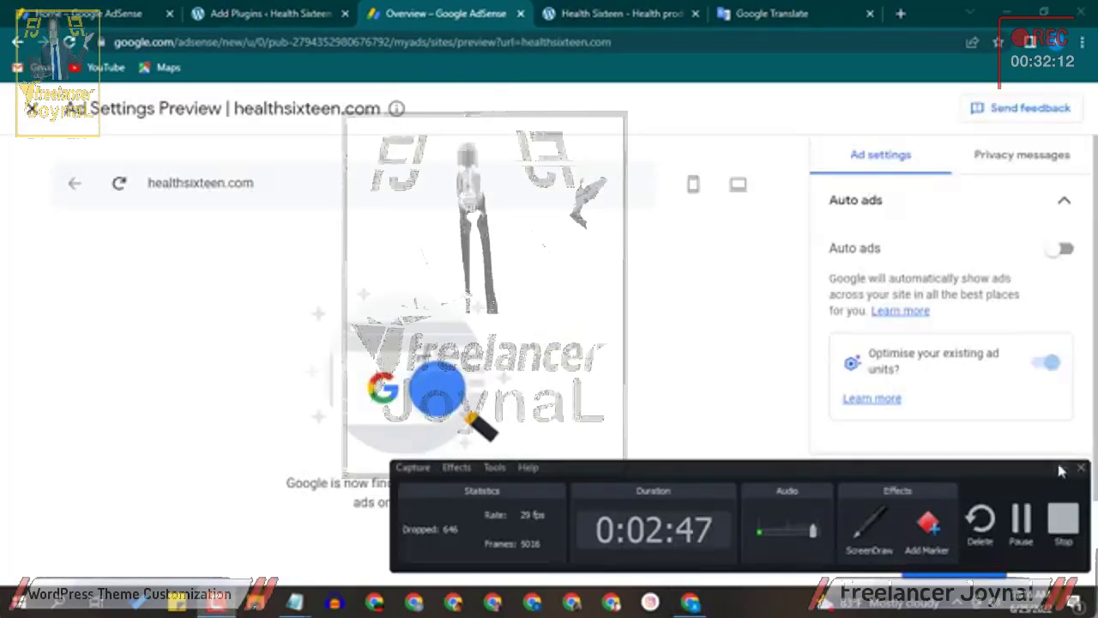
# - Open the privacy message settings, examine the footer in the site preview and highlight the GDPR consent message heading
pyautogui.click(1005, 163)
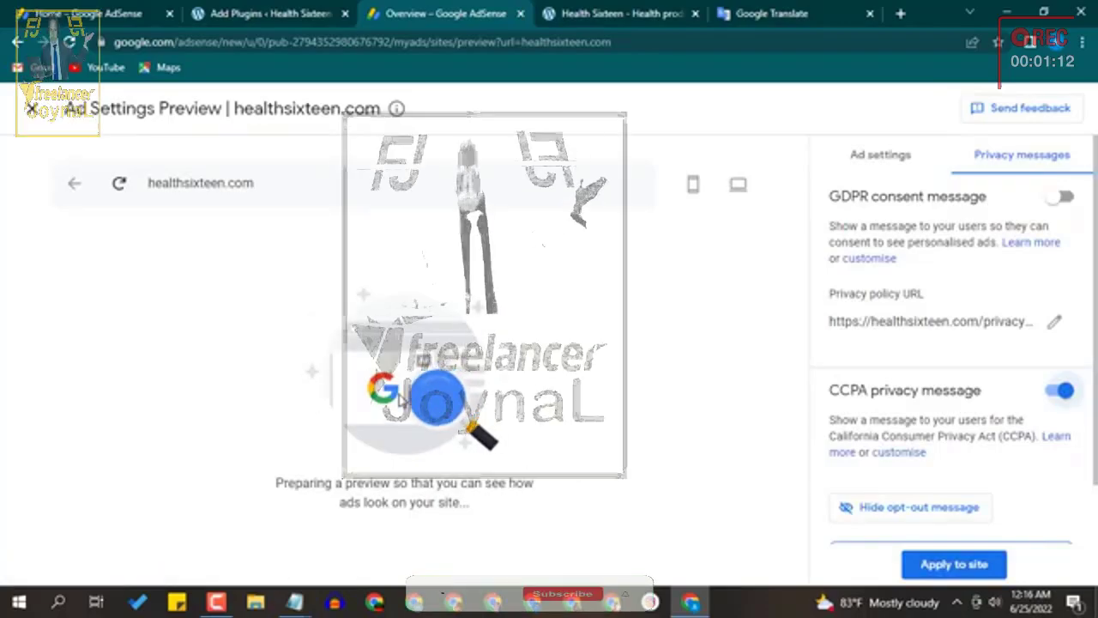
pyautogui.scroll(-20, 401, 399)
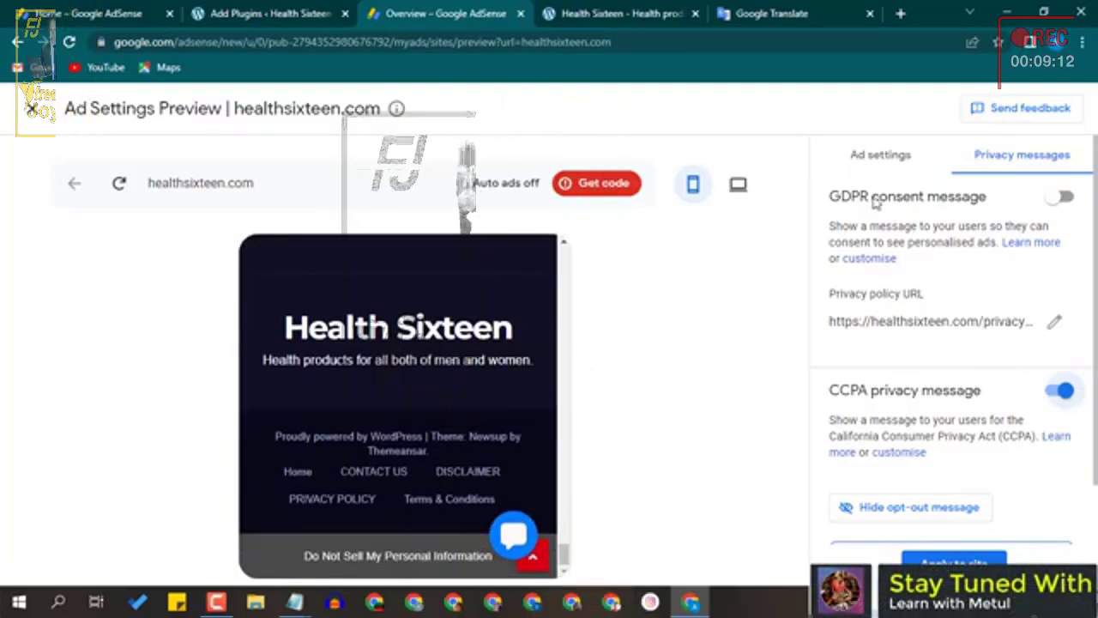
pyautogui.moveTo(830, 196); pyautogui.dragTo(988, 206)
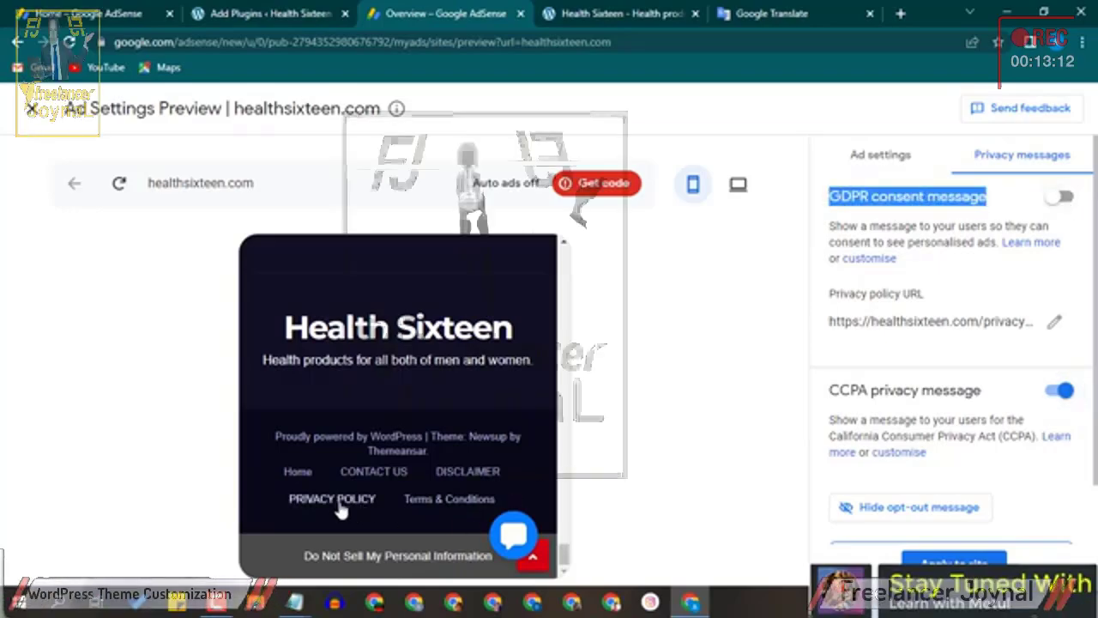
# - Open the site's Privacy Policy page from the preview footer in a new tab, copy its URL and close it
pyautogui.rightClick(339, 508)
pyautogui.click(392, 375)
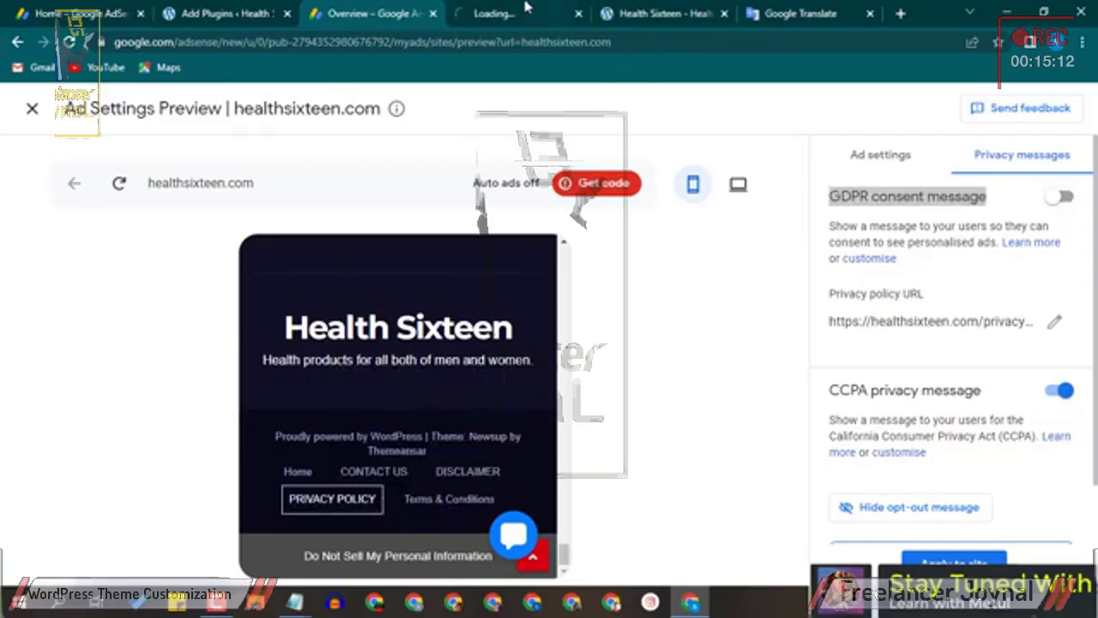
pyautogui.click(503, 14)
pyautogui.click(503, 41)
pyautogui.rightClick(340, 43)
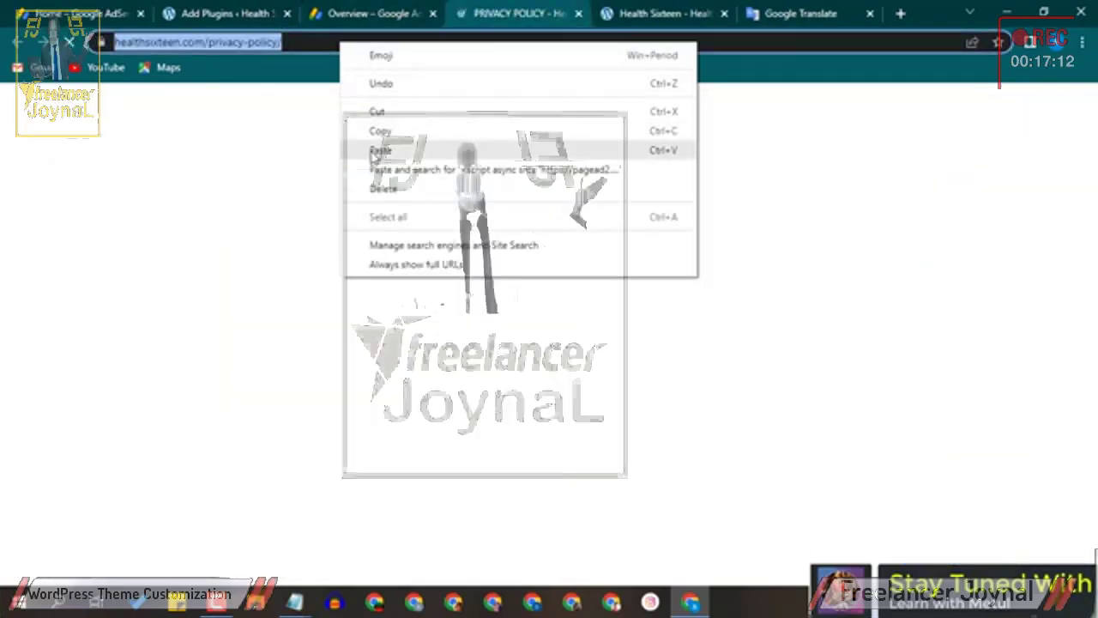
pyautogui.click(369, 128)
pyautogui.click(577, 13)
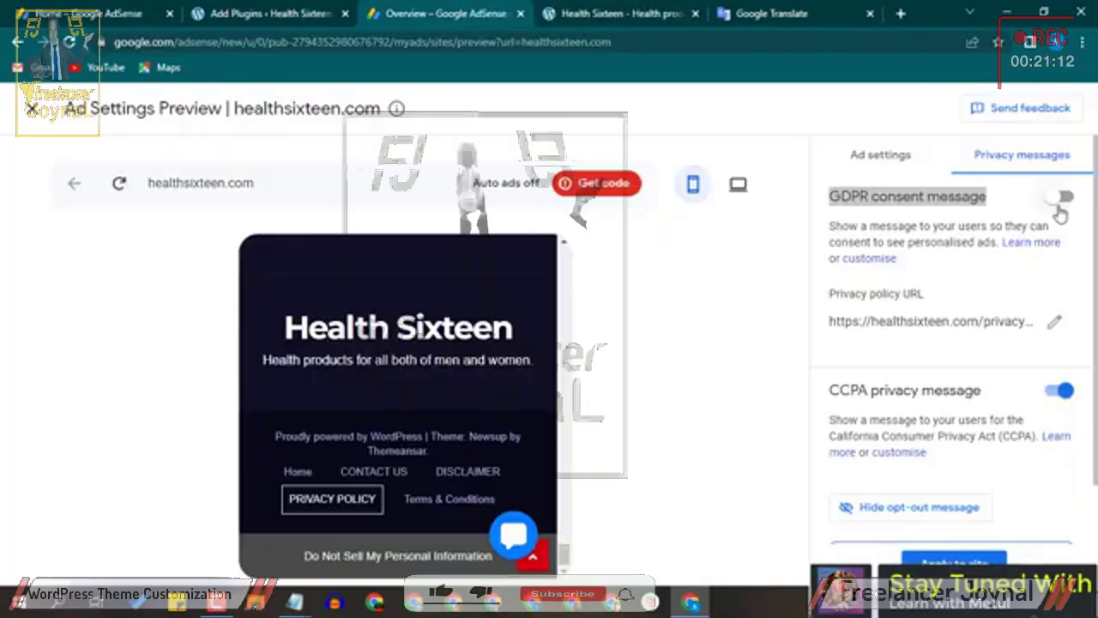
# - Turn on the GDPR consent message for healthsixteen.com
pyautogui.click(1062, 199)
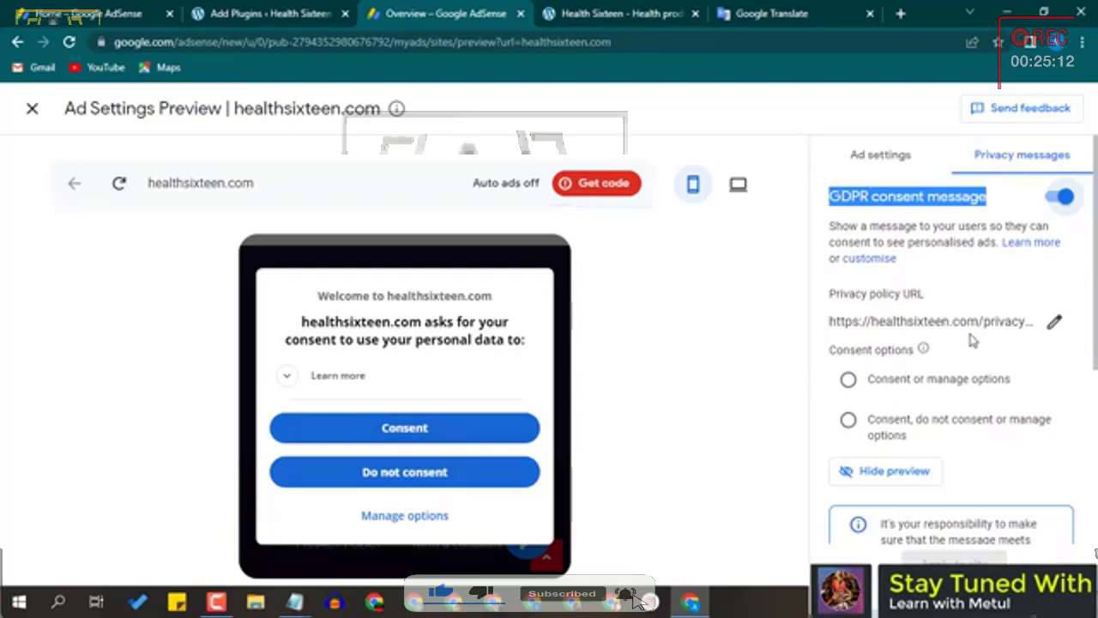
pyautogui.click(1054, 321)
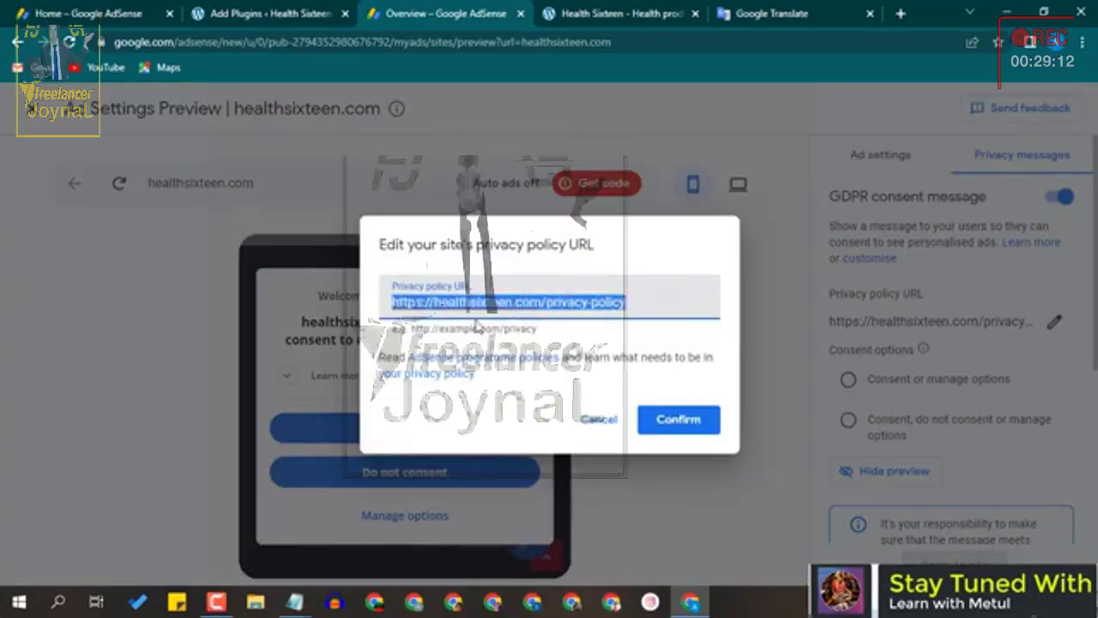
pyautogui.rightClick(502, 306)
pyautogui.click(568, 286)
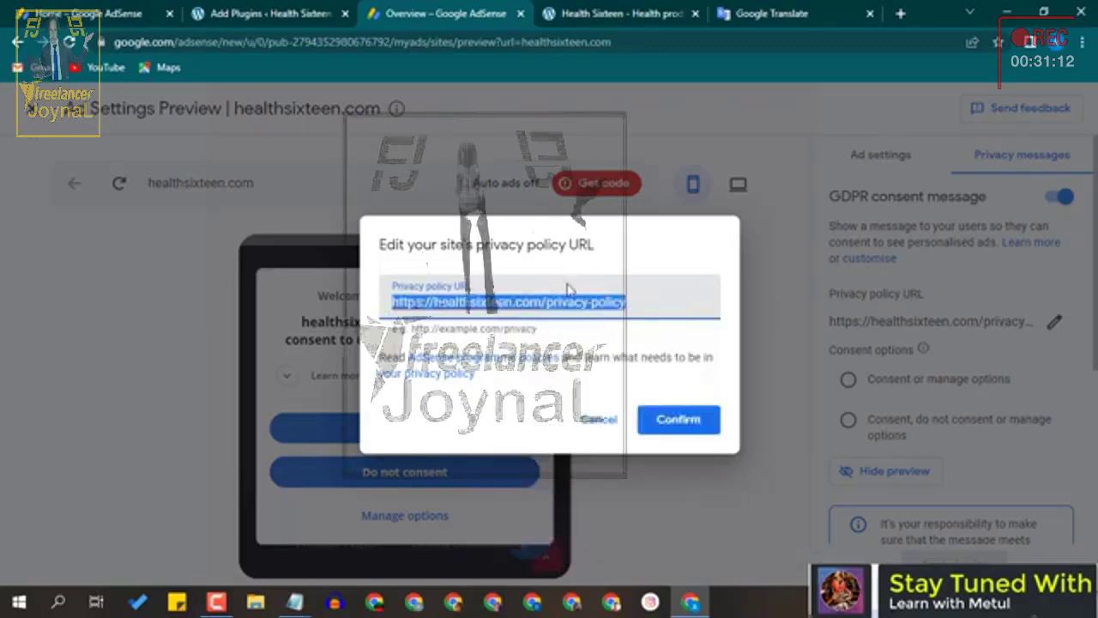
pyautogui.click(598, 419)
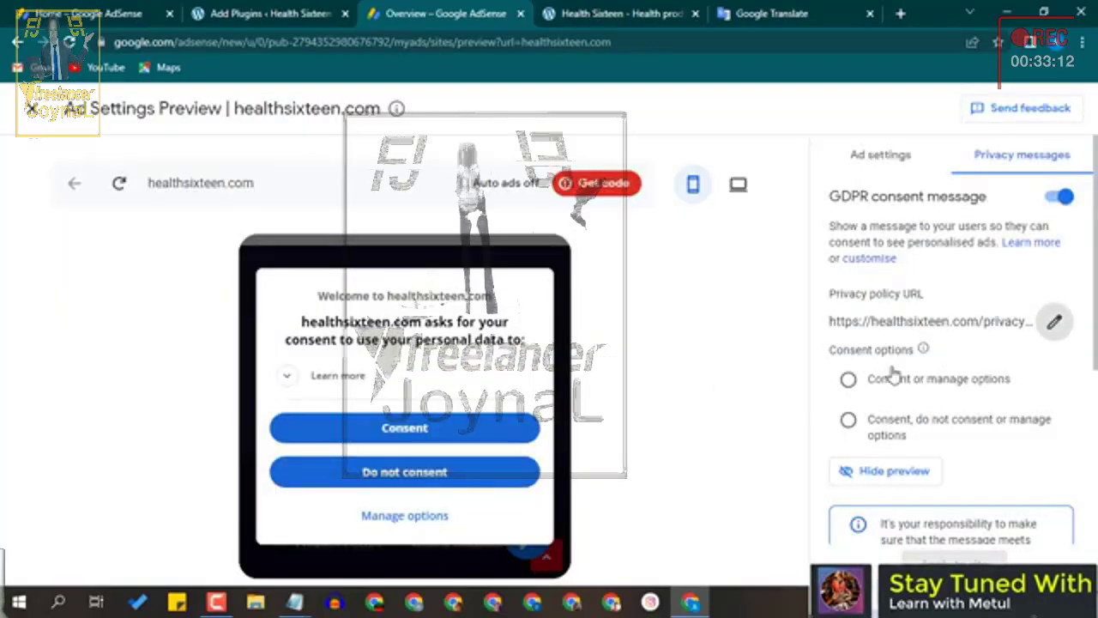
# - Set the GDPR consent options to "Consent, do not consent or manage options" and show the preview in desktop layout
pyautogui.click(846, 420)
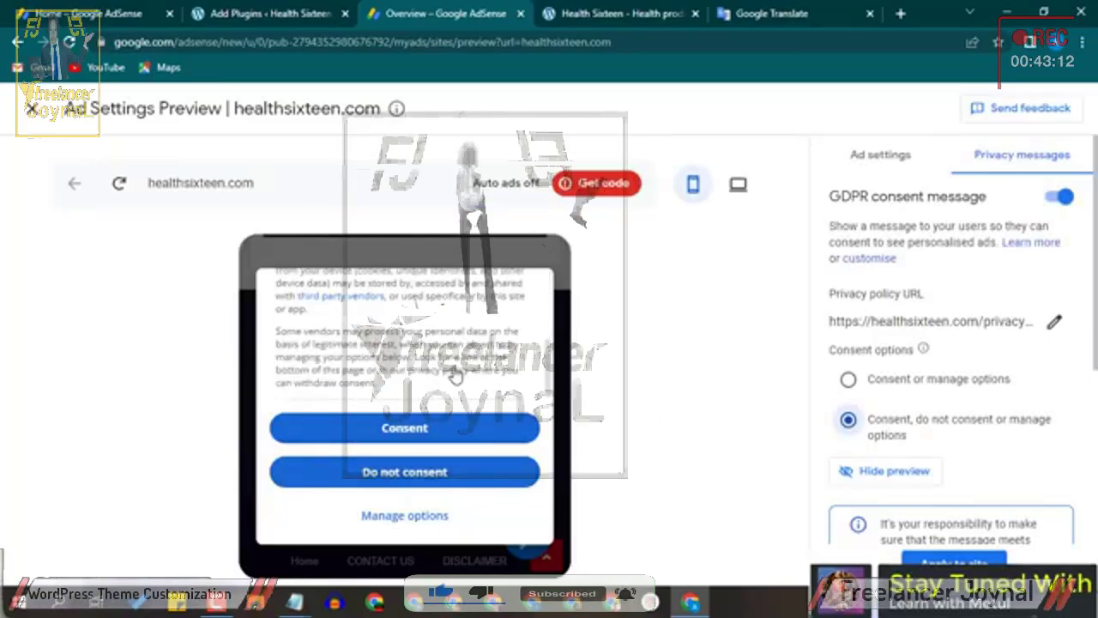
pyautogui.click(738, 187)
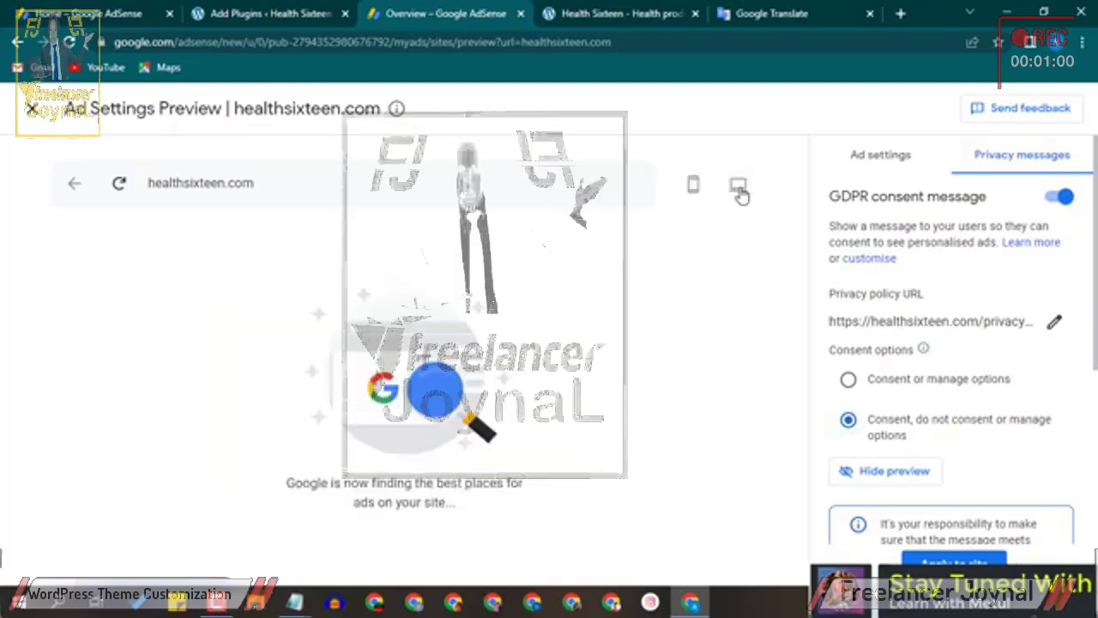
# - Return to the ad settings and turn on Auto ads for healthsixteen.com
pyautogui.click(899, 165)
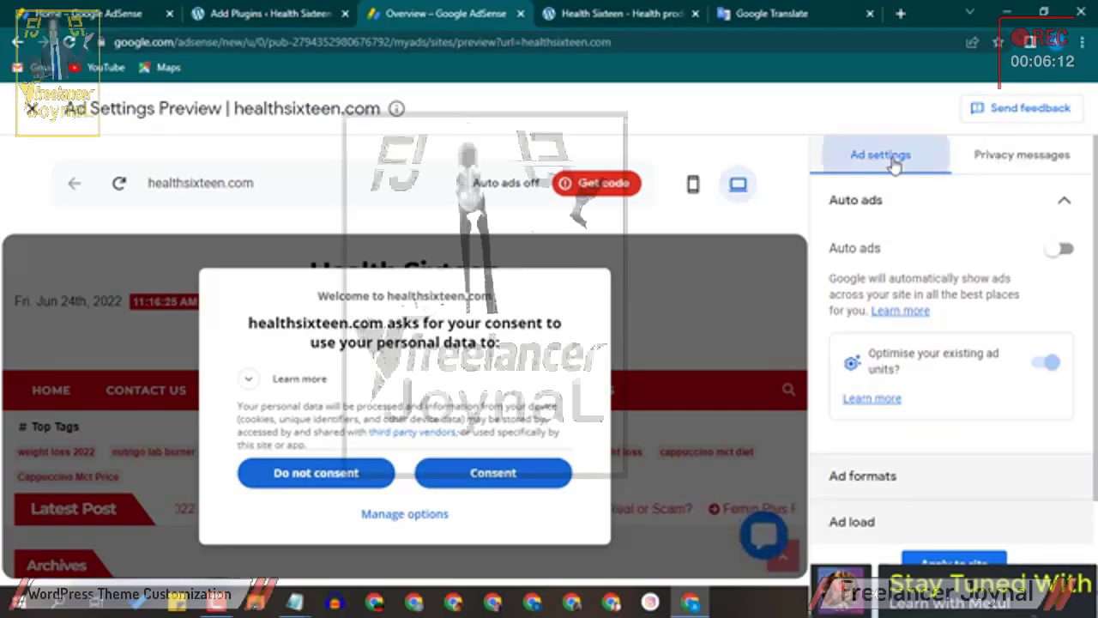
pyautogui.click(1057, 248)
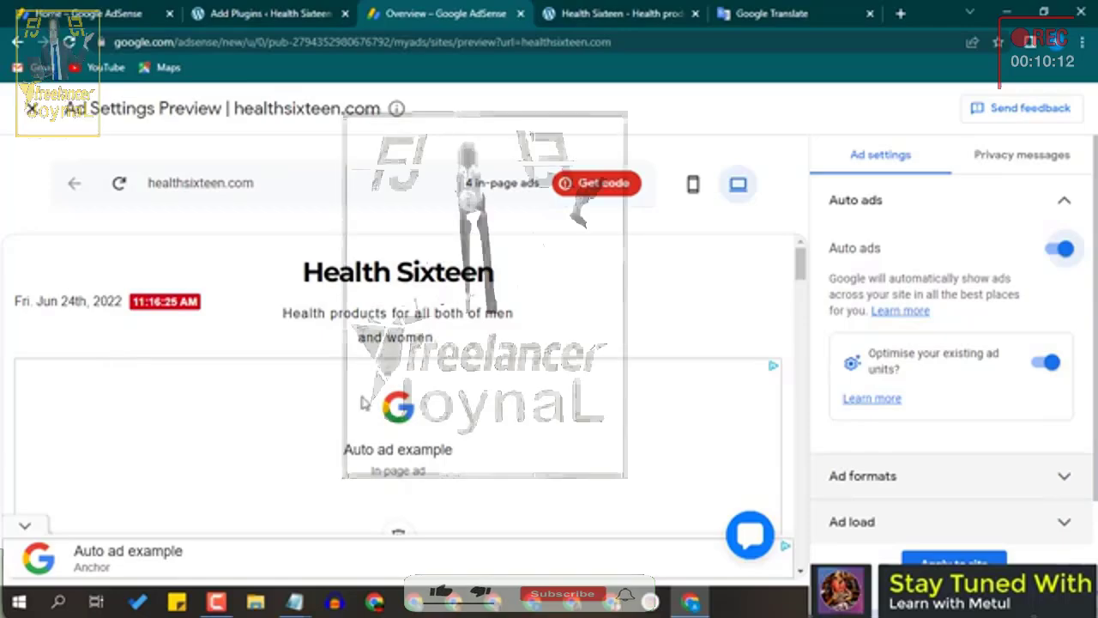
# - Examine the auto ad placements across the desktop preview from header to footer, and collapse the Auto ads section
pyautogui.scroll(-3, 729, 424)
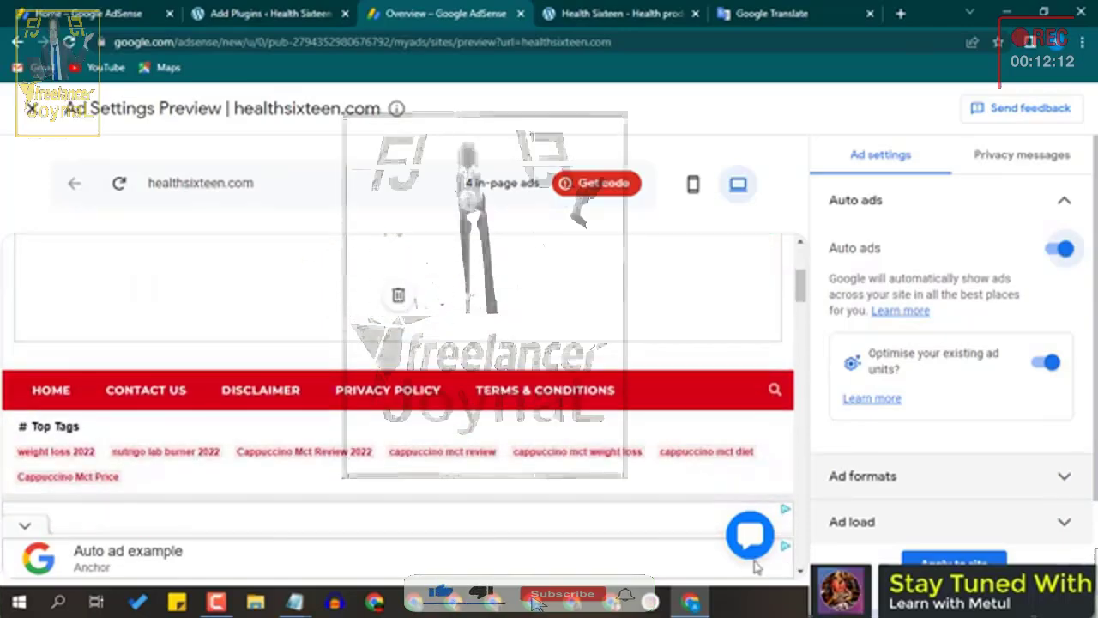
pyautogui.scroll(-3, 297, 434)
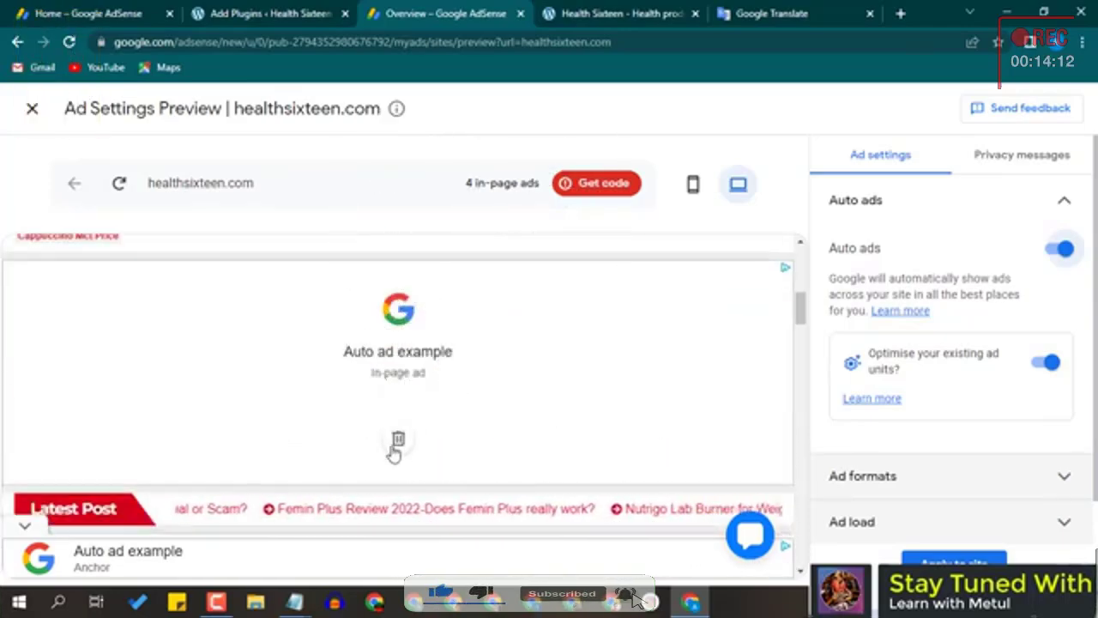
pyautogui.scroll(-5, 443, 424)
pyautogui.scroll(-4, 392, 514)
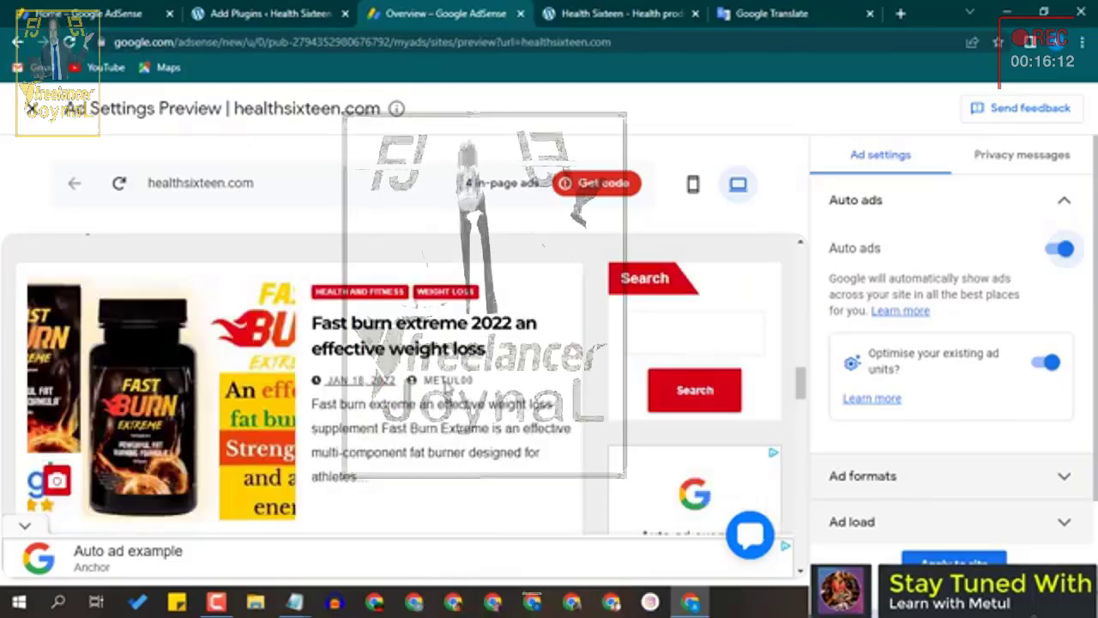
pyautogui.scroll(-6, 647, 431)
pyautogui.scroll(5, 648, 432)
pyautogui.scroll(2, 647, 431)
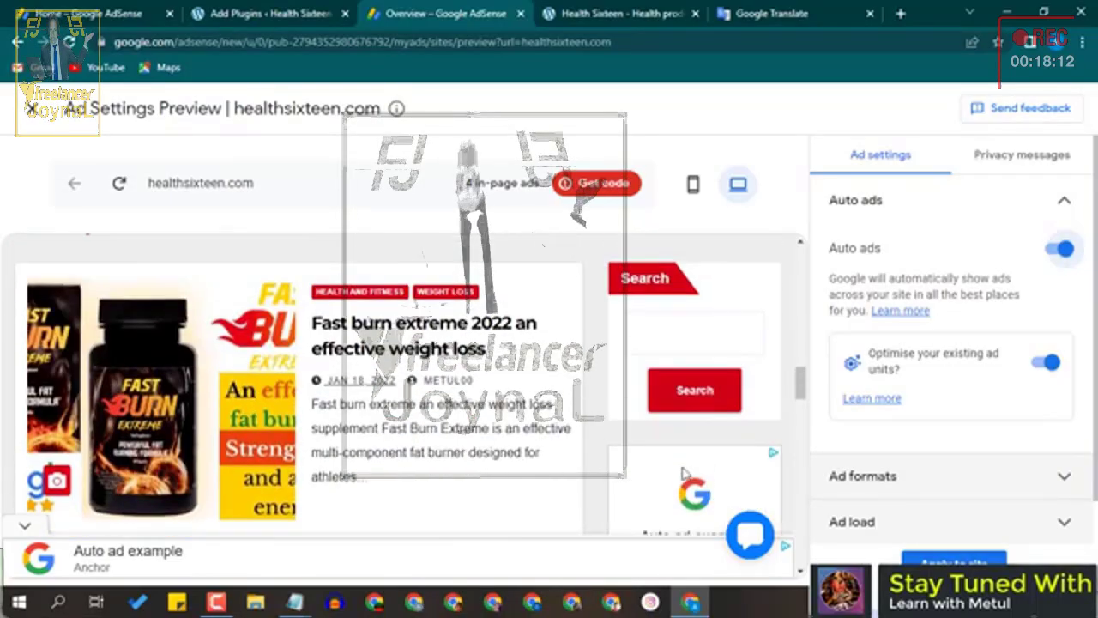
pyautogui.scroll(-2, 648, 432)
pyautogui.scroll(-10, 647, 431)
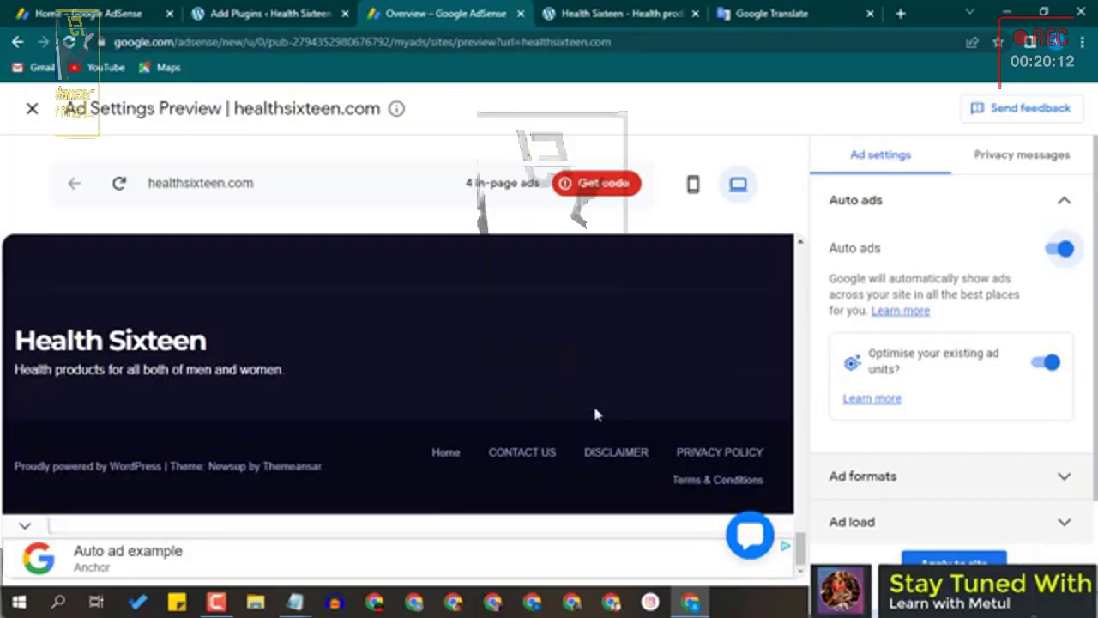
pyautogui.scroll(1, 593, 401)
pyautogui.scroll(20, 561, 352)
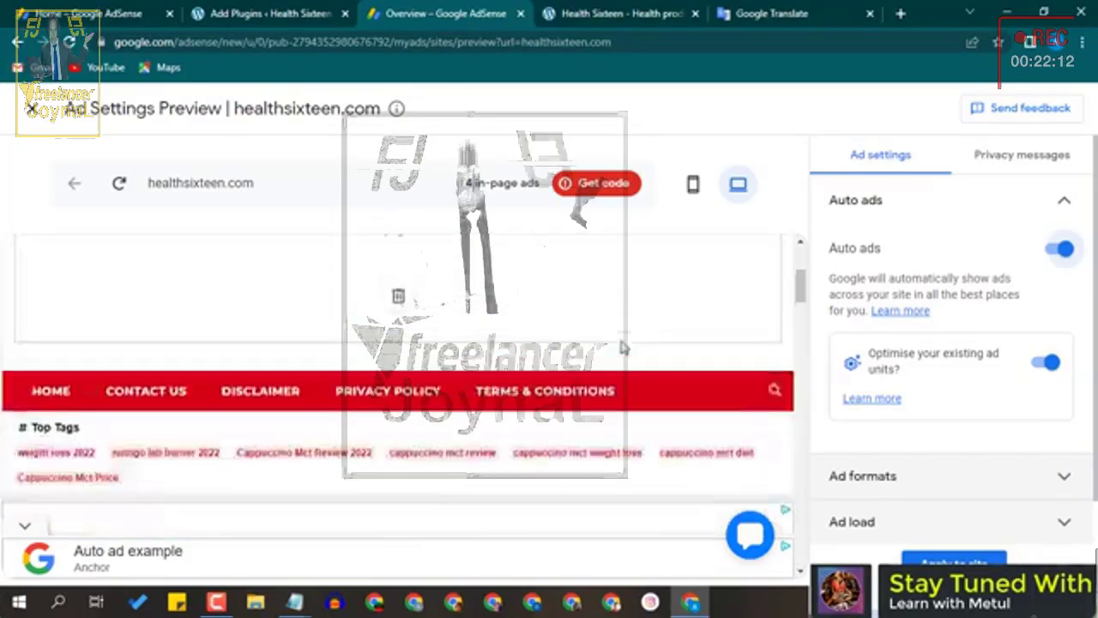
pyautogui.scroll(-1, 952, 317)
pyautogui.scroll(1, 1061, 213)
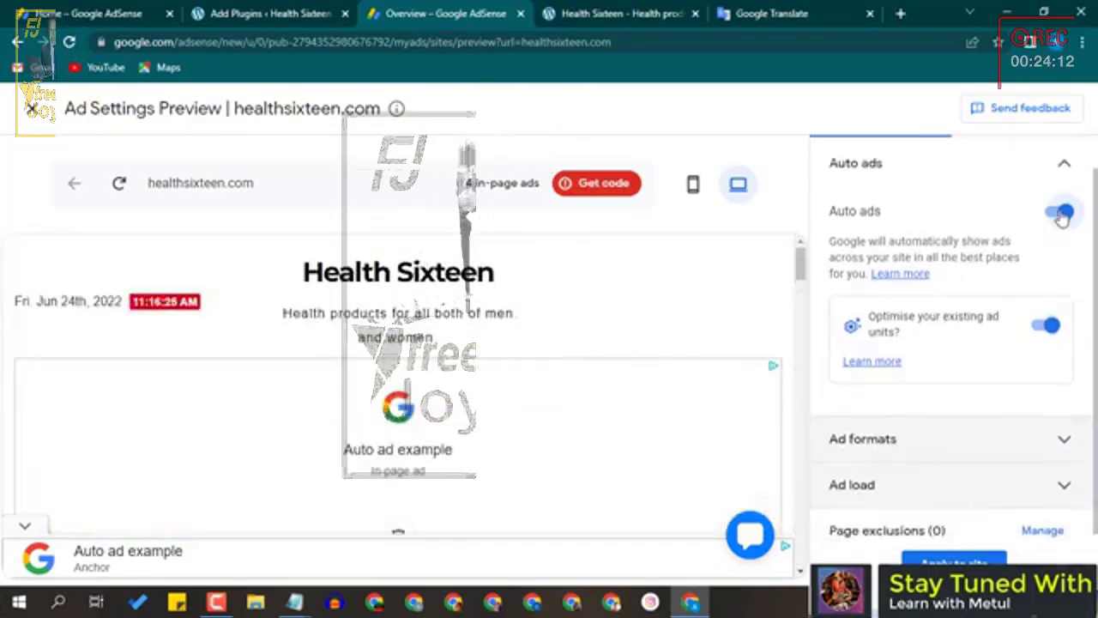
pyautogui.click(1067, 202)
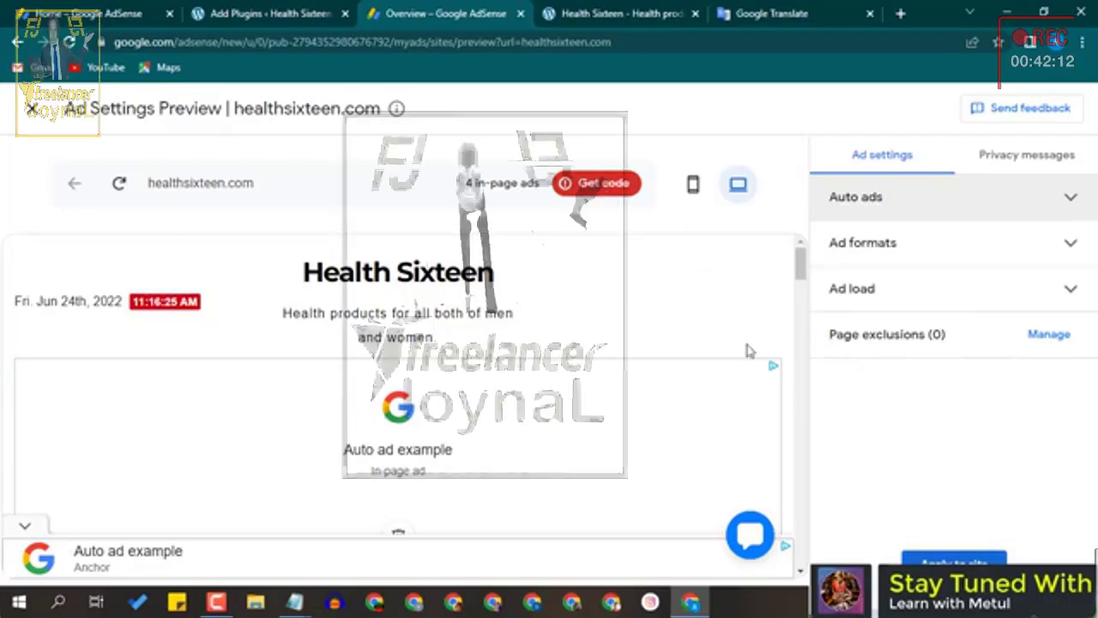
# - Get the AdSense code for healthsixteen.com and copy the whole script snippet
pyautogui.click(599, 183)
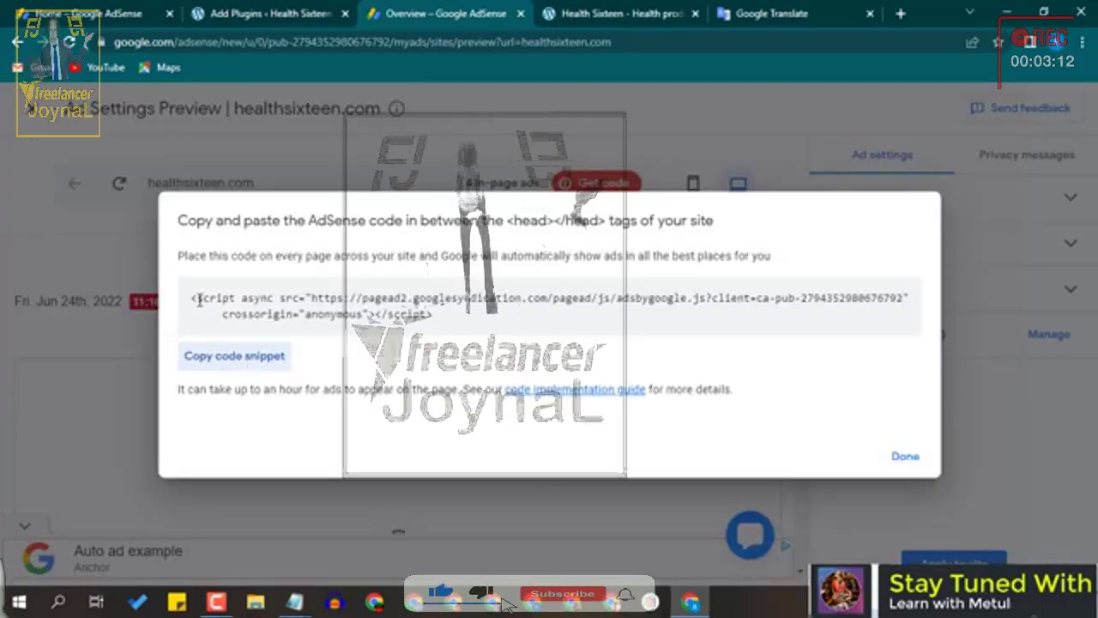
pyautogui.moveTo(197, 306); pyautogui.dragTo(436, 318)
pyautogui.rightClick(438, 319)
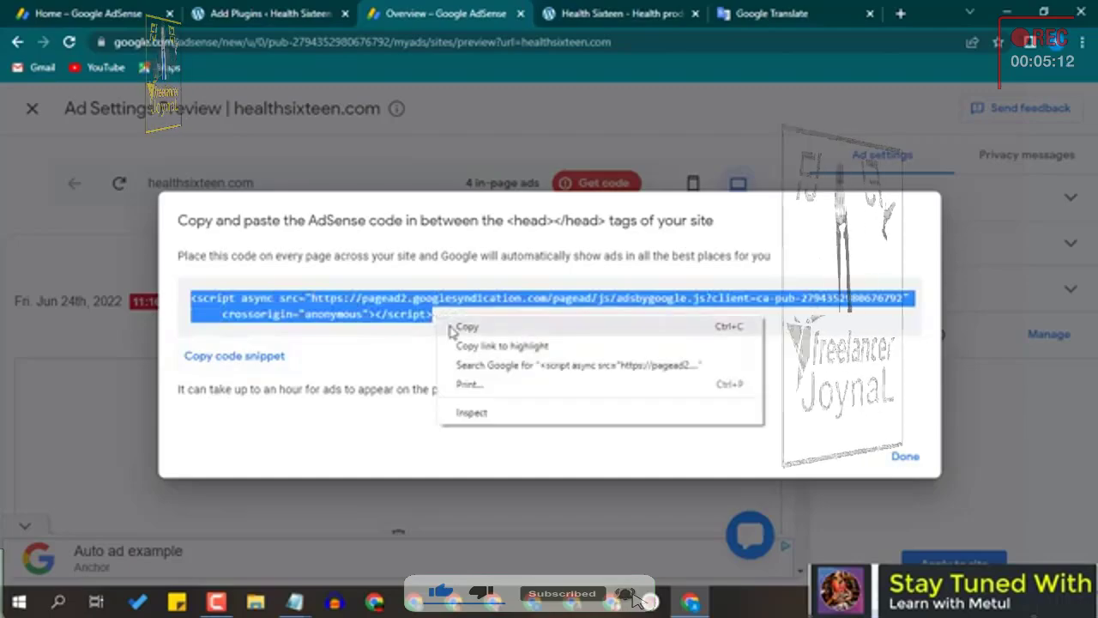
pyautogui.click(465, 323)
pyautogui.click(248, 358)
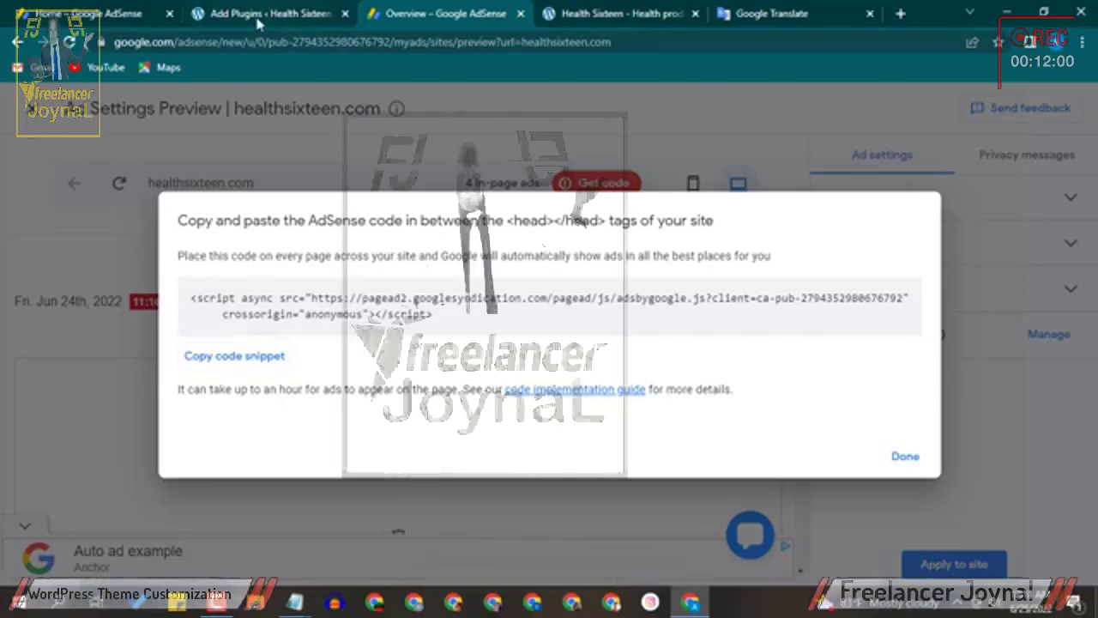
# - Switch to the Health Sixteen WordPress admin and open the settings page of the Insert Headers and Footers plugin
pyautogui.click(259, 24)
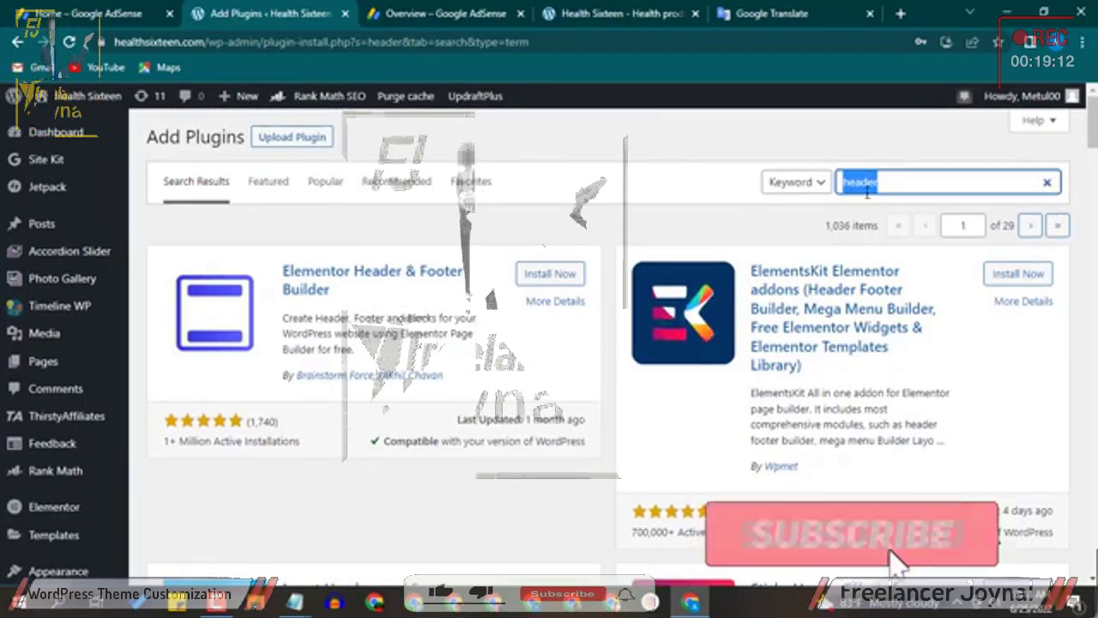
pyautogui.moveTo(282, 266); pyautogui.dragTo(438, 286)
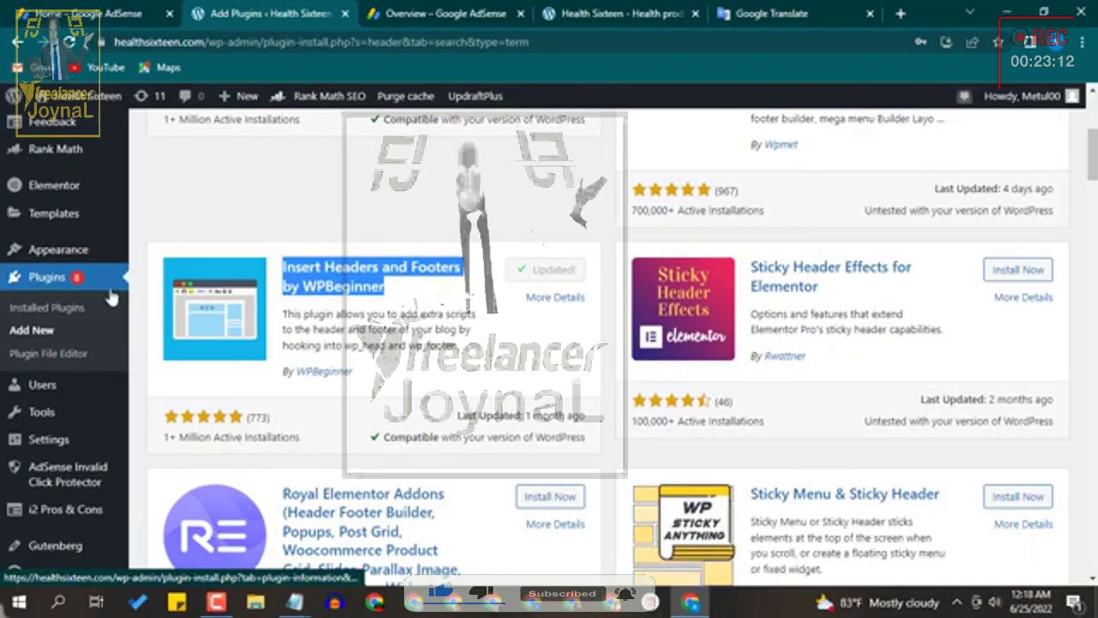
pyautogui.scroll(3, 39, 286)
pyautogui.scroll(1, 40, 287)
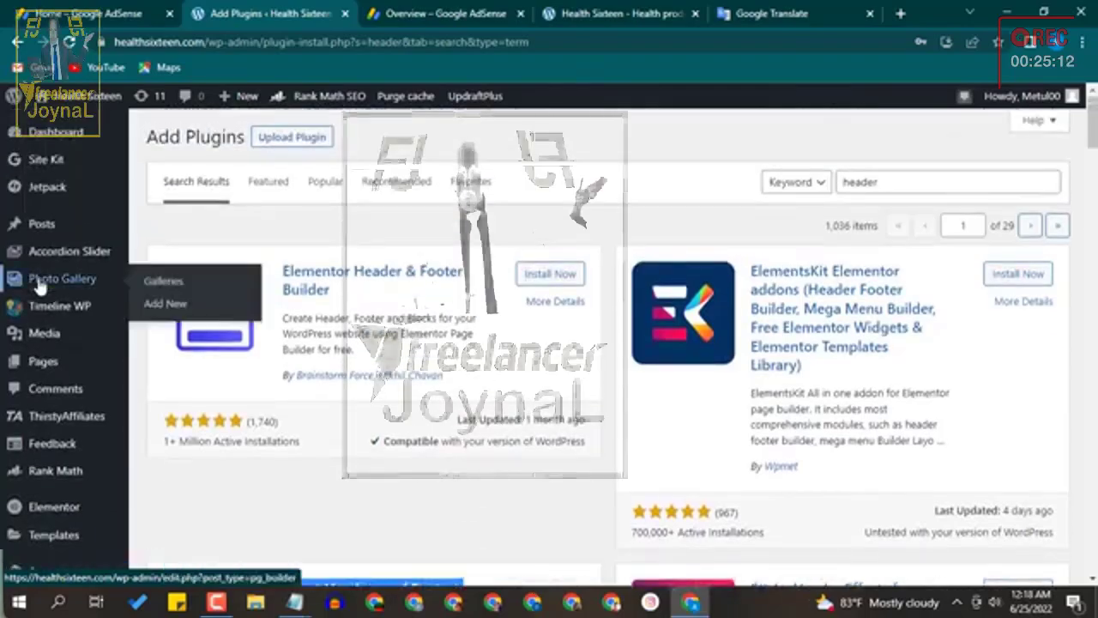
pyautogui.scroll(-6, 39, 288)
pyautogui.scroll(-2, 78, 461)
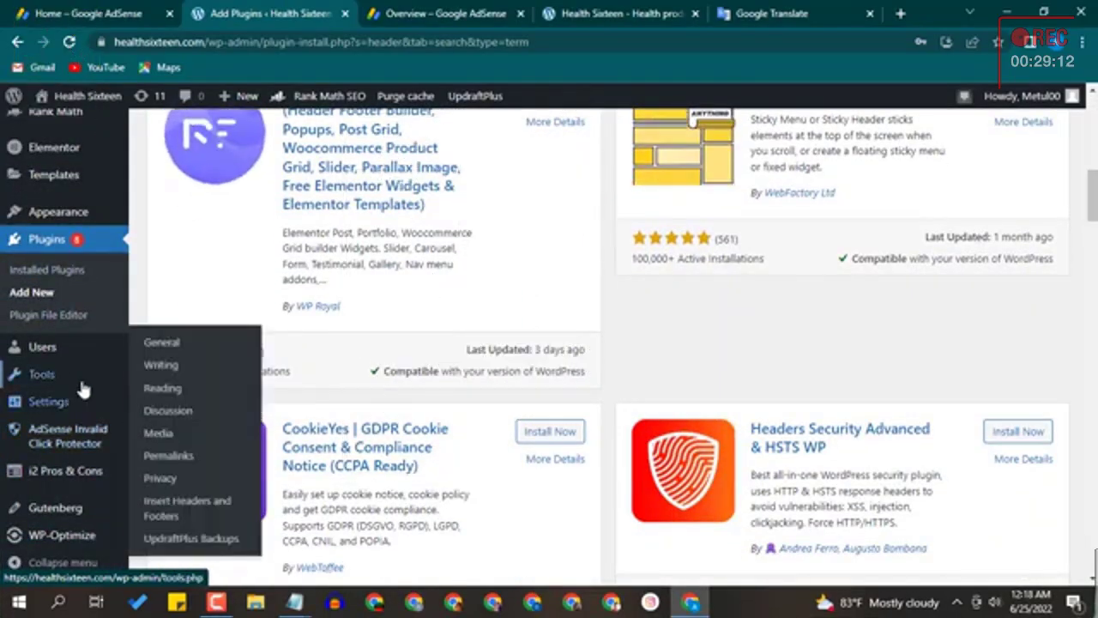
pyautogui.moveTo(78, 395)
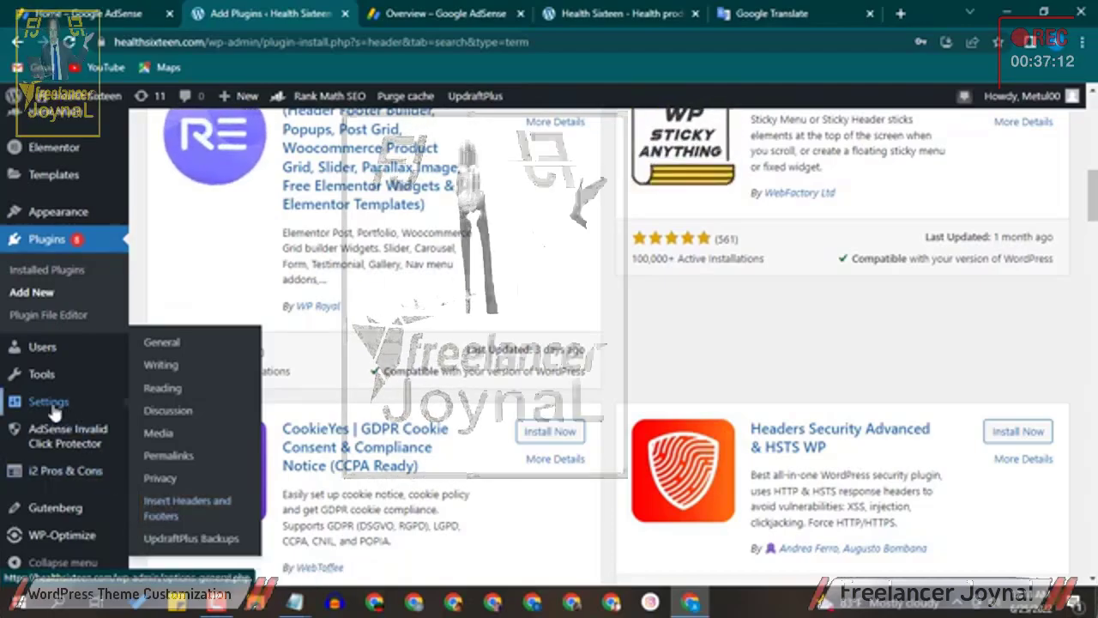
pyautogui.click(172, 515)
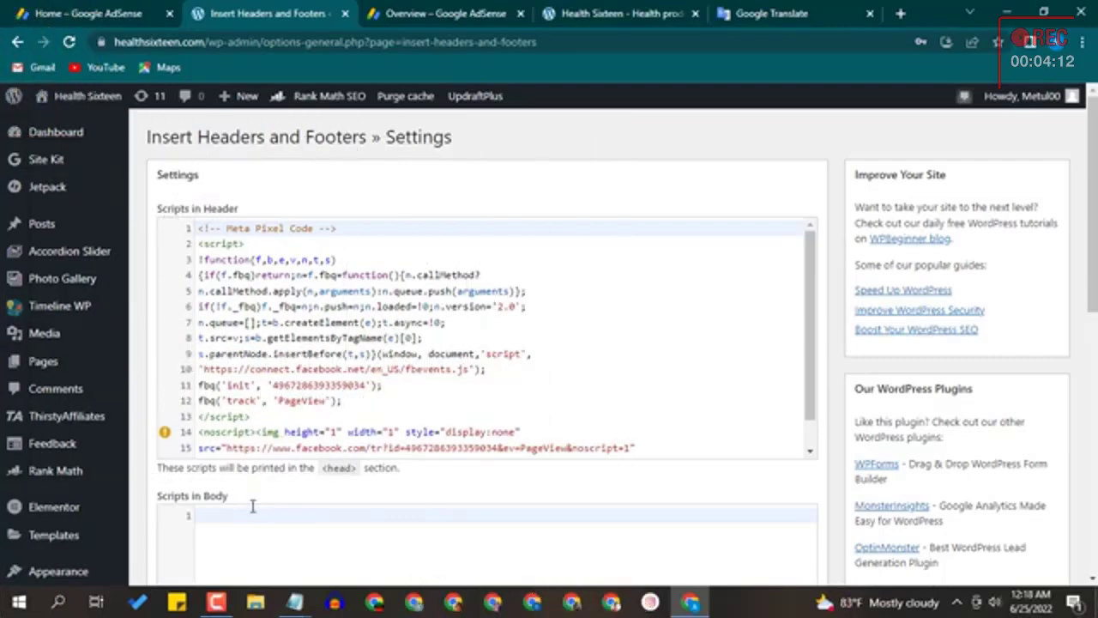
# - Examine the header, body and footer script boxes and the Meta Pixel code already in the header scripts
pyautogui.scroll(-3, 210, 343)
pyautogui.scroll(-4, 214, 306)
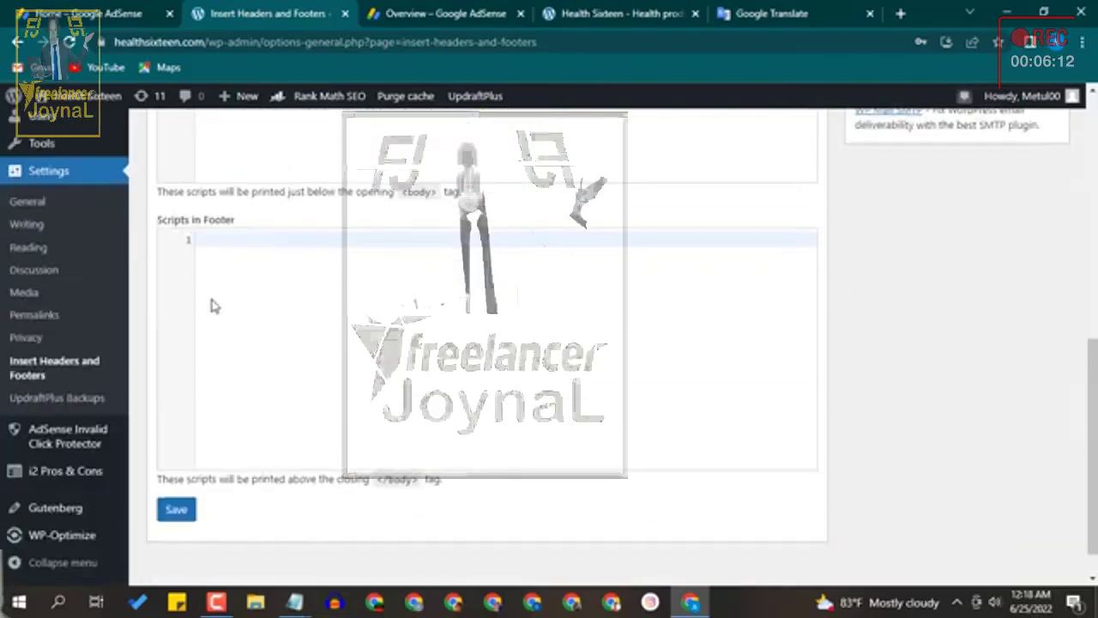
pyautogui.scroll(7, 347, 392)
pyautogui.scroll(-8, 372, 441)
pyautogui.scroll(7, 363, 404)
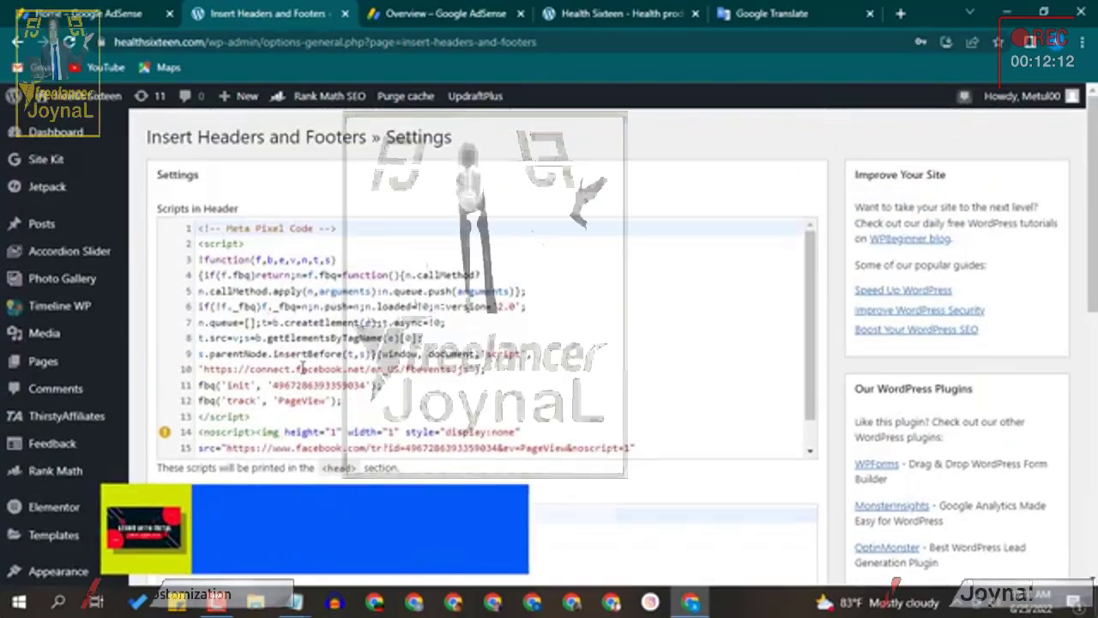
pyautogui.scroll(-1, 294, 390)
pyautogui.scroll(-5, 294, 390)
pyautogui.scroll(5, 294, 390)
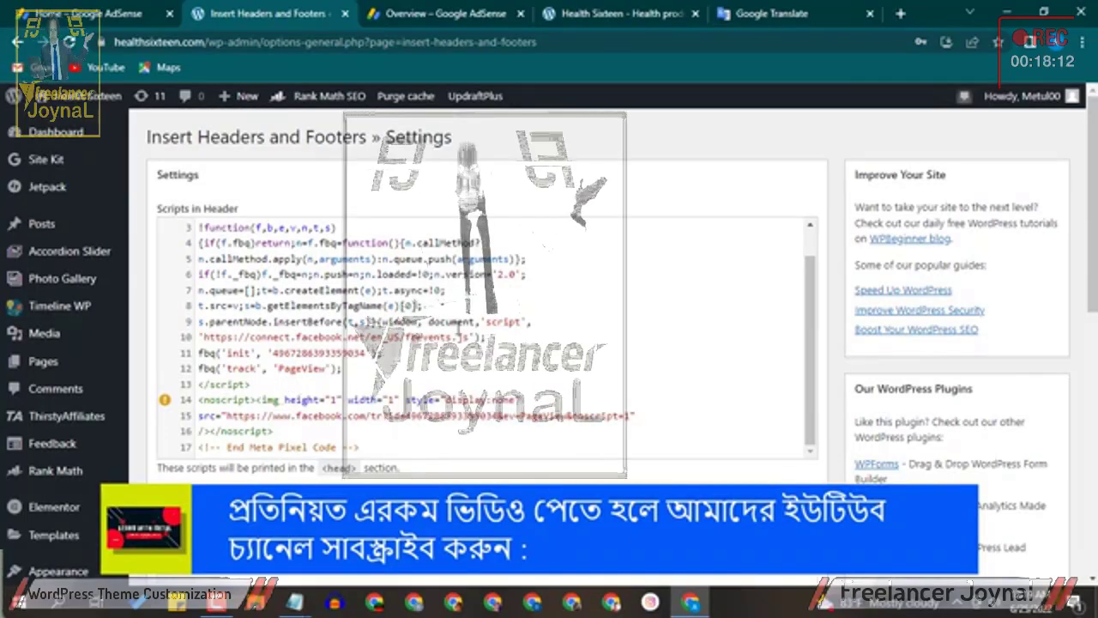
pyautogui.scroll(1, 323, 274)
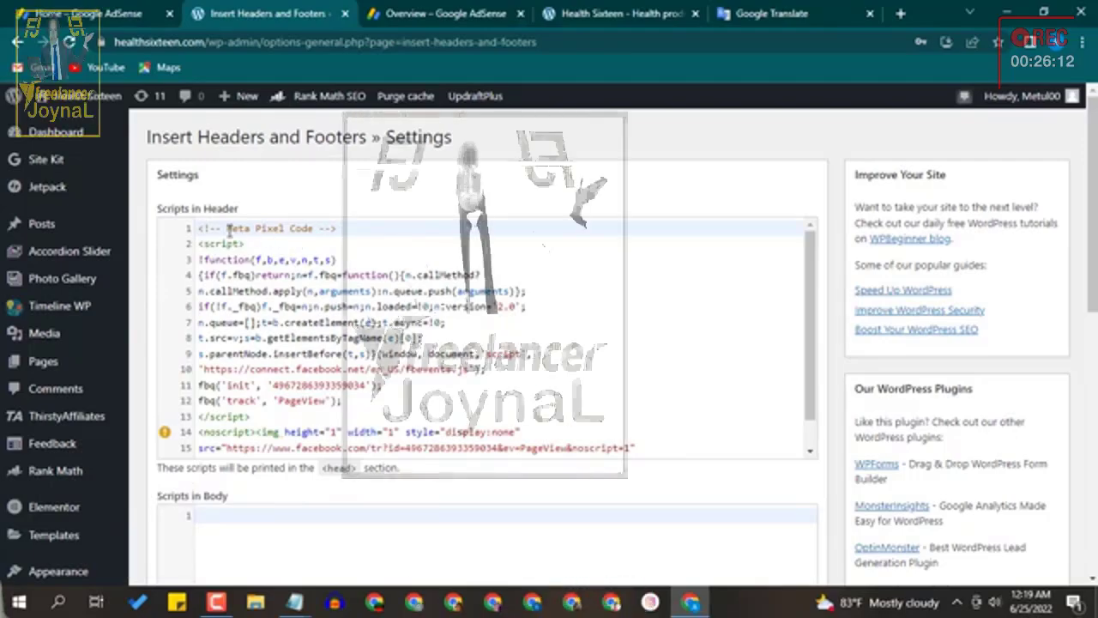
pyautogui.moveTo(228, 228); pyautogui.dragTo(280, 230)
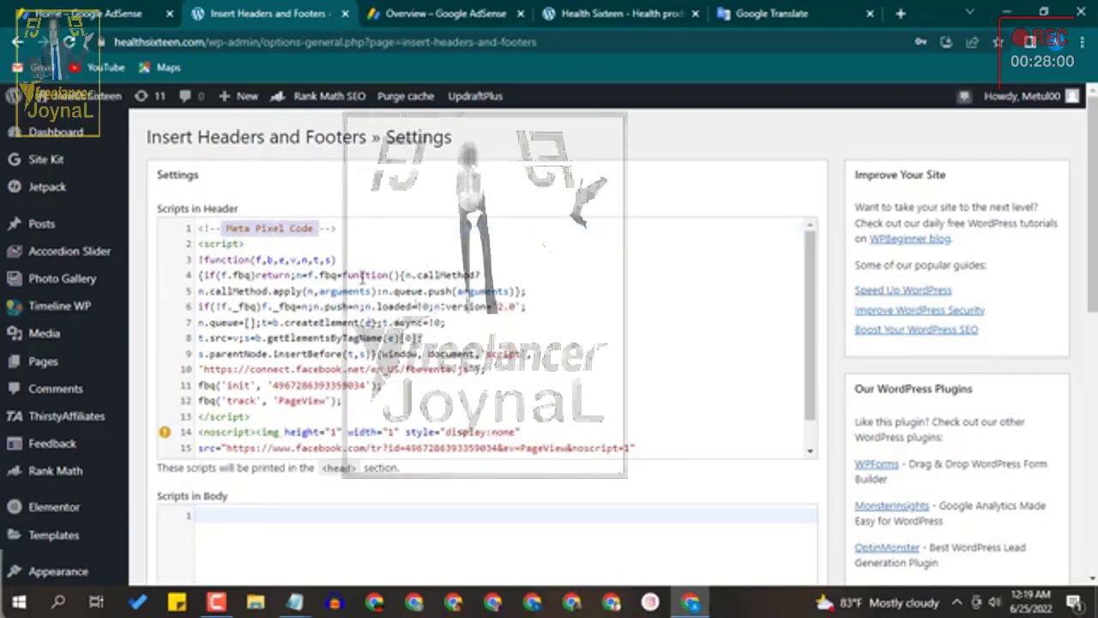
# - Add blank lines below the Meta Pixel code in the header scripts and paste the AdSense script there, starting on line 19
pyautogui.scroll(-3, 361, 276)
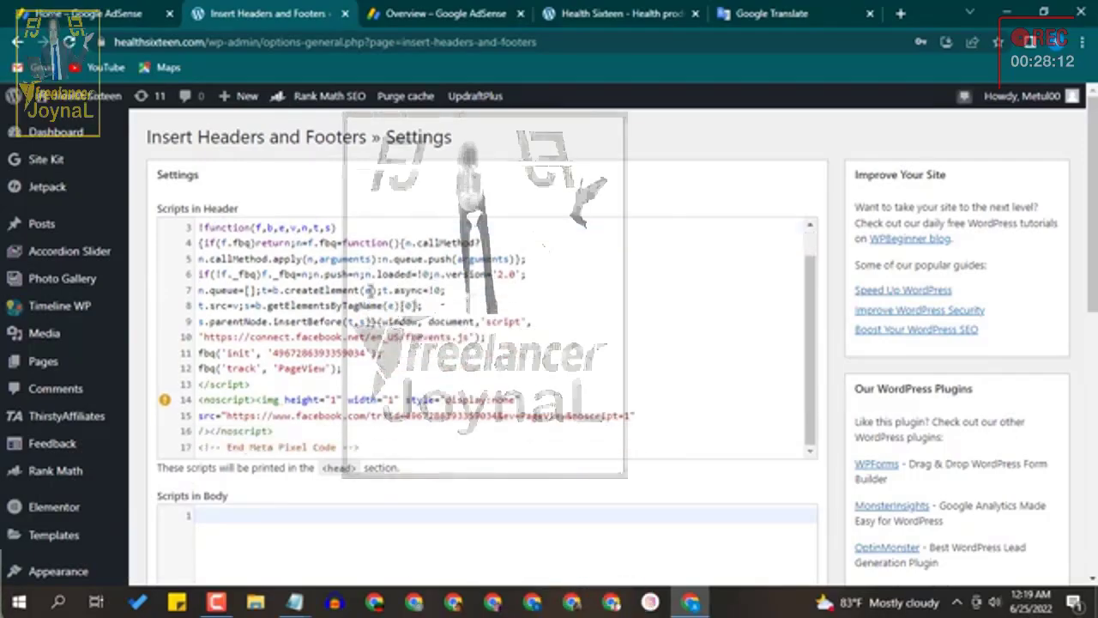
pyautogui.click(388, 366)
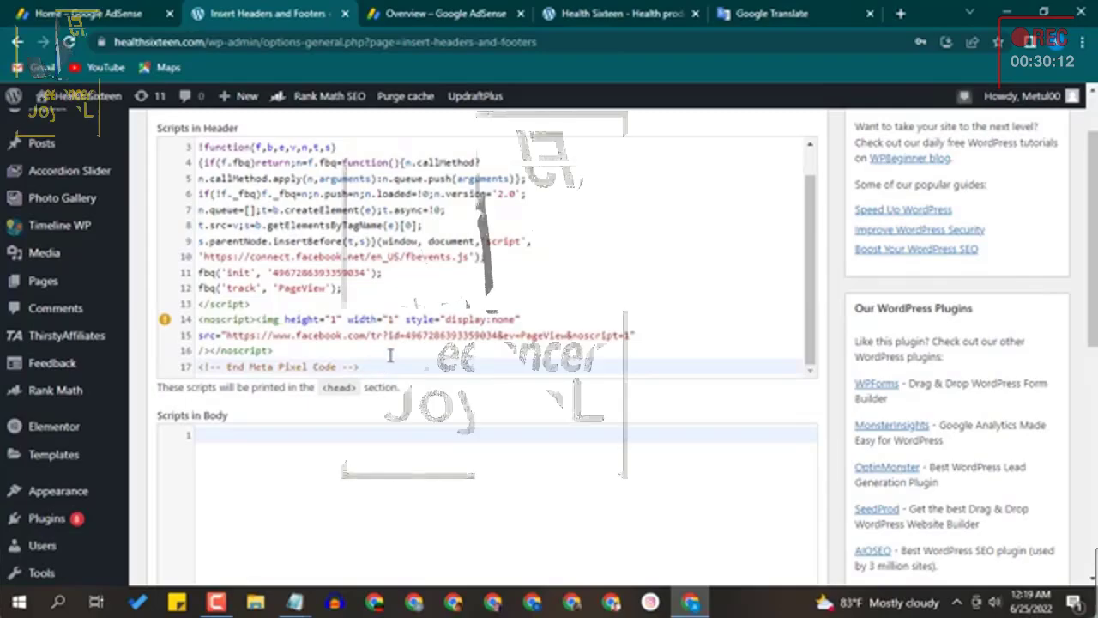
pyautogui.press('Return')
pyautogui.press('Return')
pyautogui.press('Return')
pyautogui.press('Return')
pyautogui.press('Return')
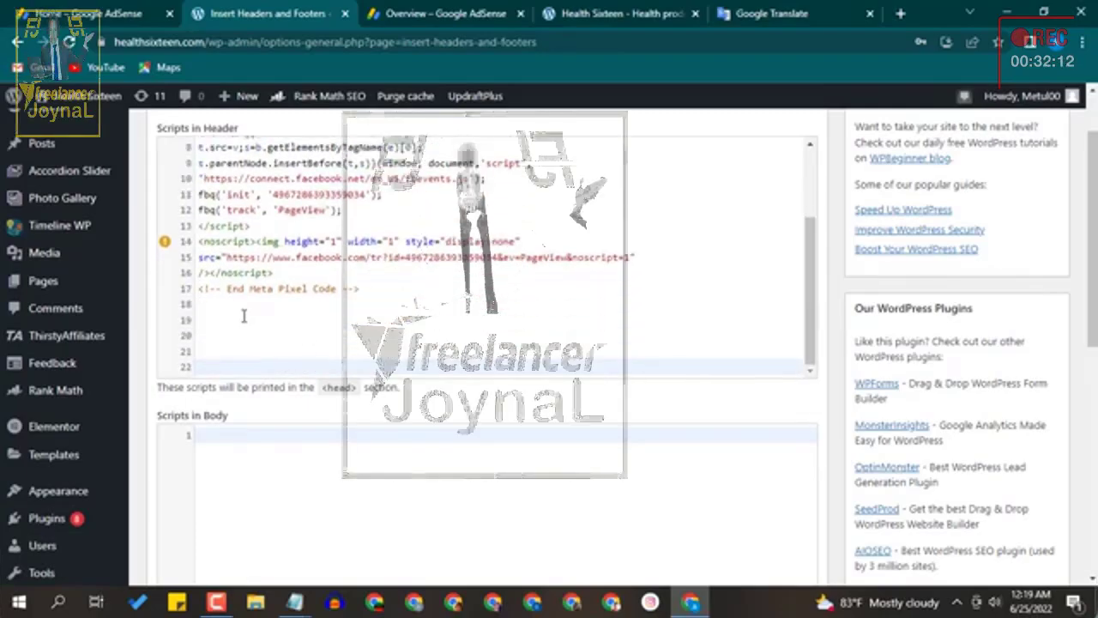
pyautogui.click(240, 318)
pyautogui.rightClick(234, 320)
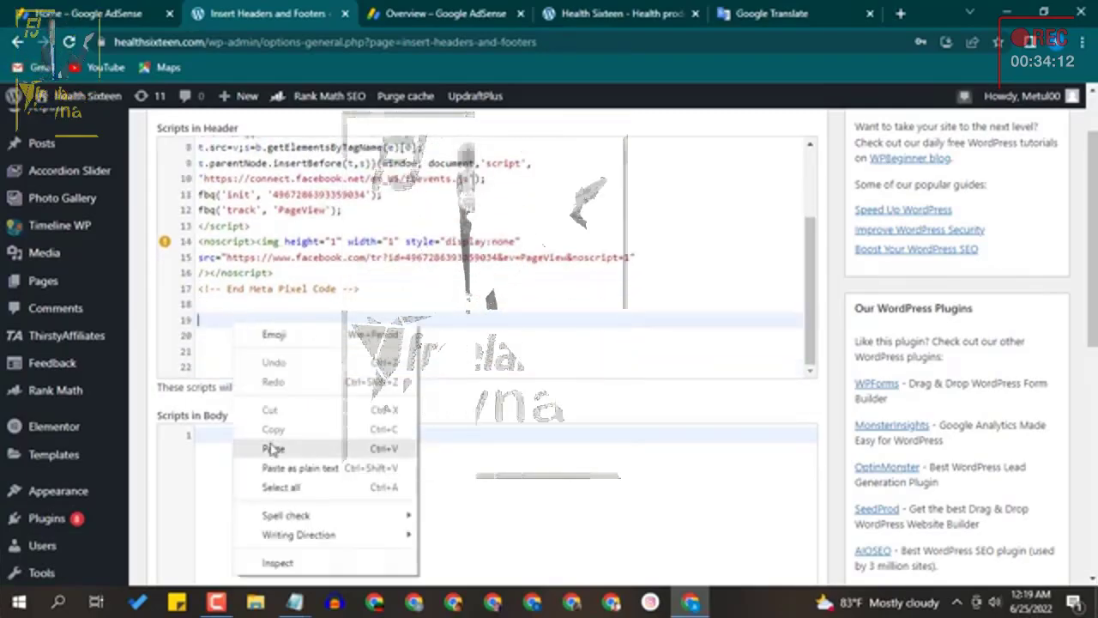
pyautogui.click(272, 448)
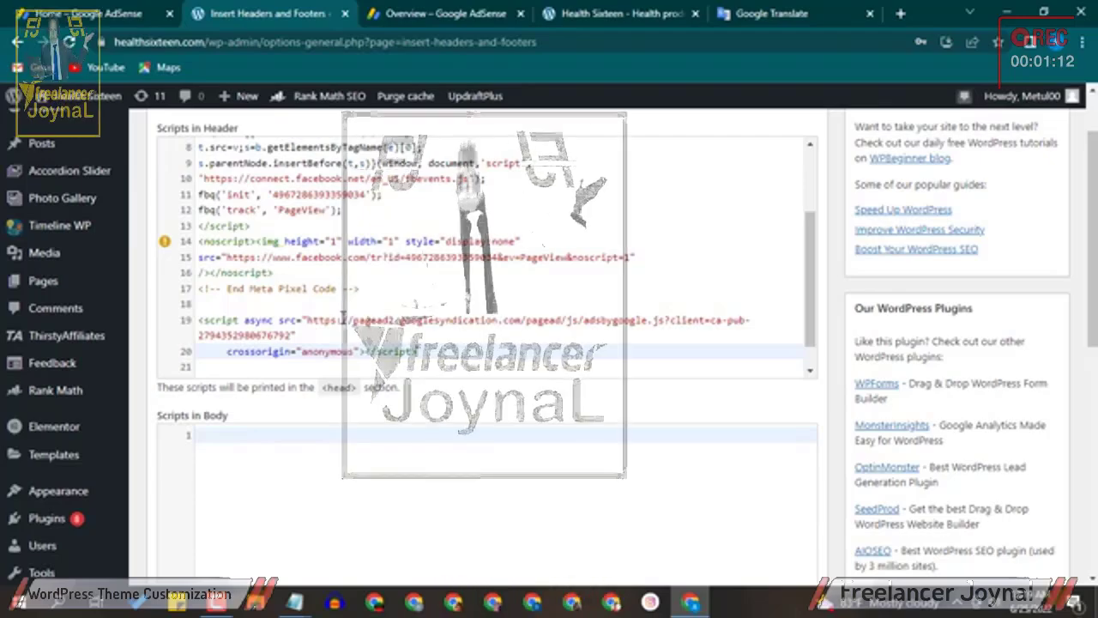
# - Copy the "End Meta Pixel Code" comment and paste it directly above and below the AdSense script
pyautogui.scroll(1, 412, 305)
pyautogui.scroll(-1, 412, 305)
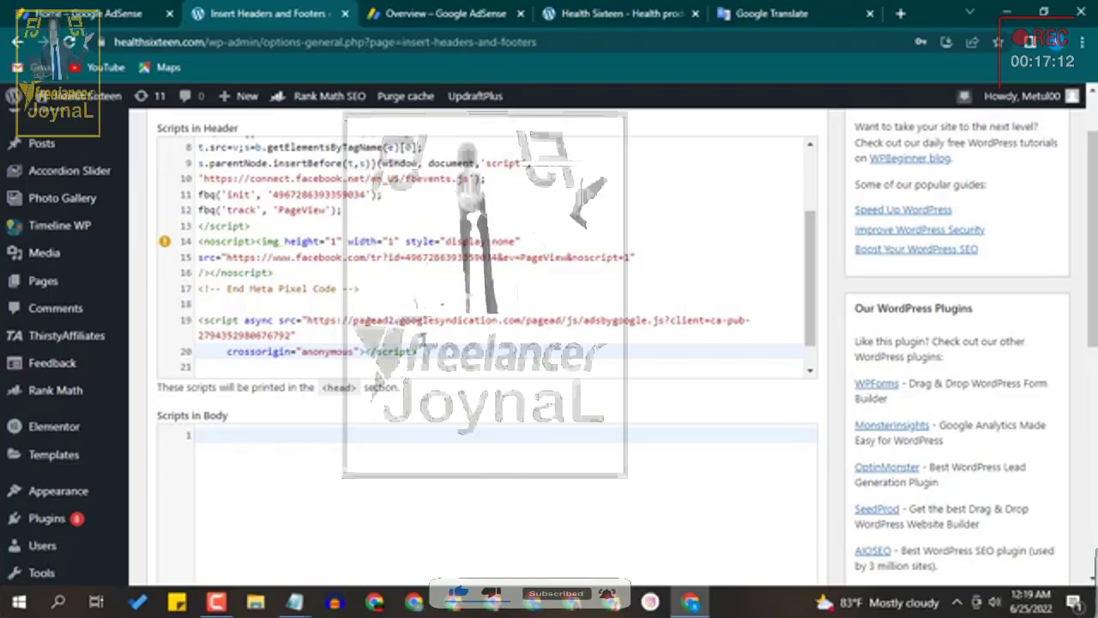
pyautogui.scroll(-2, 410, 355)
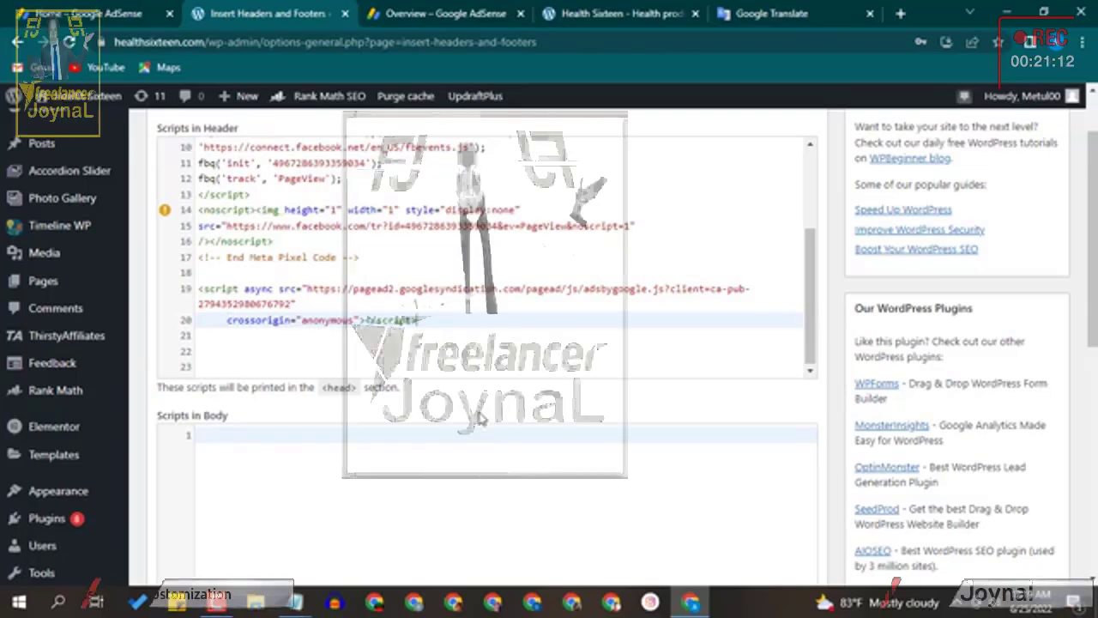
pyautogui.click(236, 273)
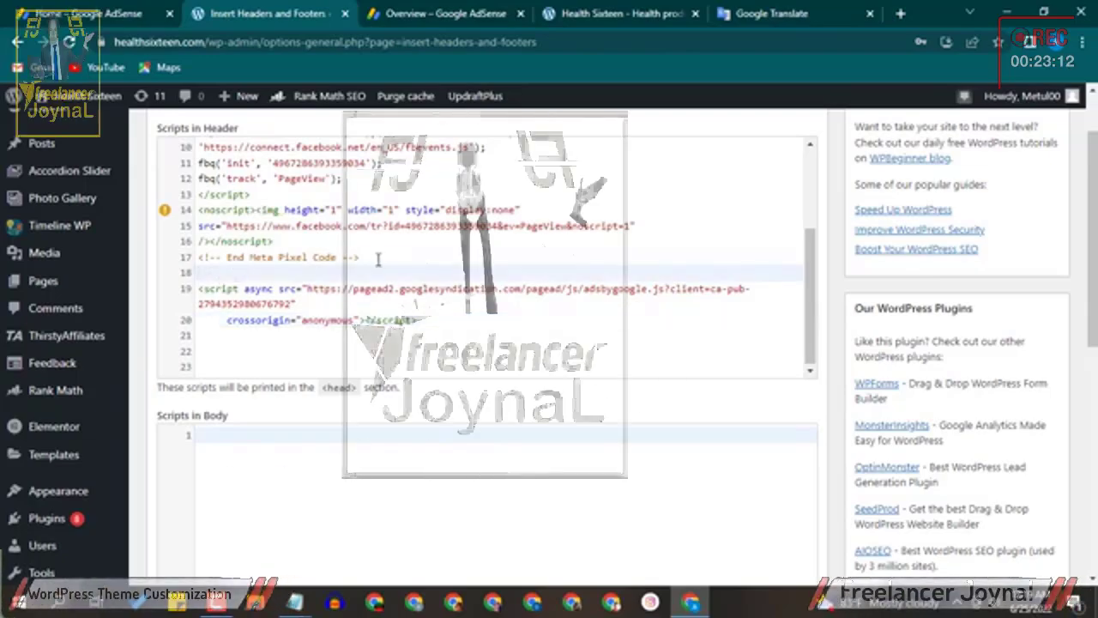
pyautogui.moveTo(378, 259); pyautogui.dragTo(197, 262)
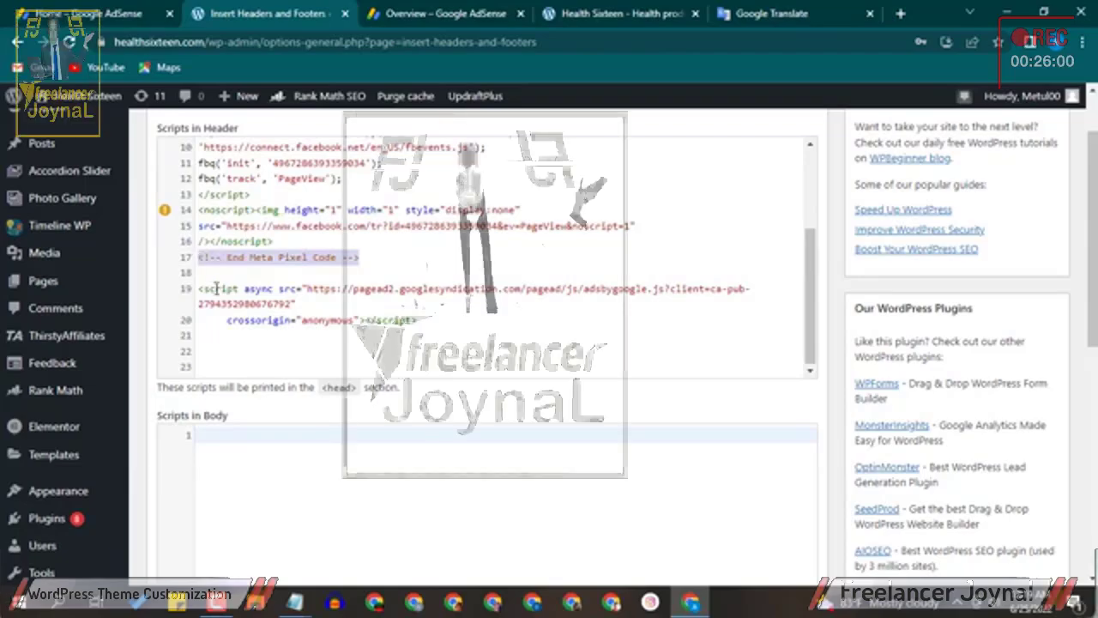
pyautogui.click(210, 272)
pyautogui.press('Return')
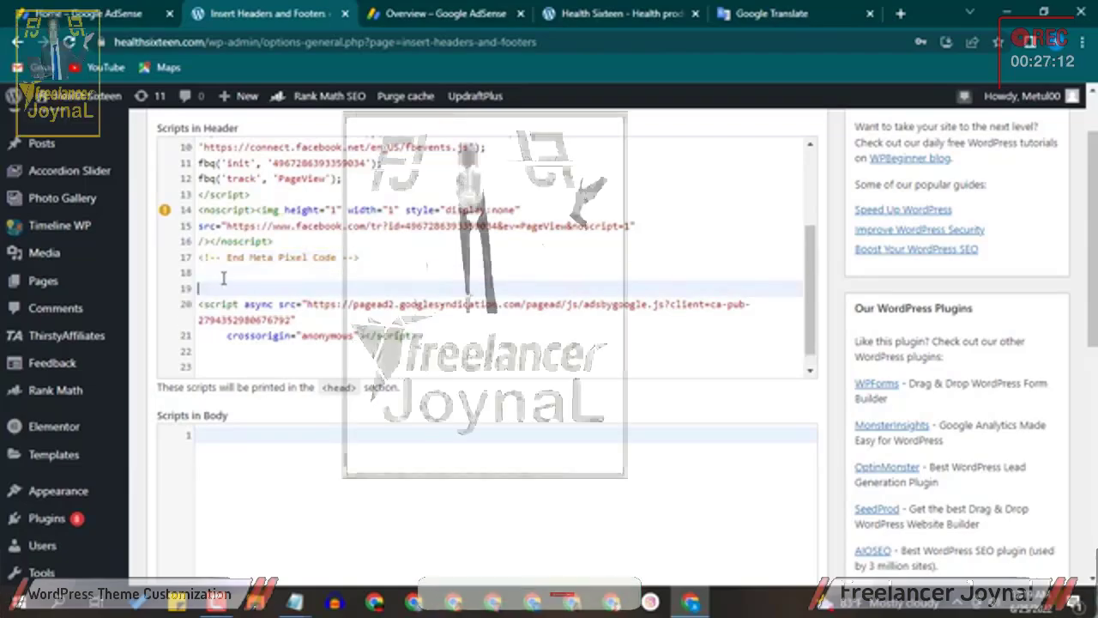
pyautogui.click(249, 353)
pyautogui.hotkey('ctrl', 'v')
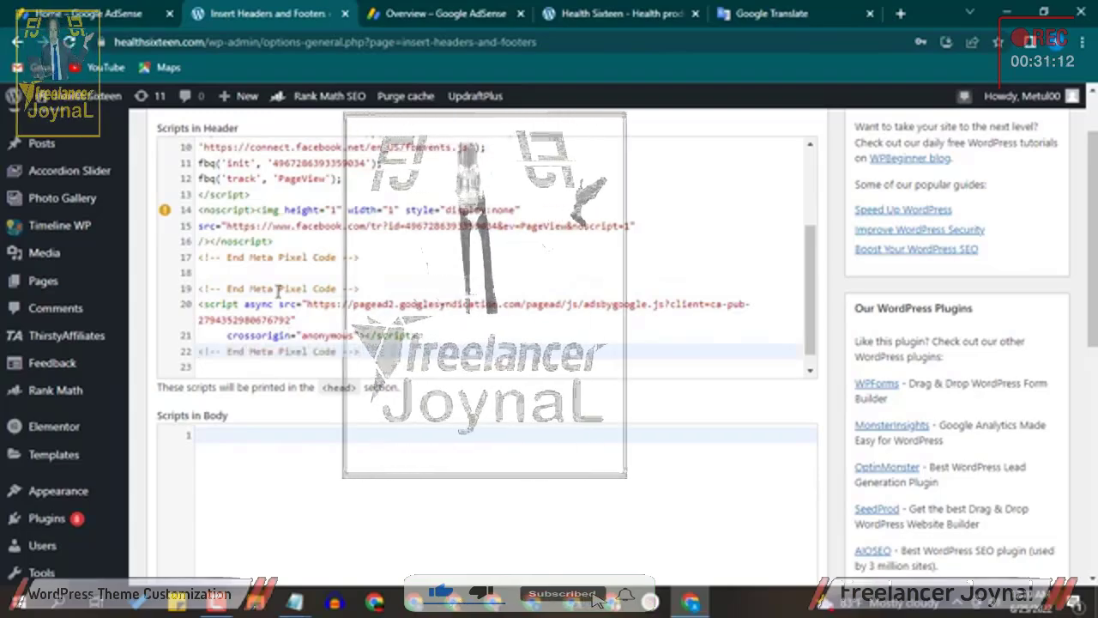
# - Change the comment above the AdSense script to read "Google Adsense Code", following the opening comment of the Meta Pixel block
pyautogui.click(277, 289)
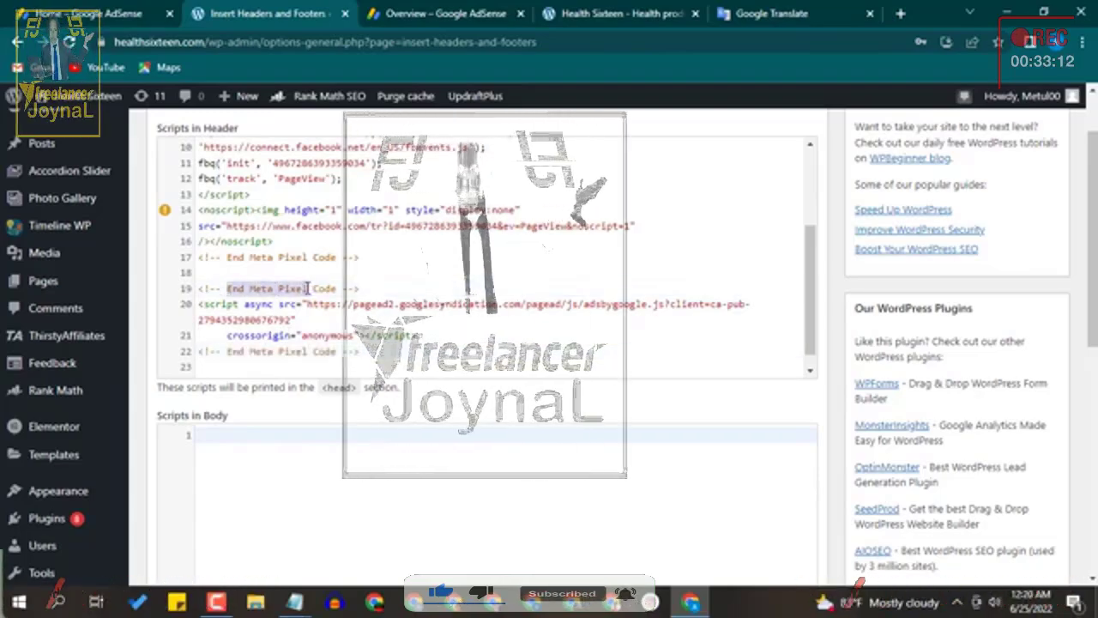
pyautogui.doubleClick(235, 288)
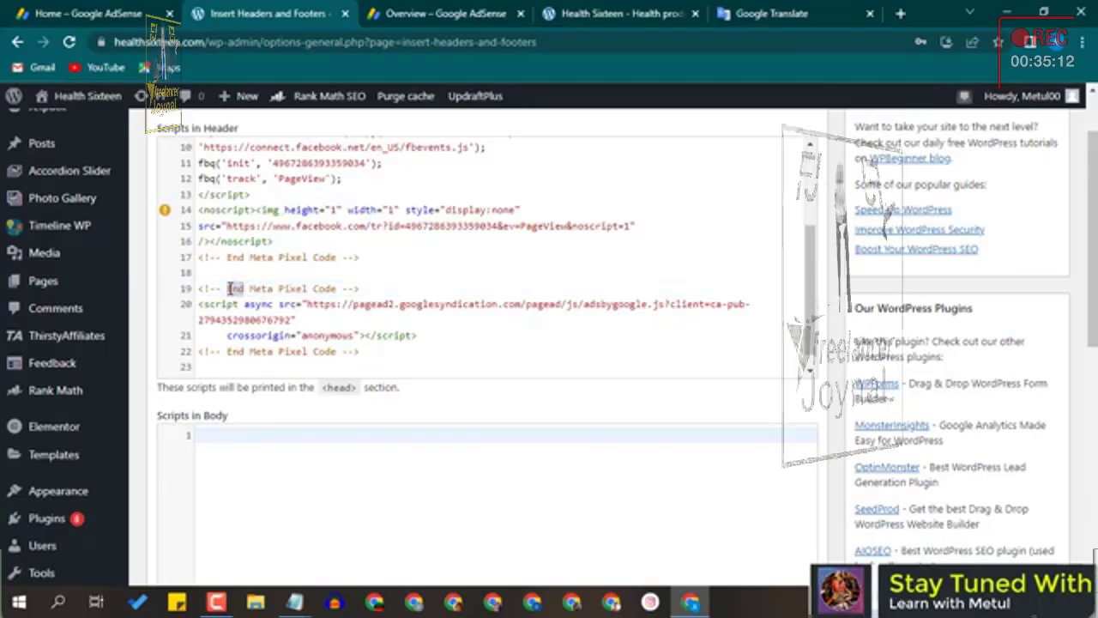
pyautogui.scroll(3, 230, 281)
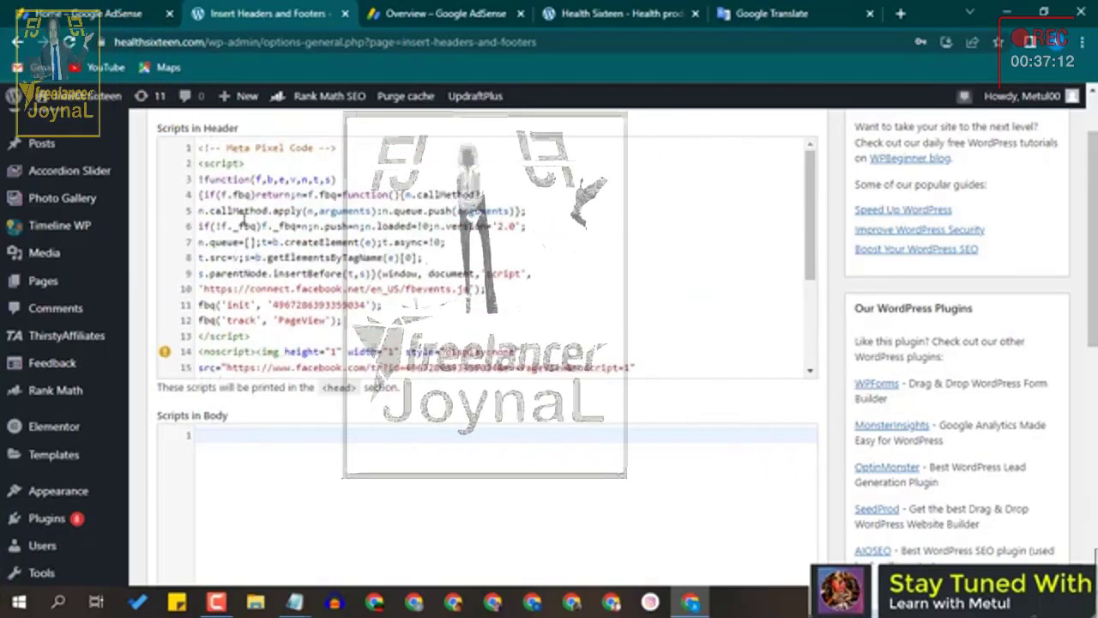
pyautogui.scroll(2, 242, 216)
pyautogui.scroll(-6, 245, 218)
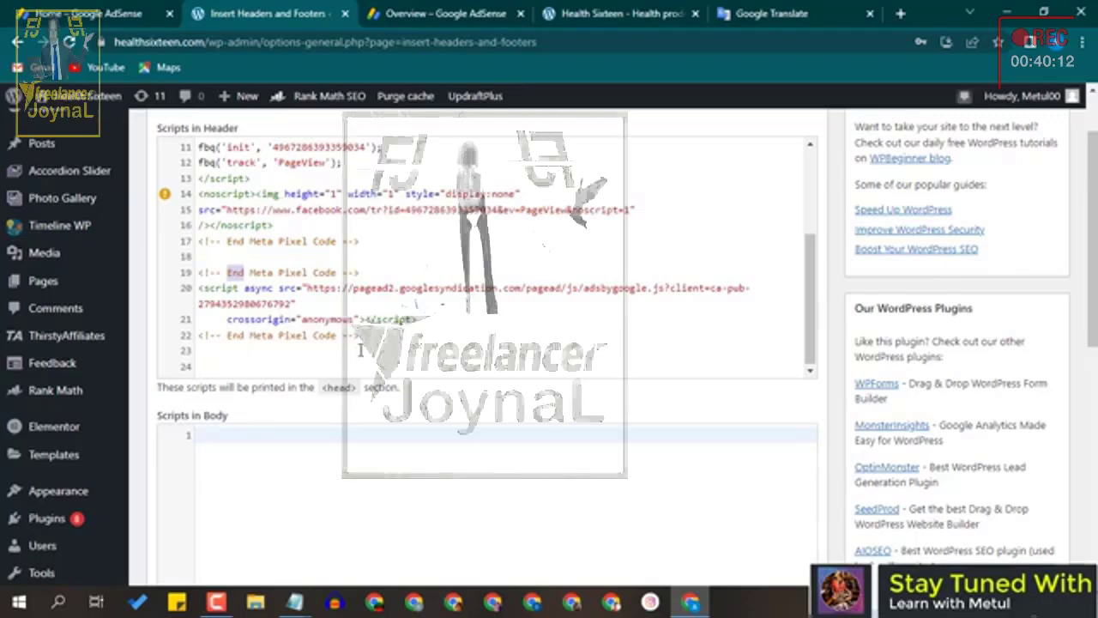
pyautogui.press('BackSpace')
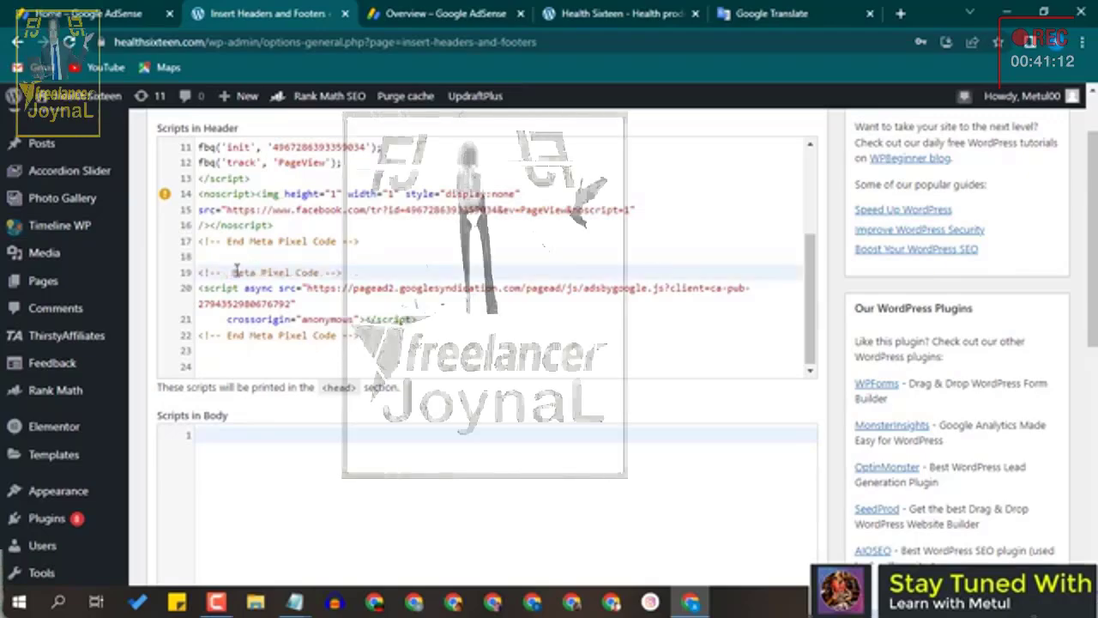
pyautogui.moveTo(225, 273); pyautogui.dragTo(286, 272)
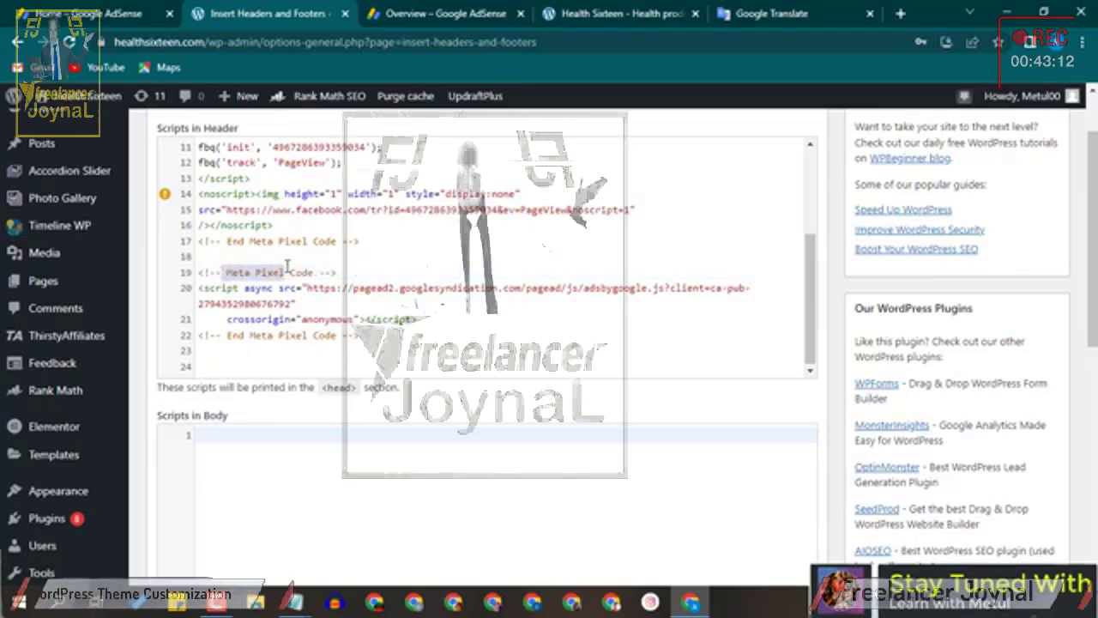
pyautogui.press('BackSpace')
pyautogui.write('Googl')
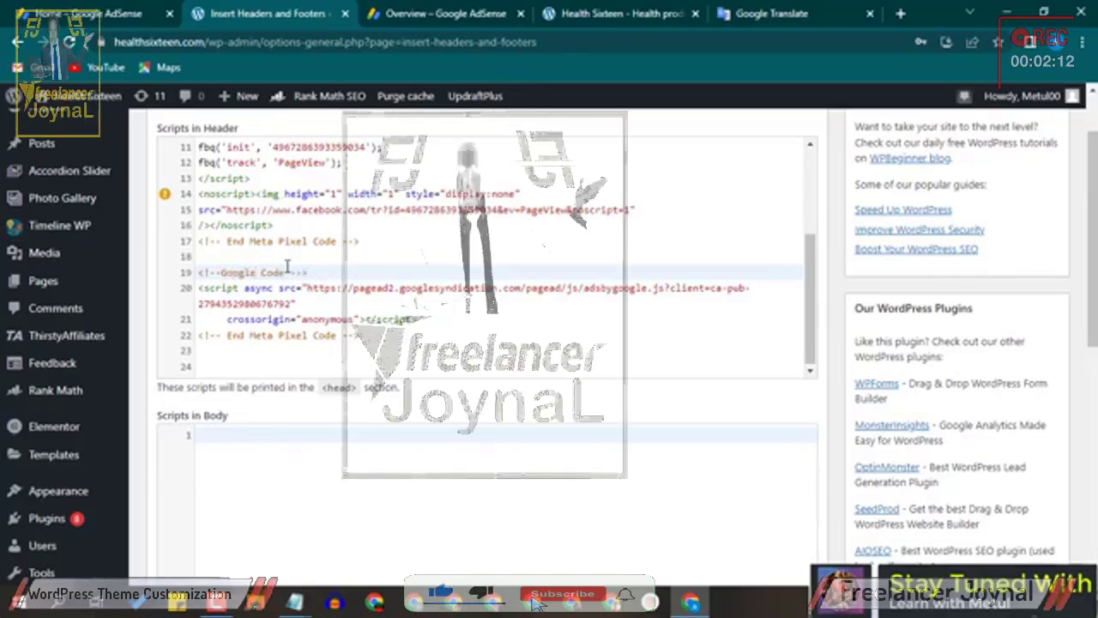
pyautogui.write('e')
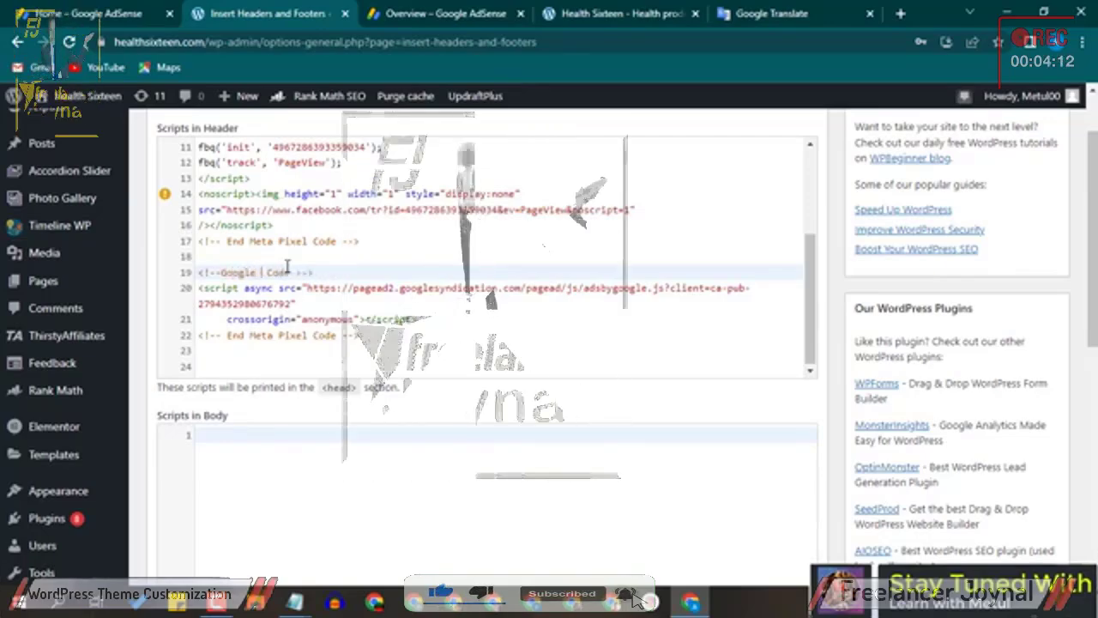
pyautogui.write(' Adsense')
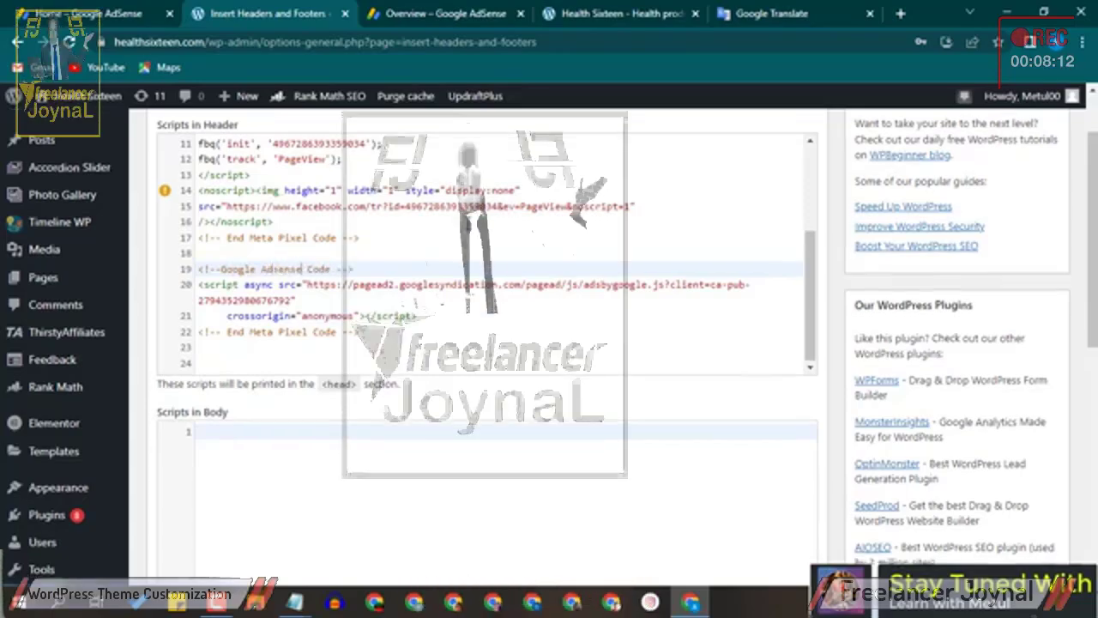
# - Copy "Google Adsense" from the opening comment and replace "Meta Pixel" with it in the closing comment below the AdSense script
pyautogui.scroll(-1, 287, 265)
pyautogui.doubleClick(283, 192)
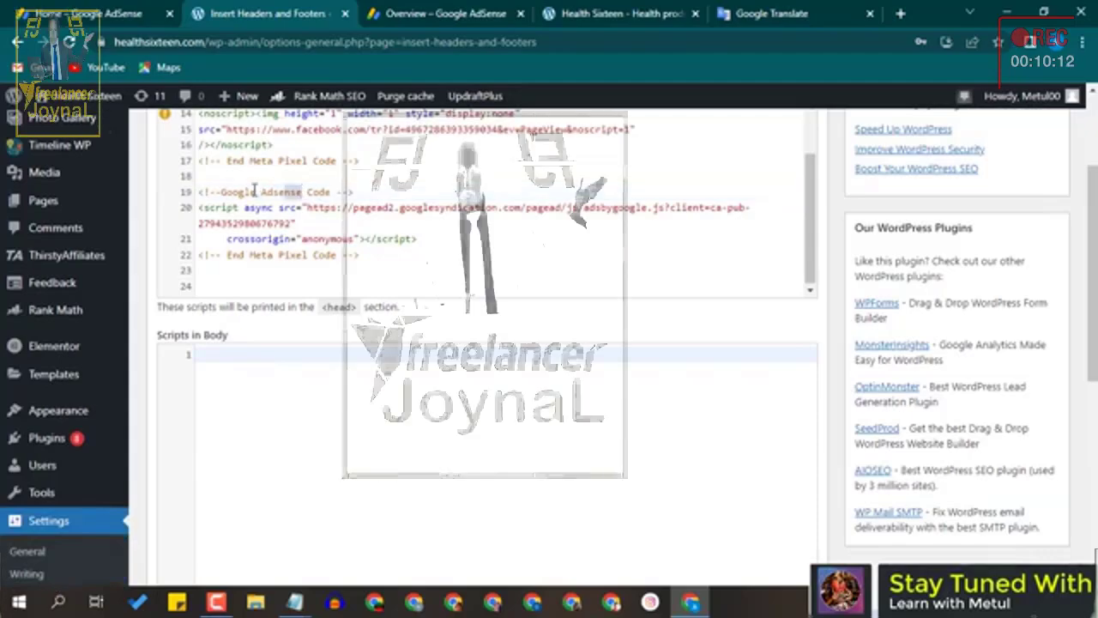
pyautogui.rightClick(236, 191)
pyautogui.click(274, 248)
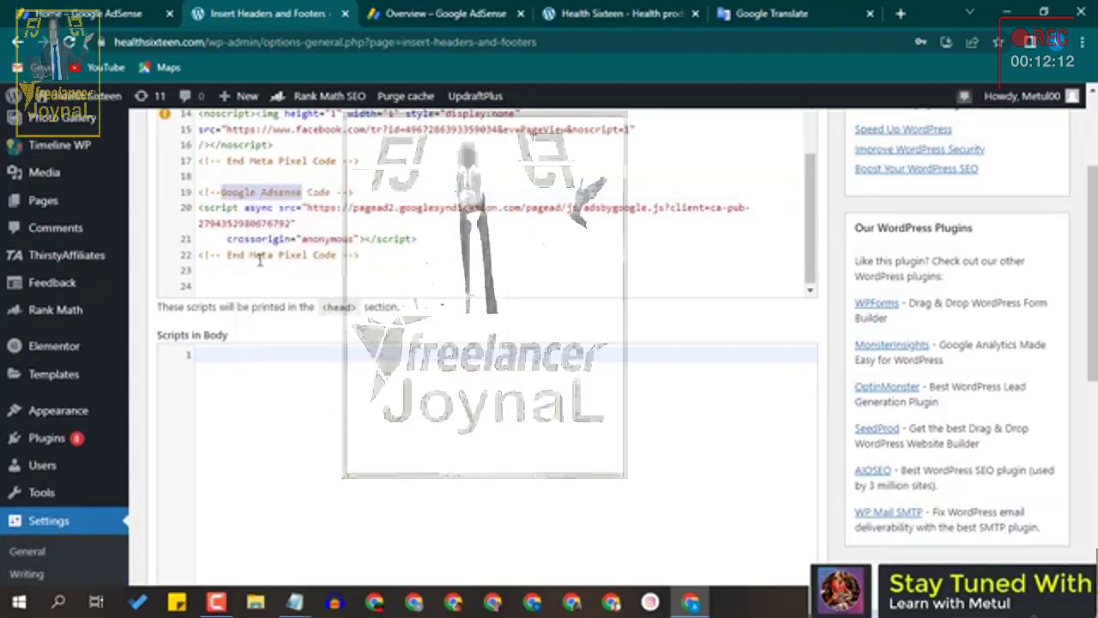
pyautogui.click(233, 255)
pyautogui.moveTo(250, 256); pyautogui.dragTo(306, 256)
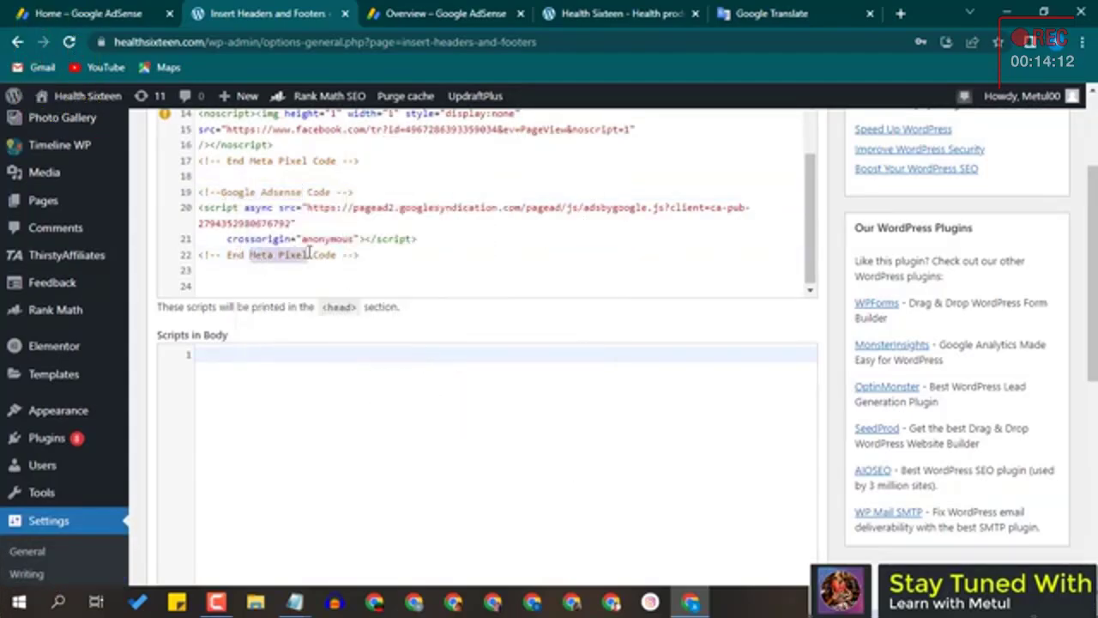
pyautogui.rightClick(308, 254)
pyautogui.click(349, 331)
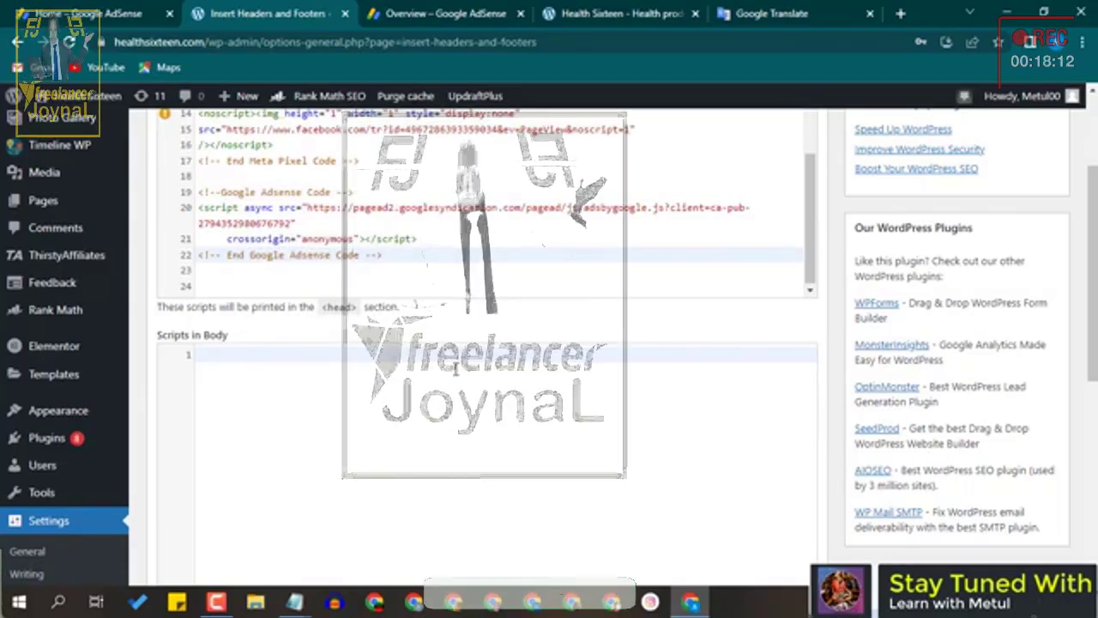
# - Save the Insert Headers and Footers settings with the new AdSense code in the header scripts
pyautogui.scroll(-5, 655, 512)
pyautogui.click(177, 469)
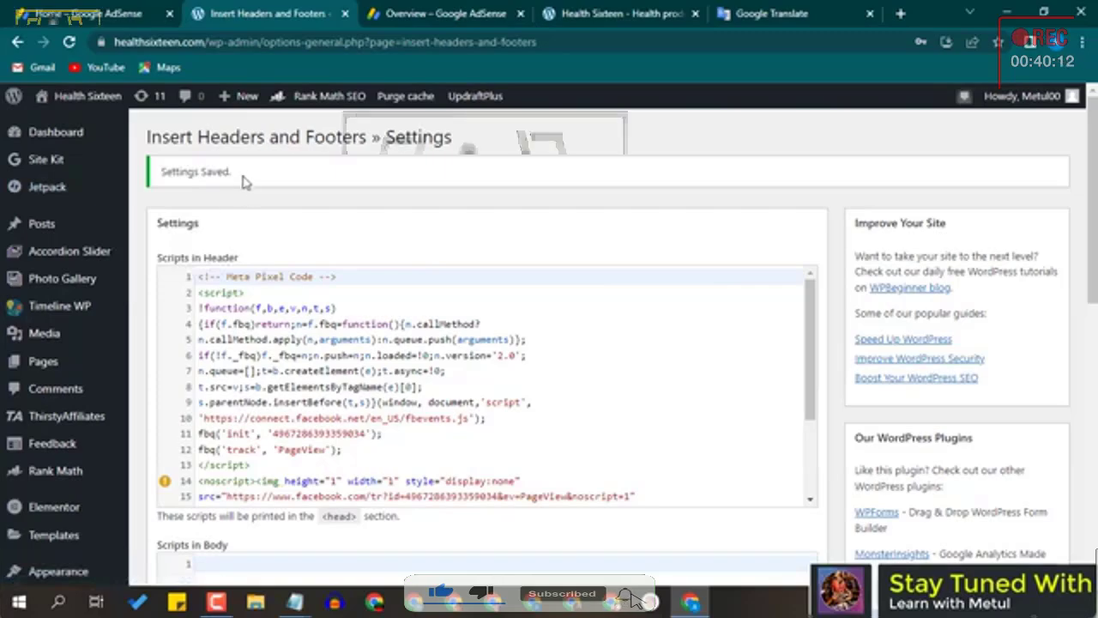
pyautogui.moveTo(245, 178); pyautogui.dragTo(163, 173)
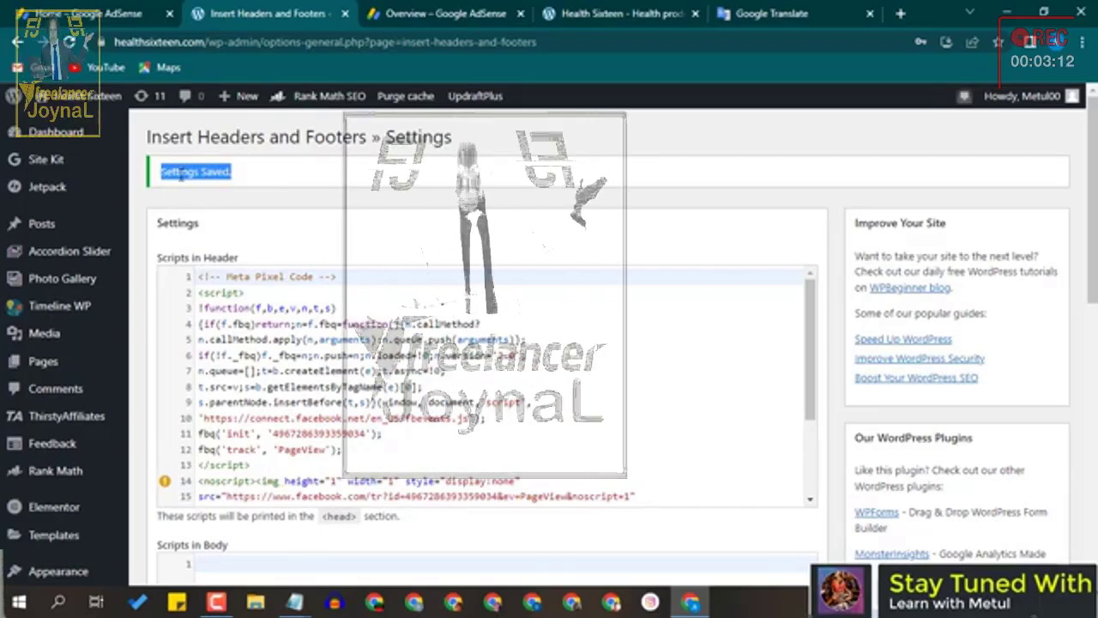
pyautogui.scroll(-5, 235, 235)
pyautogui.scroll(5, 242, 364)
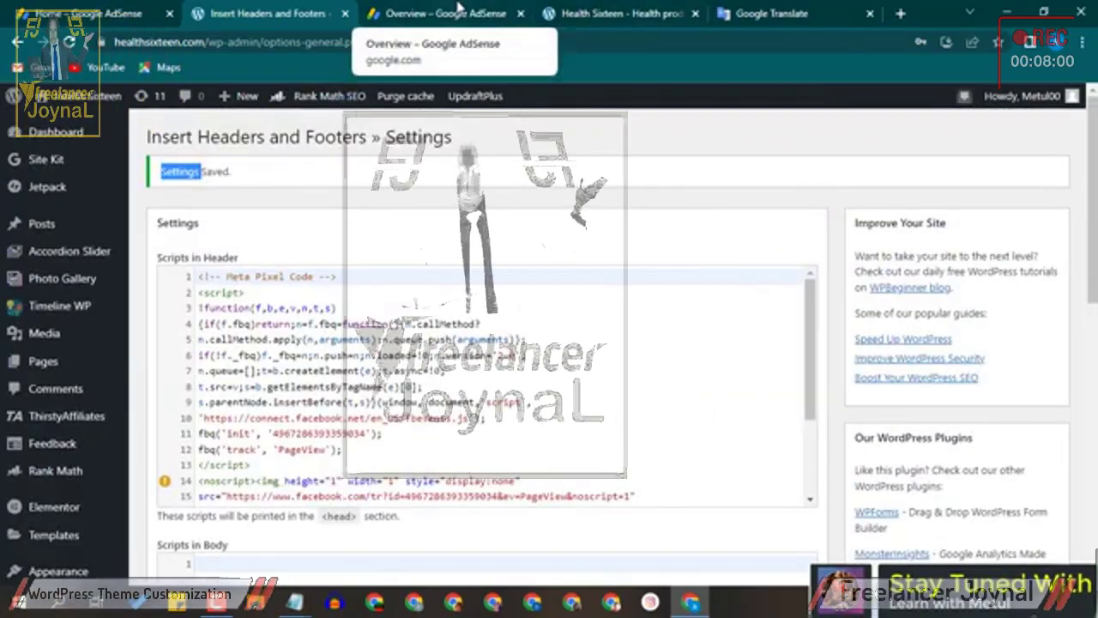
# - Switch to the AdSense ad settings preview, finish the code snippet dialog and apply the ad settings to healthsixteen.com
pyautogui.click(457, 11)
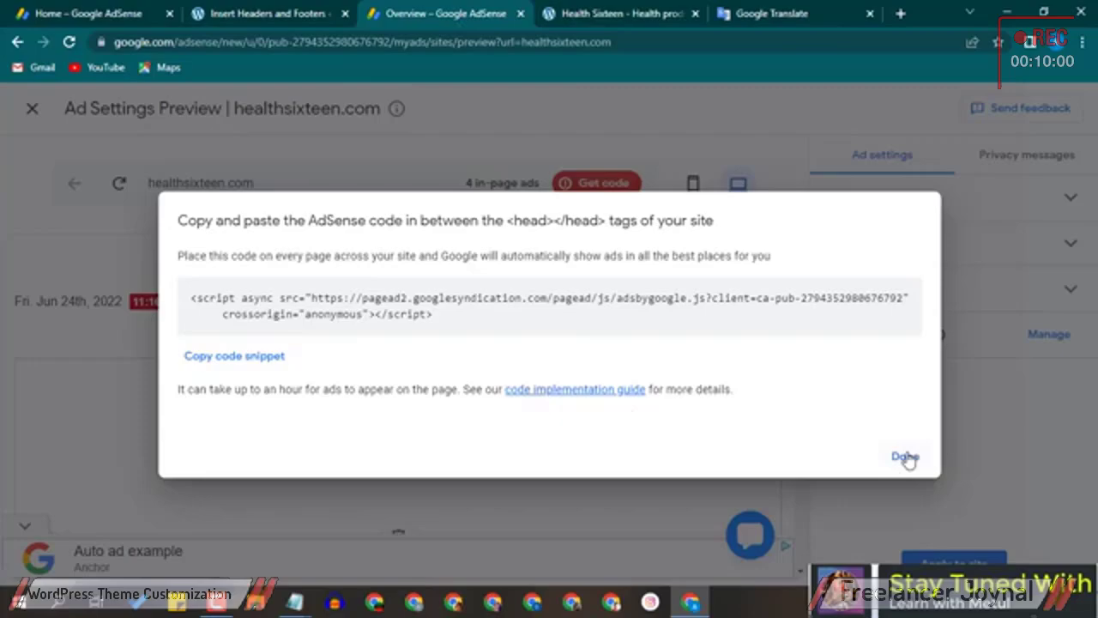
pyautogui.click(905, 456)
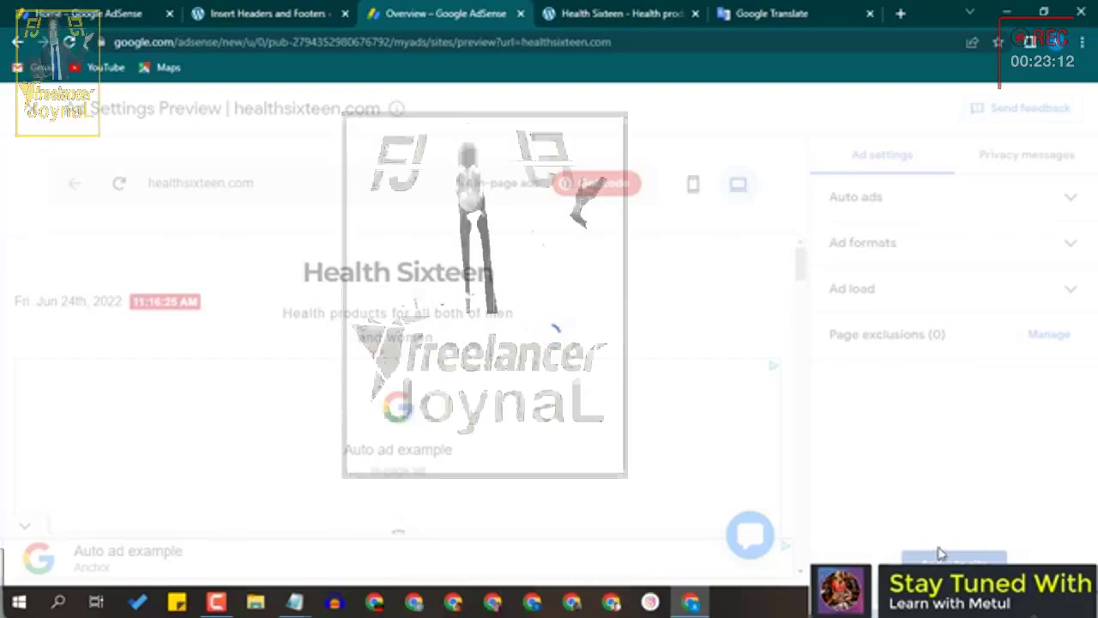
pyautogui.click(939, 554)
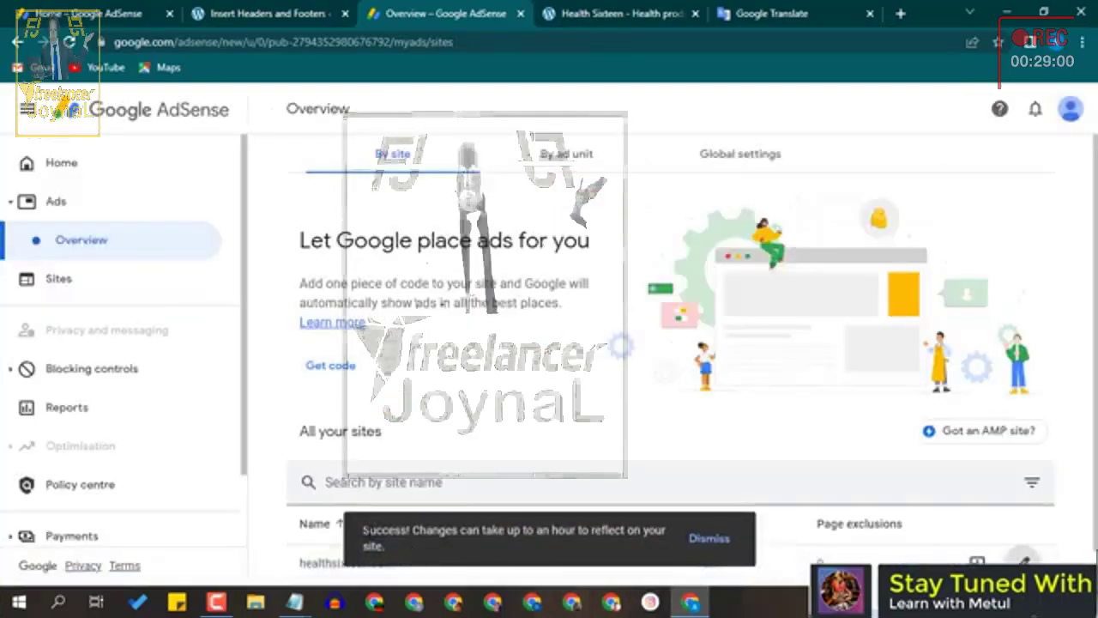
pyautogui.moveTo(362, 530); pyautogui.dragTo(389, 550)
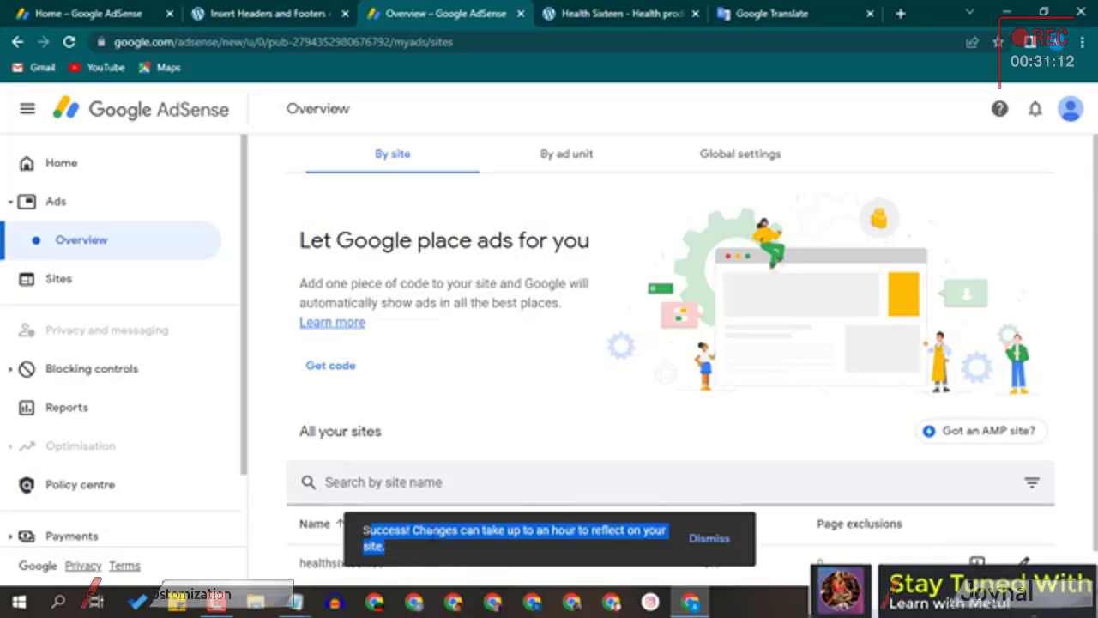
pyautogui.click(377, 536)
pyautogui.moveTo(363, 533); pyautogui.dragTo(445, 532)
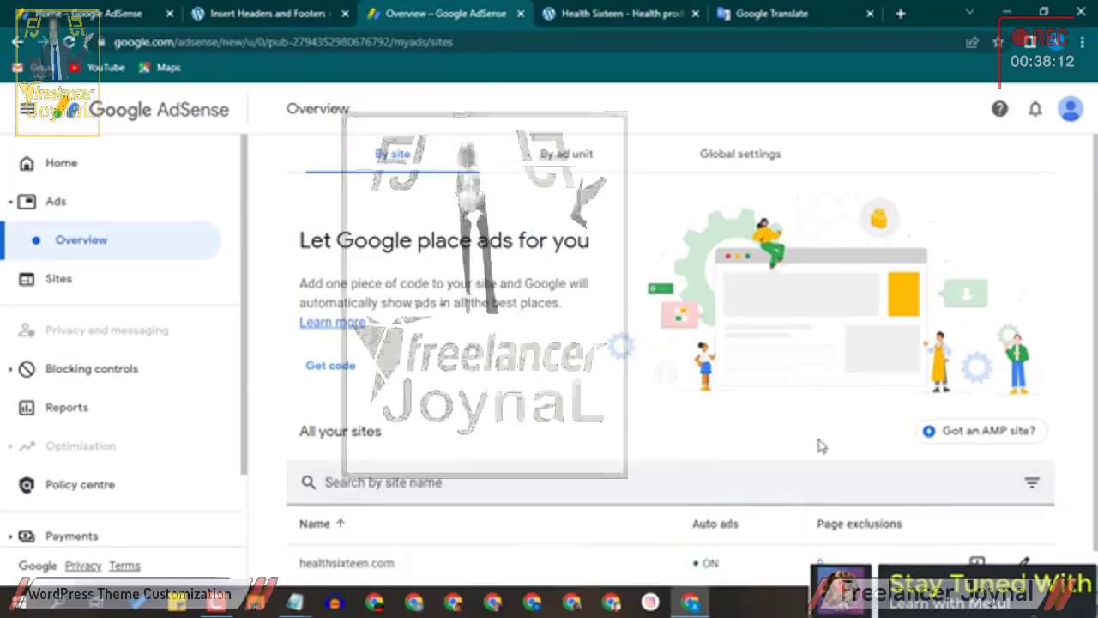
pyautogui.scroll(-1, 820, 445)
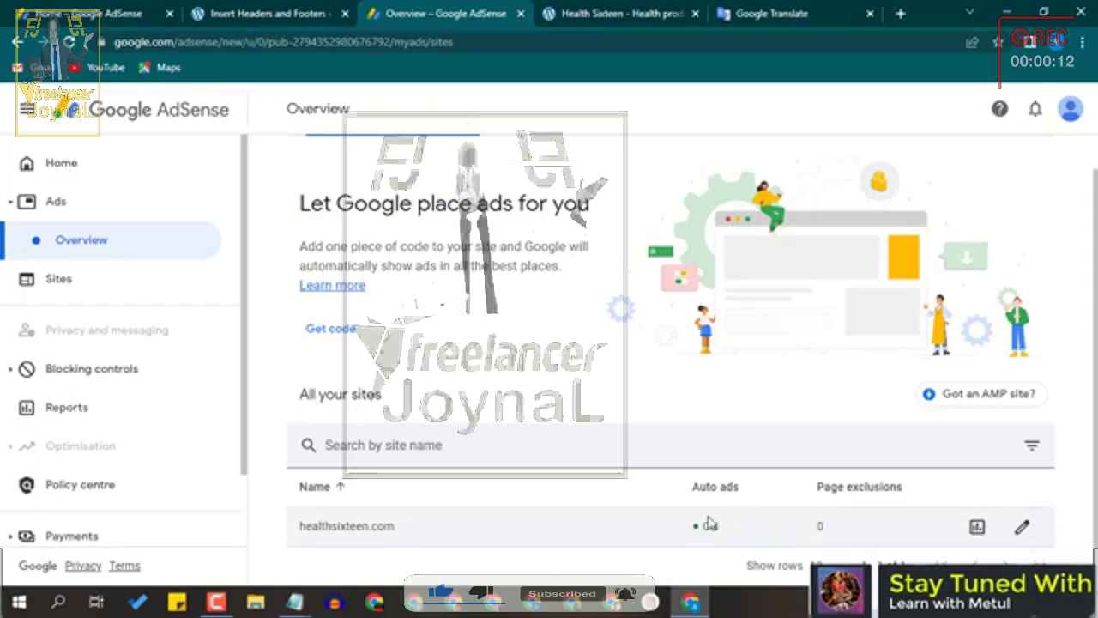
# - Reload the AdSense home page and review the payments, ads and sites setup cards for healthsixteen.com
pyautogui.click(56, 165)
pyautogui.scroll(-3, 355, 417)
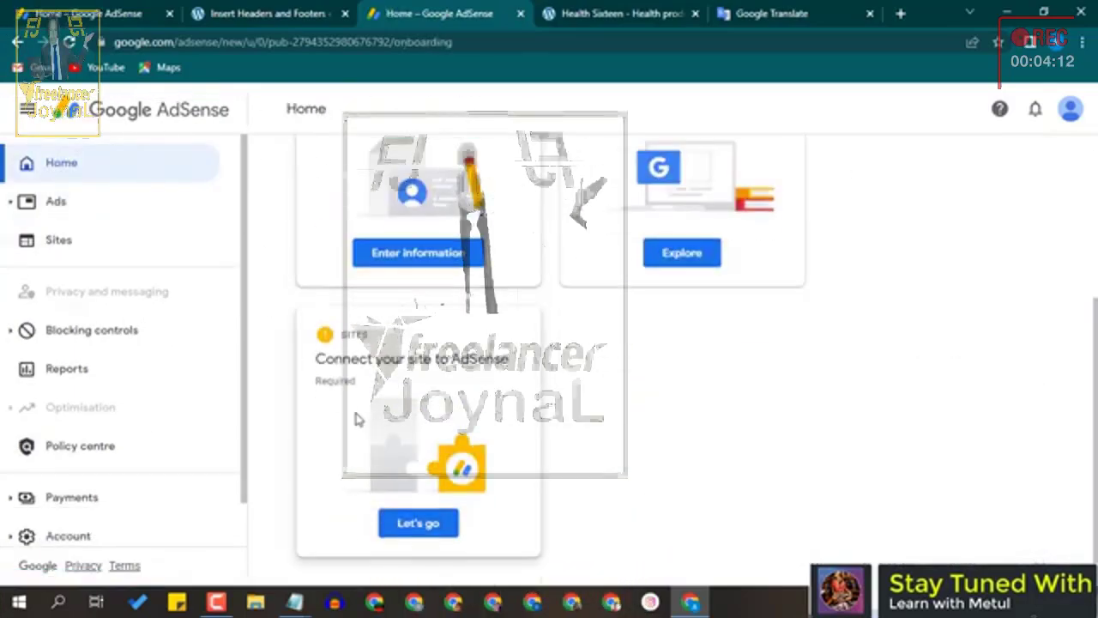
pyautogui.click(71, 44)
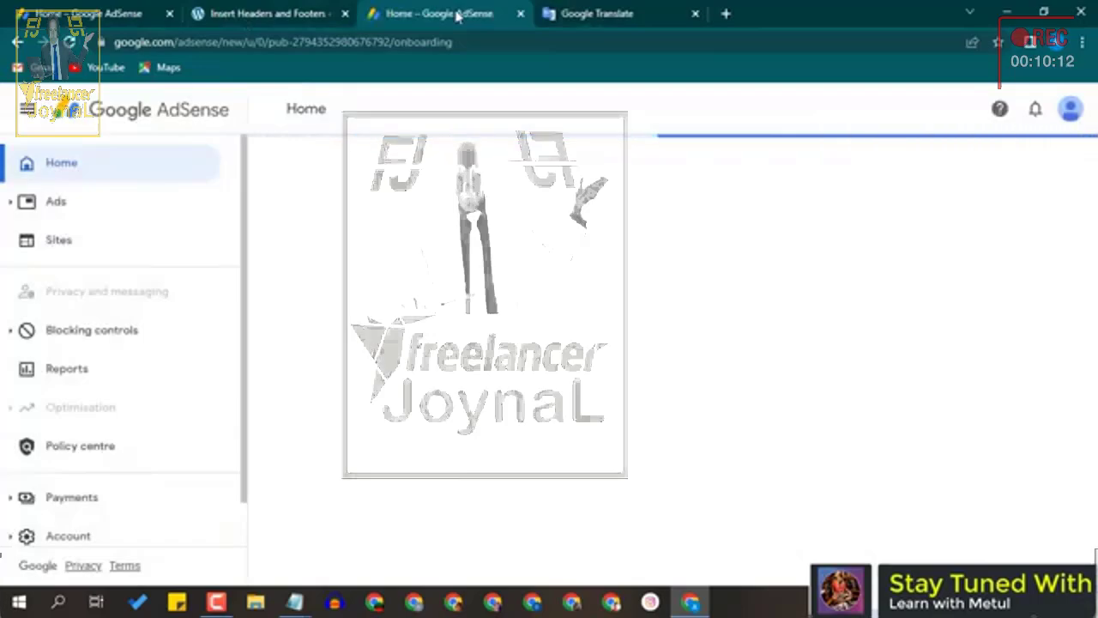
pyautogui.scroll(-3, 544, 265)
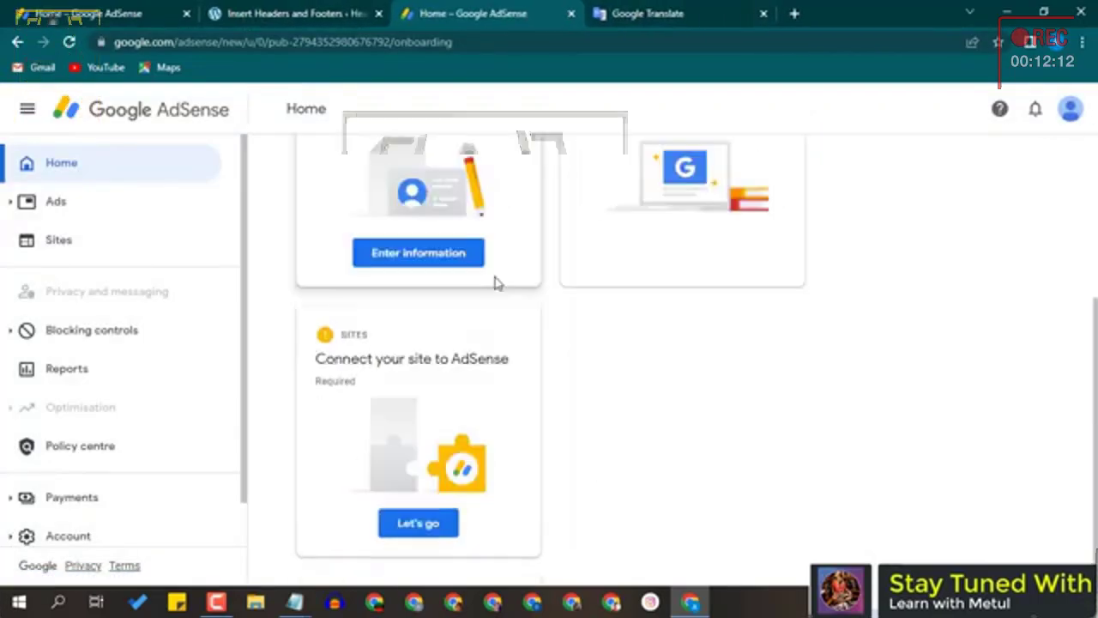
pyautogui.scroll(3, 571, 475)
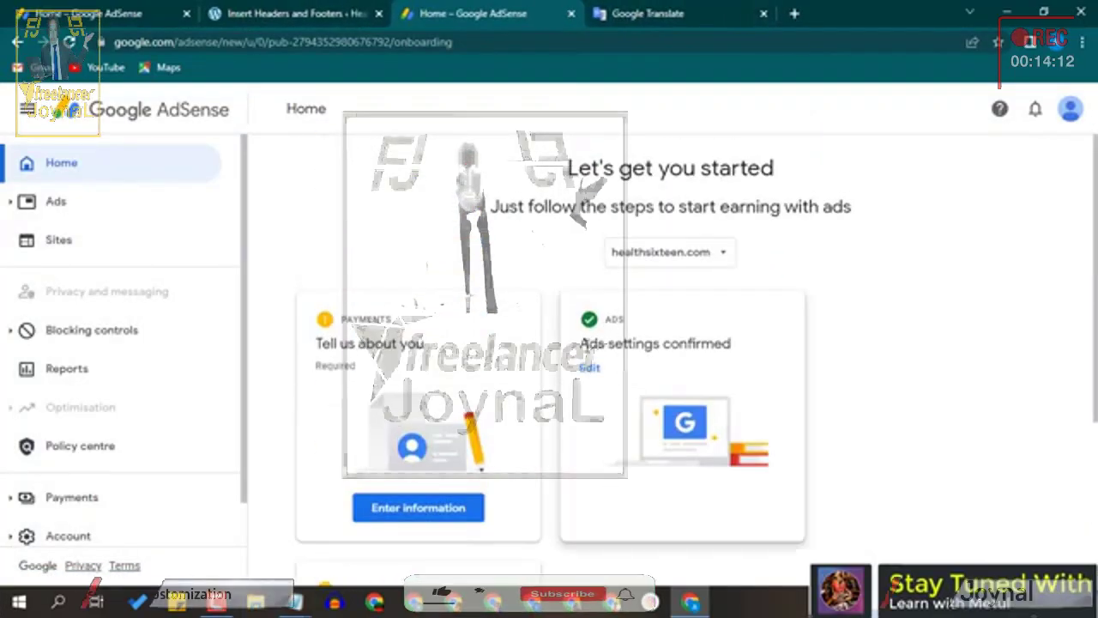
pyautogui.moveTo(580, 343); pyautogui.dragTo(674, 343)
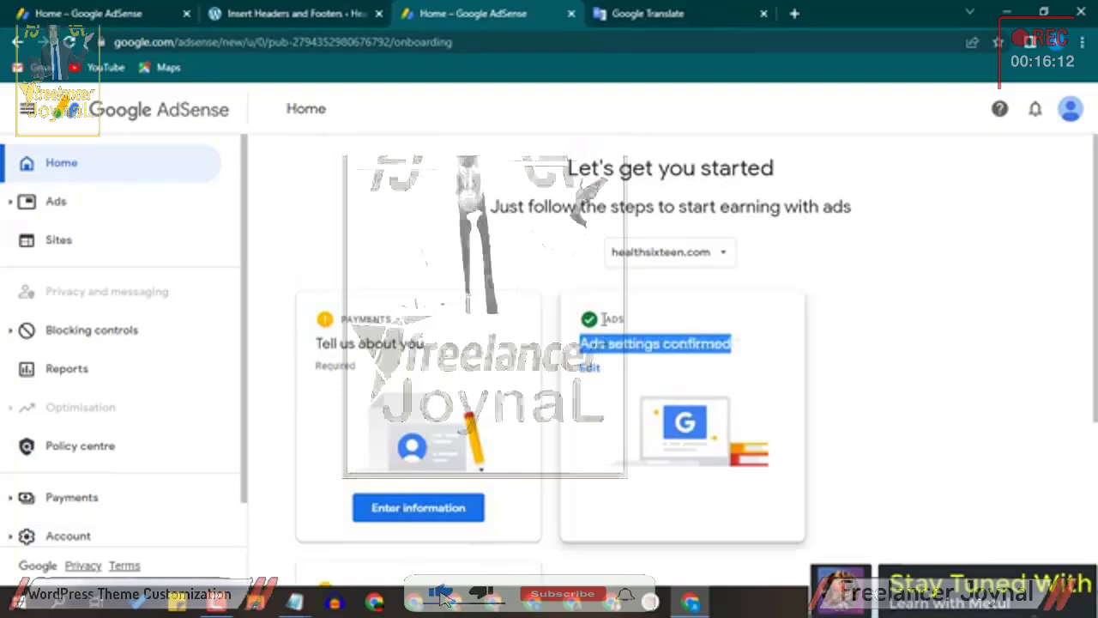
pyautogui.scroll(-1, 391, 319)
pyautogui.scroll(-3, 388, 315)
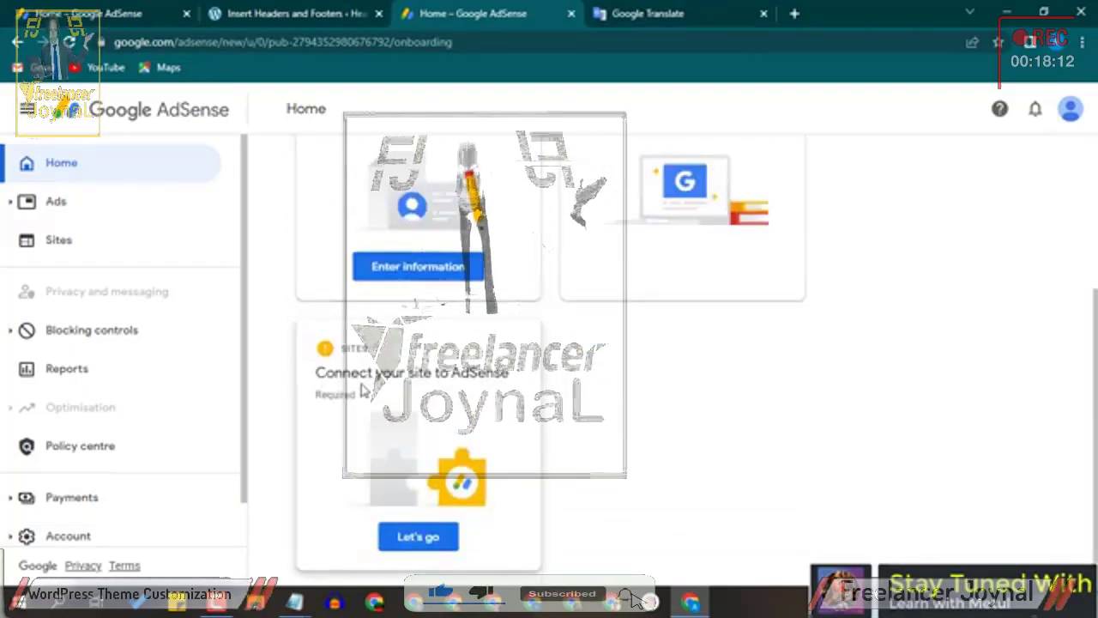
# - Start the "Connect your site to AdSense" task and request a review of healthsixteen.com, checking its card on the home page
pyautogui.click(415, 536)
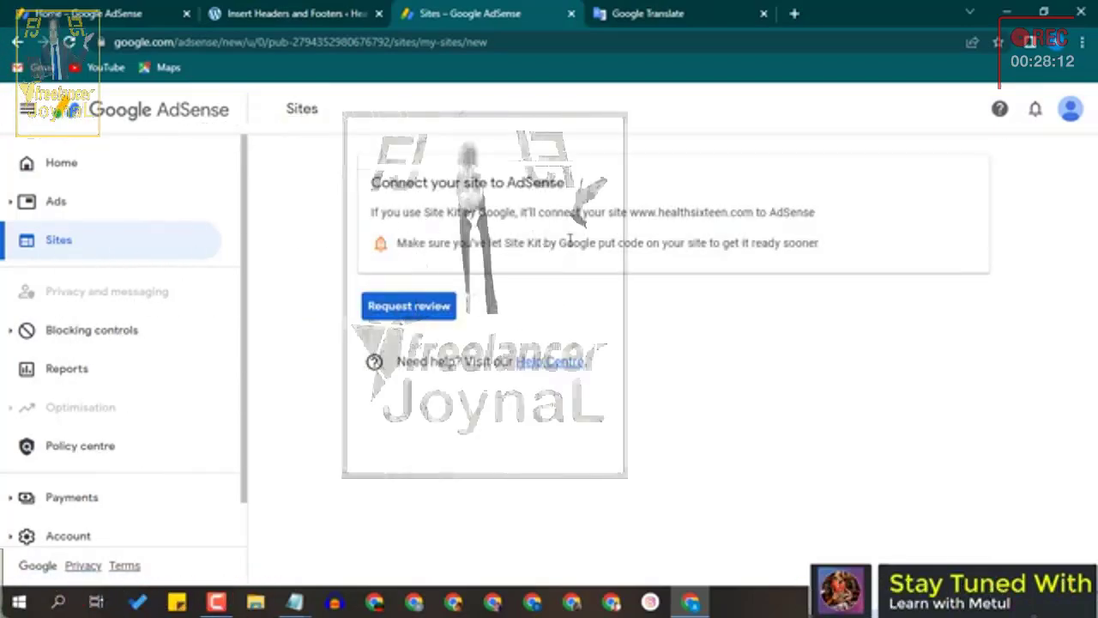
pyautogui.moveTo(674, 244); pyautogui.dragTo(829, 239)
pyautogui.click(633, 243)
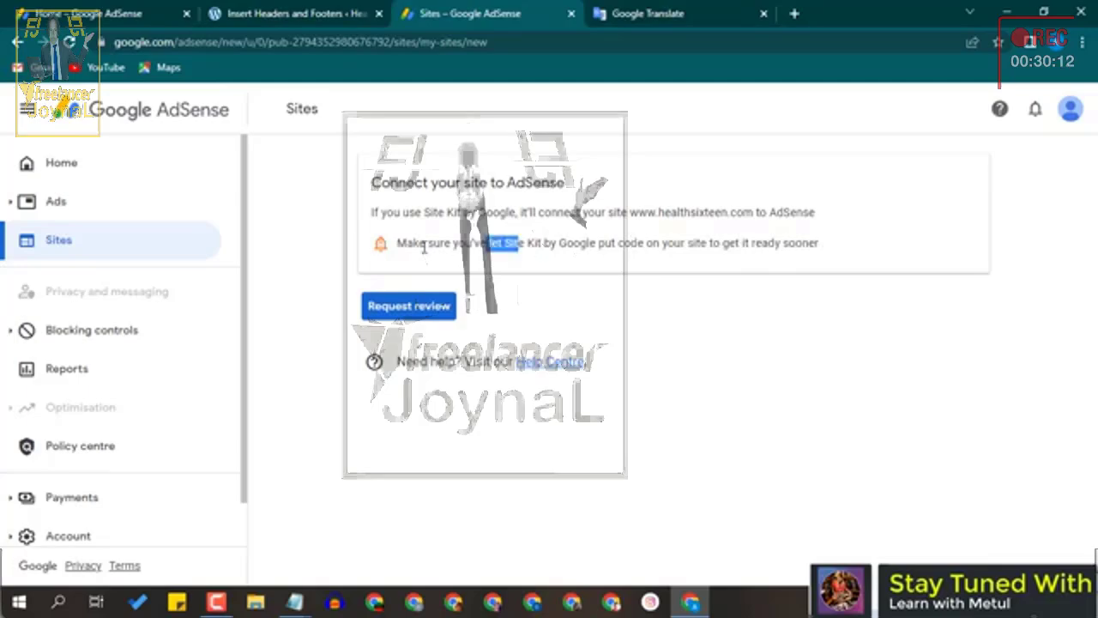
pyautogui.click(403, 306)
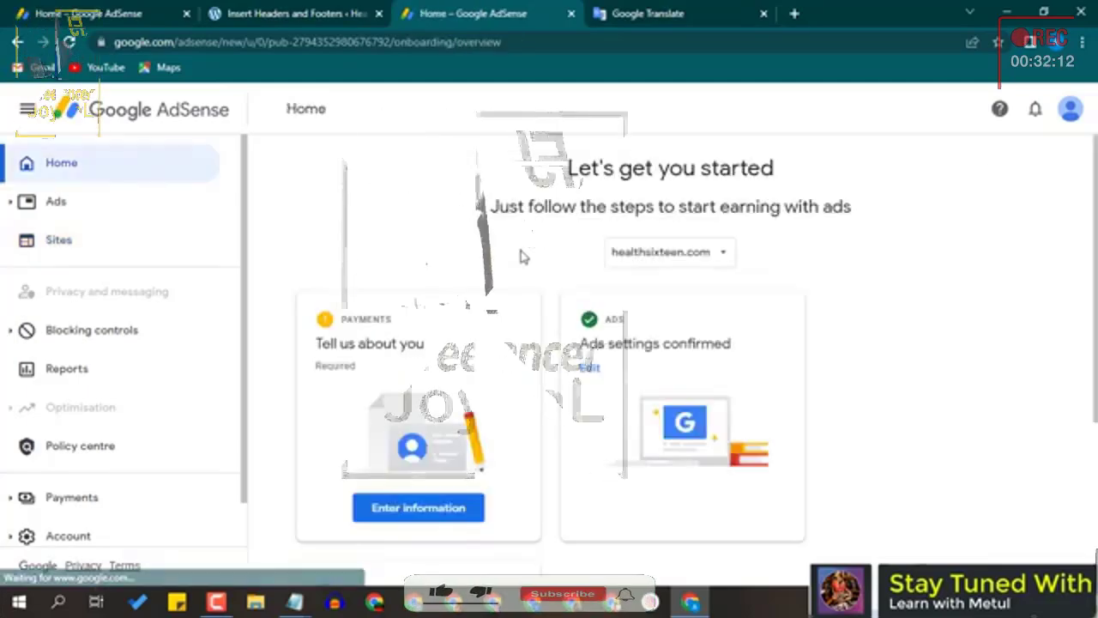
pyautogui.scroll(-3, 630, 279)
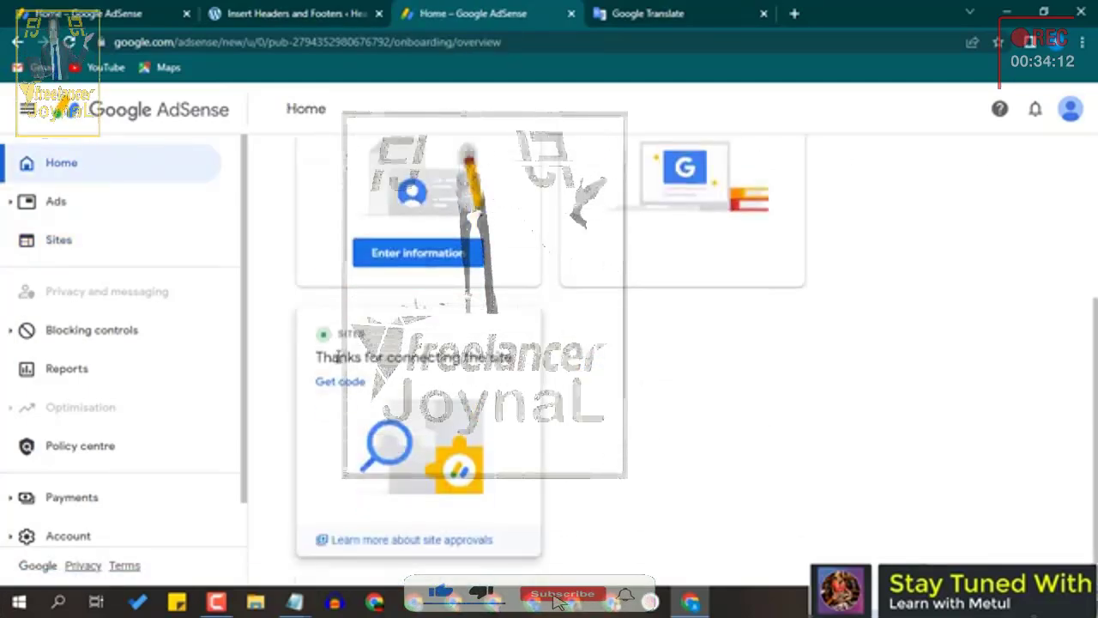
pyautogui.moveTo(336, 357); pyautogui.dragTo(477, 357)
pyautogui.click(477, 357)
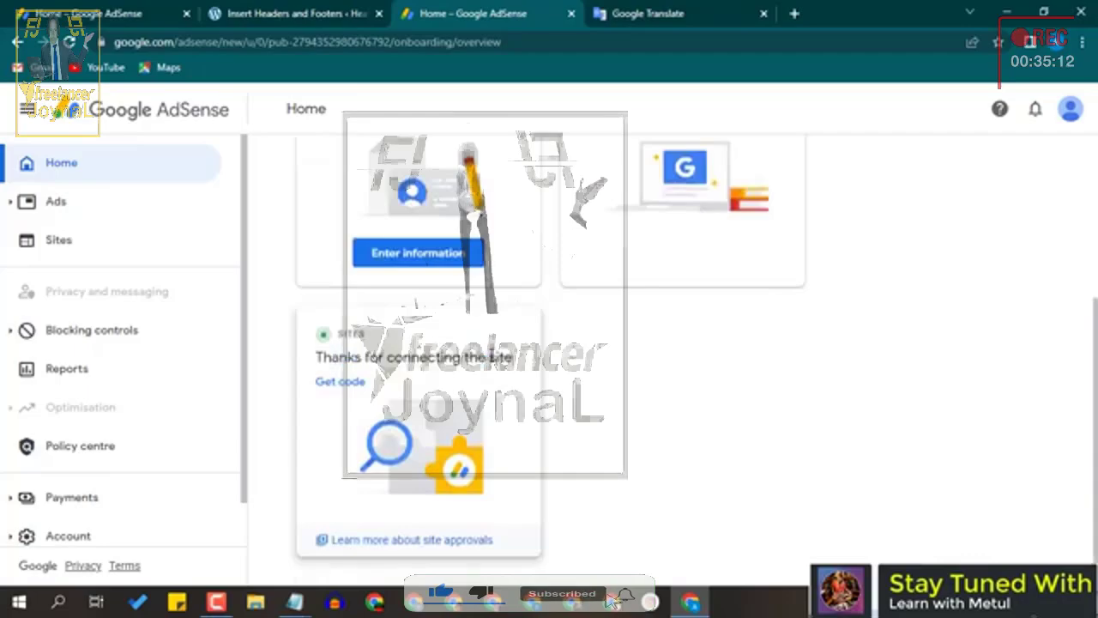
# - Try to request the site review again through the sites card's code link, and reload the page
pyautogui.click(336, 383)
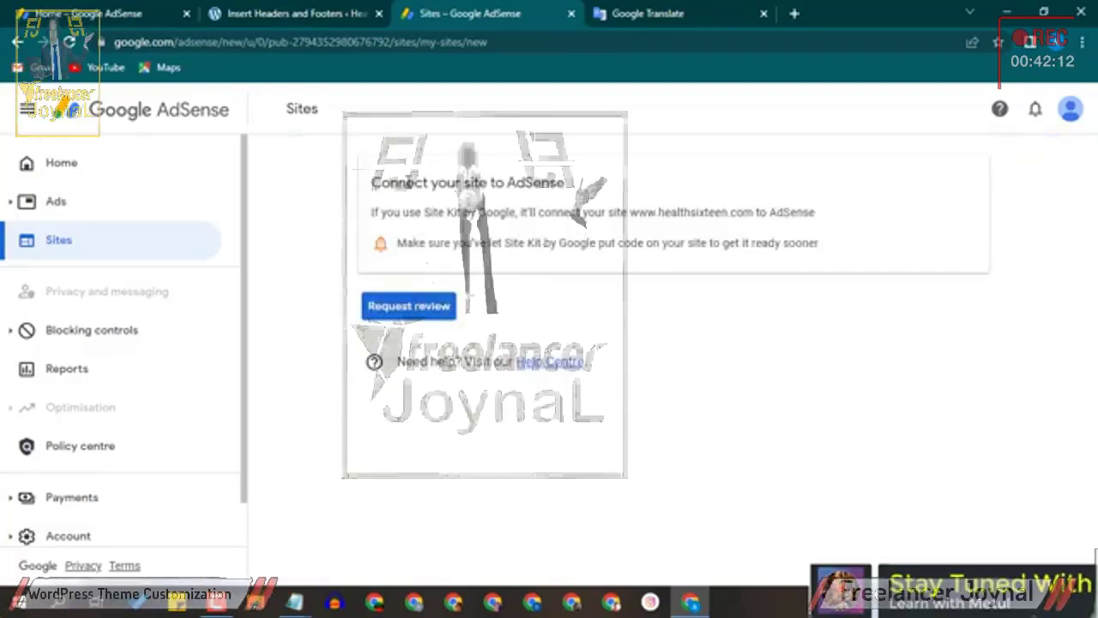
pyautogui.moveTo(406, 183); pyautogui.dragTo(549, 182)
pyautogui.click(425, 311)
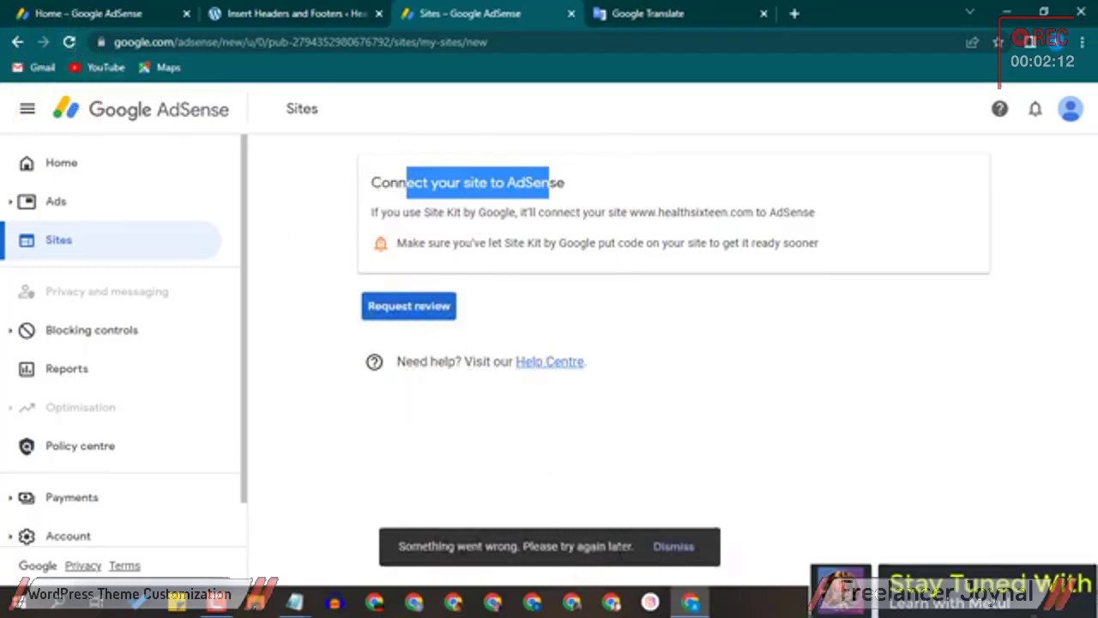
pyautogui.click(70, 42)
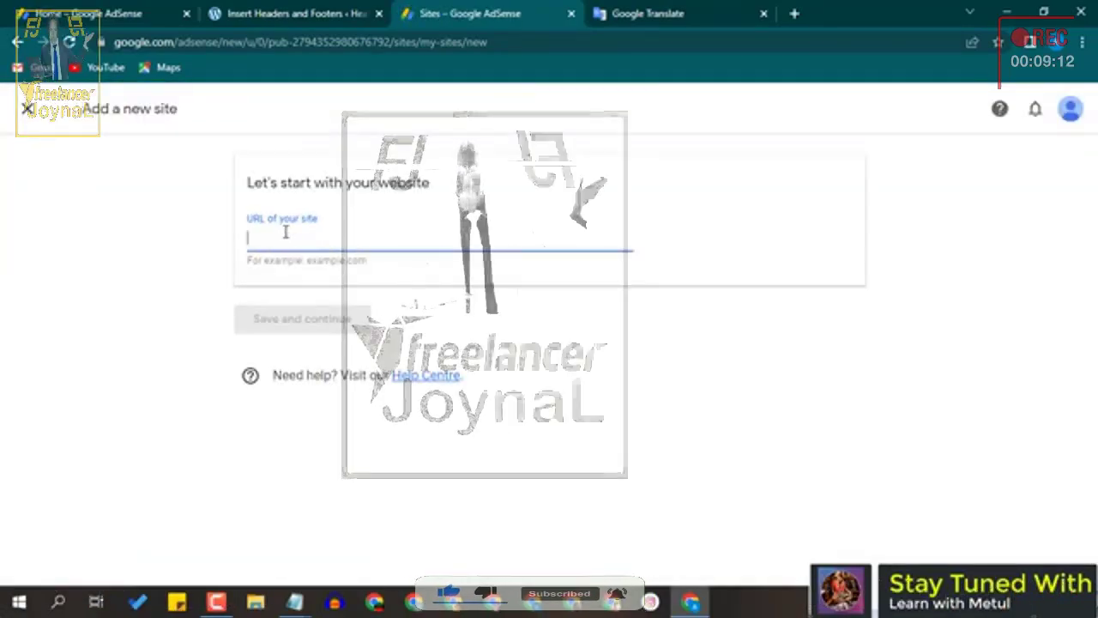
pyautogui.rightClick(285, 233)
pyautogui.click(255, 17)
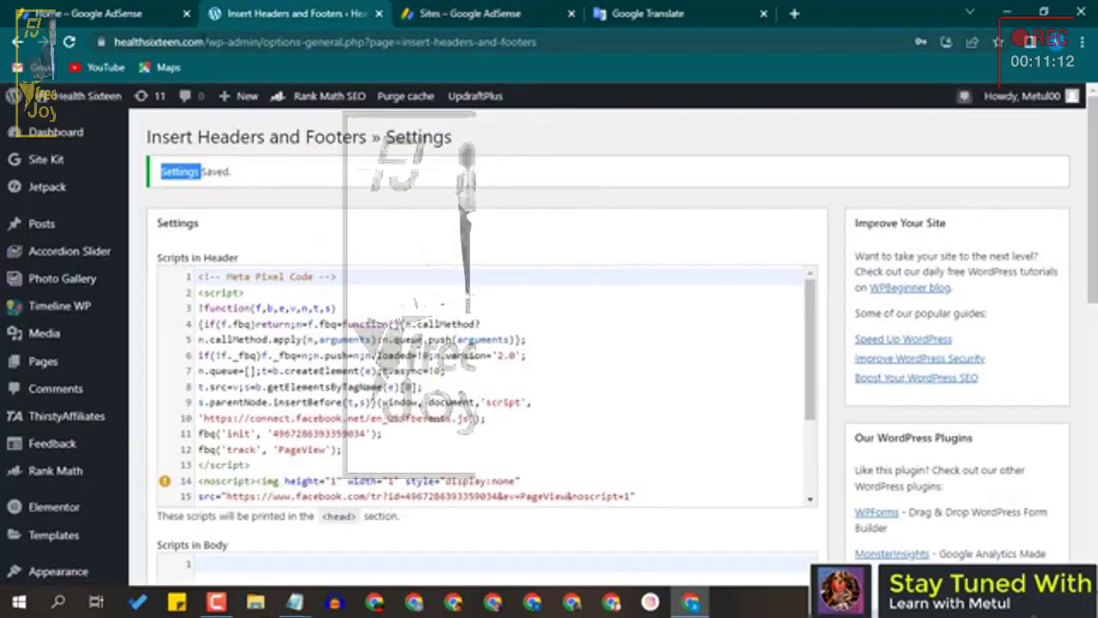
pyautogui.click(148, 43)
pyautogui.press('super+c')
pyautogui.rightClick(189, 45)
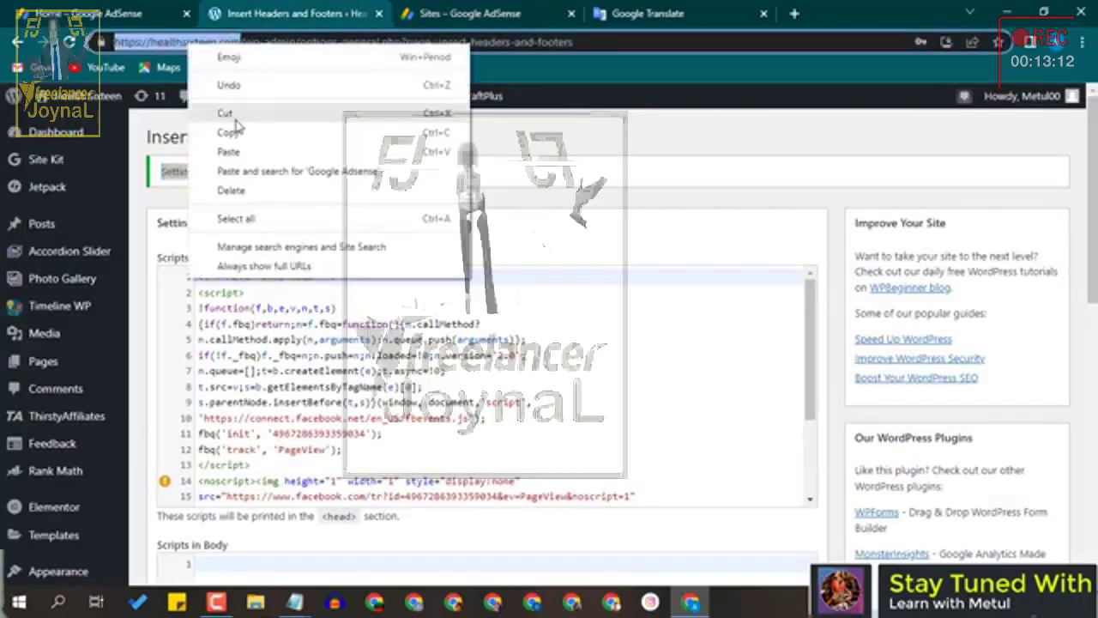
pyautogui.click(219, 125)
pyautogui.click(446, 15)
pyautogui.rightClick(316, 238)
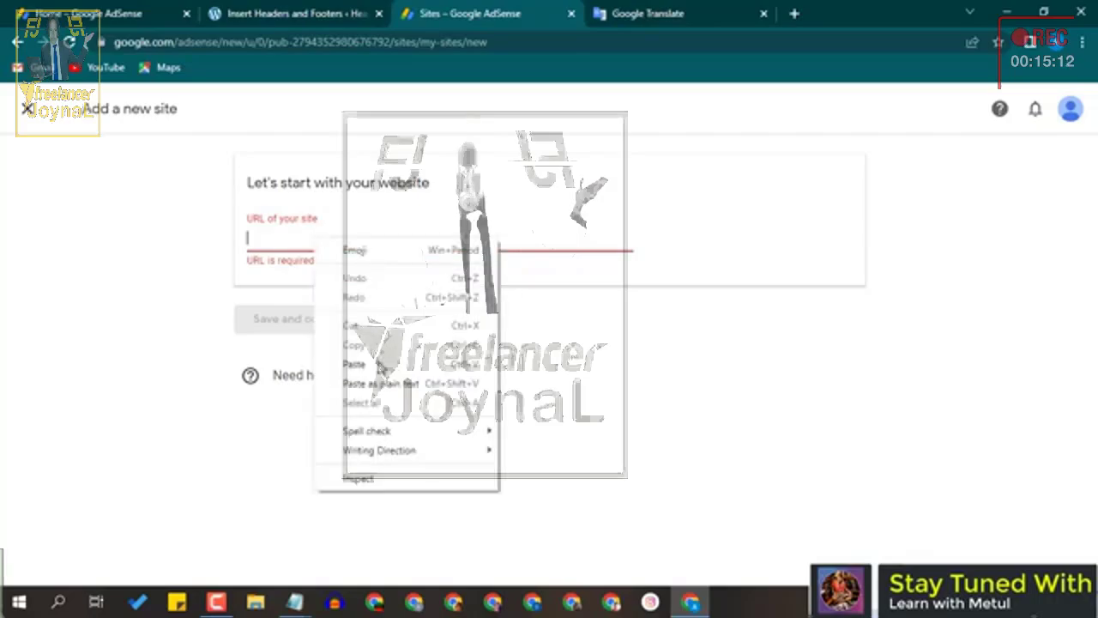
pyautogui.click(382, 365)
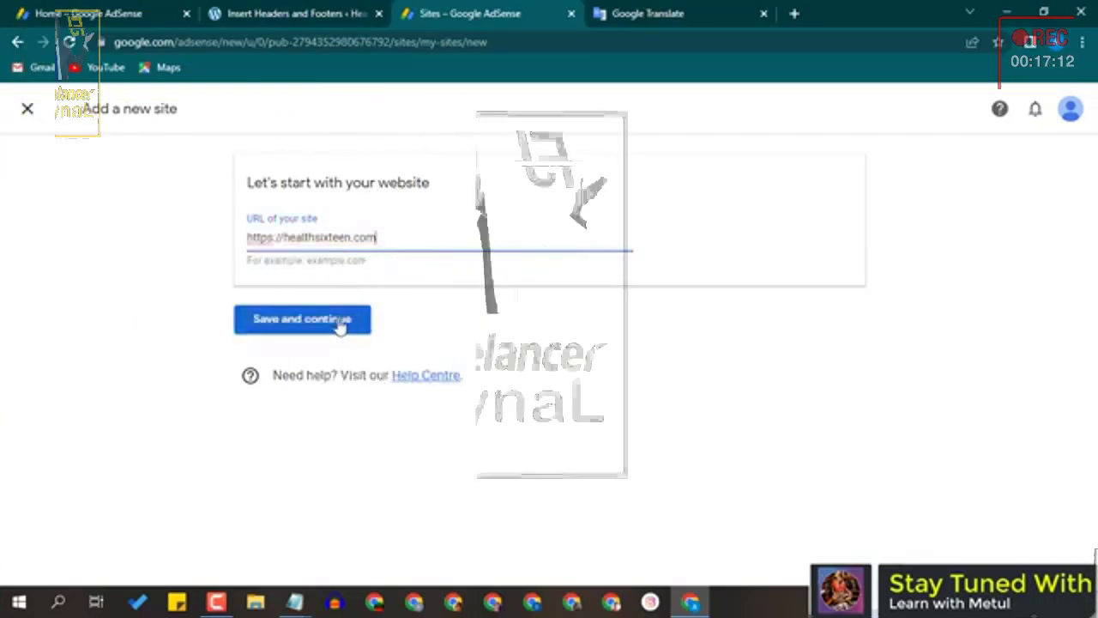
pyautogui.click(341, 319)
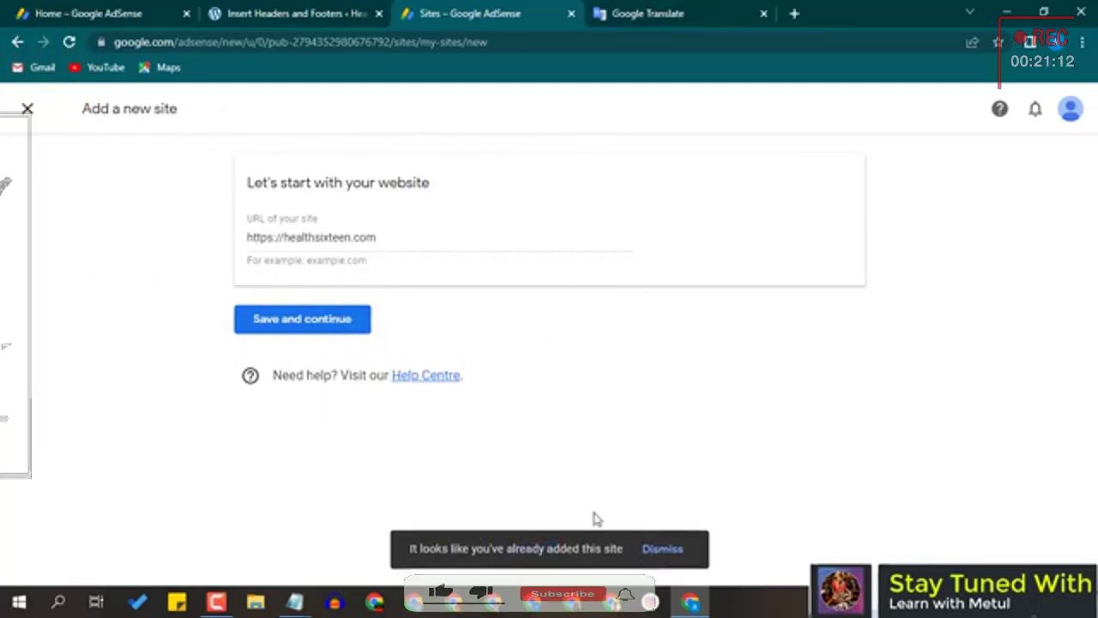
pyautogui.click(307, 323)
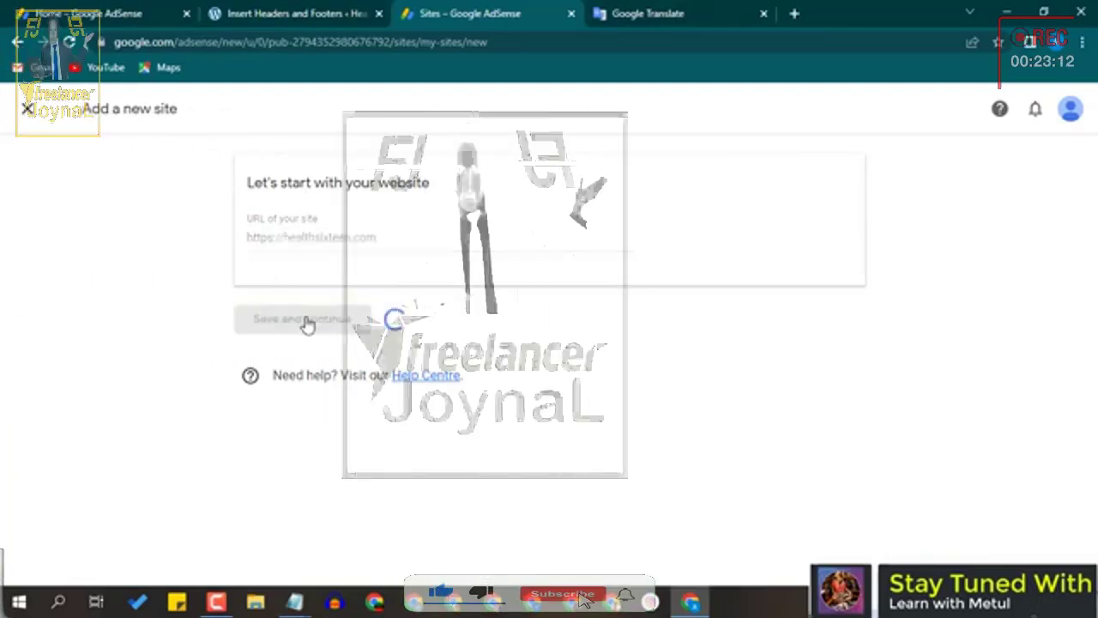
pyautogui.click(28, 109)
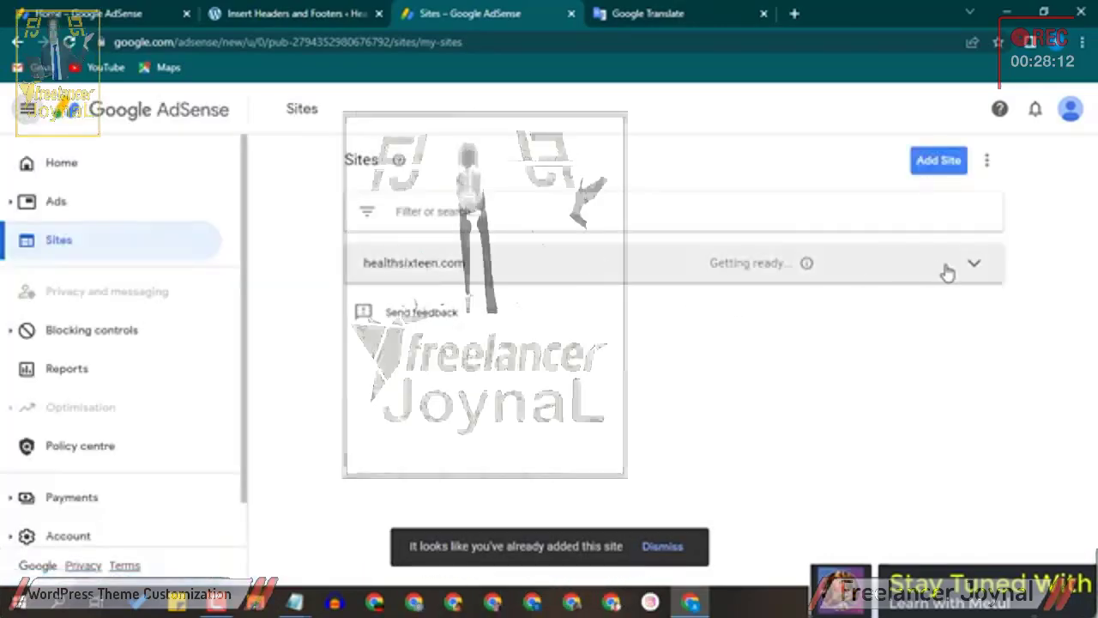
# - Expand healthsixteen.com in the Sites list and read the notice about getting the site ready to show ads
pyautogui.click(946, 272)
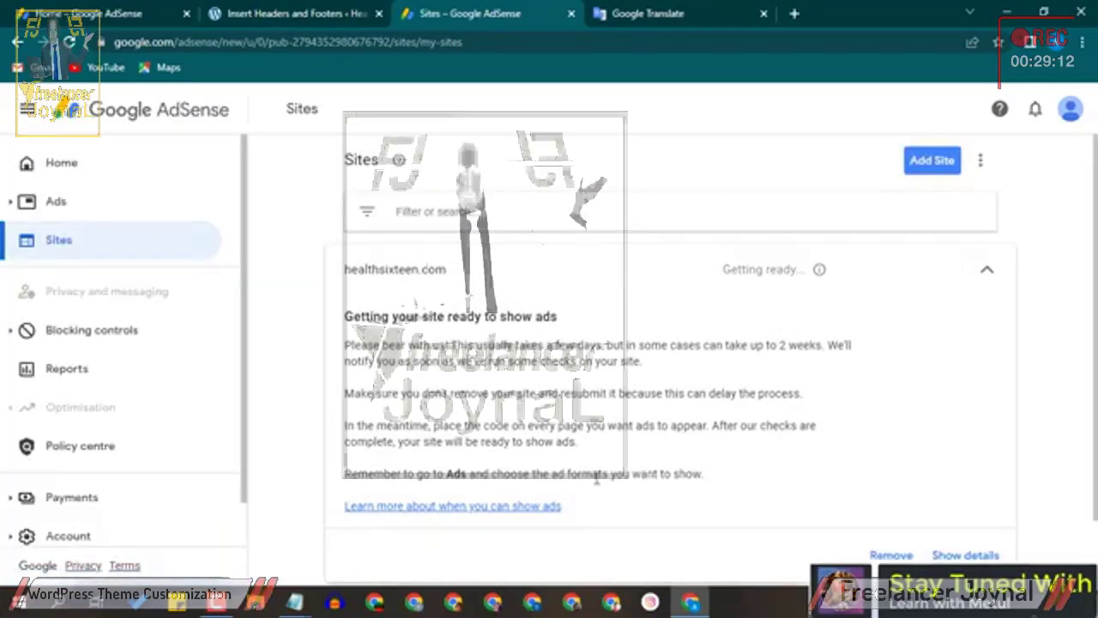
pyautogui.click(514, 310)
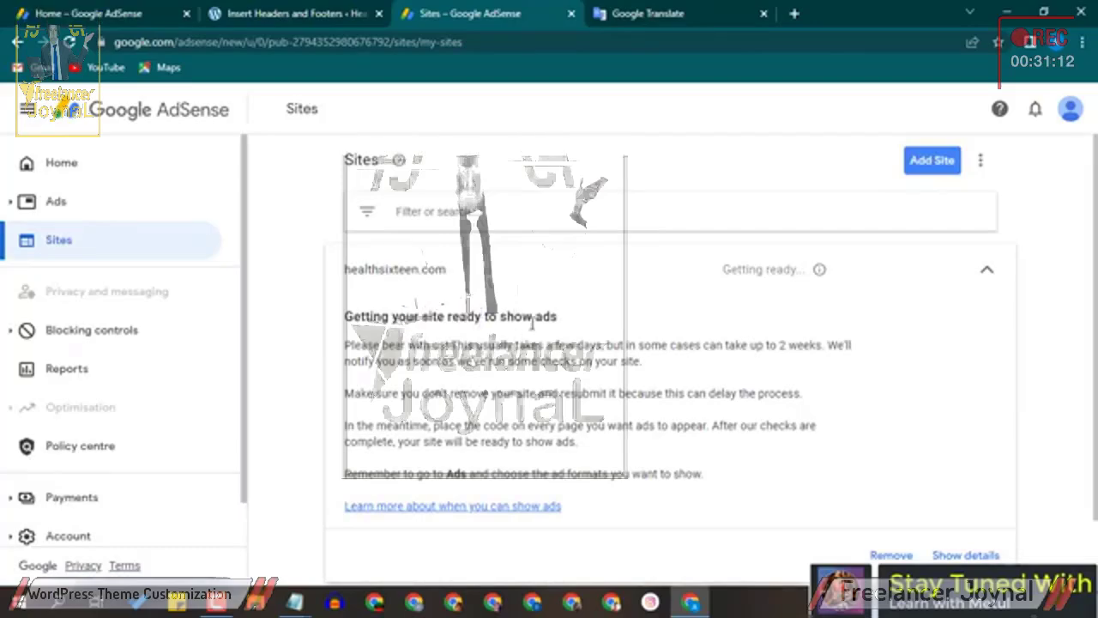
pyautogui.scroll(-2, 605, 331)
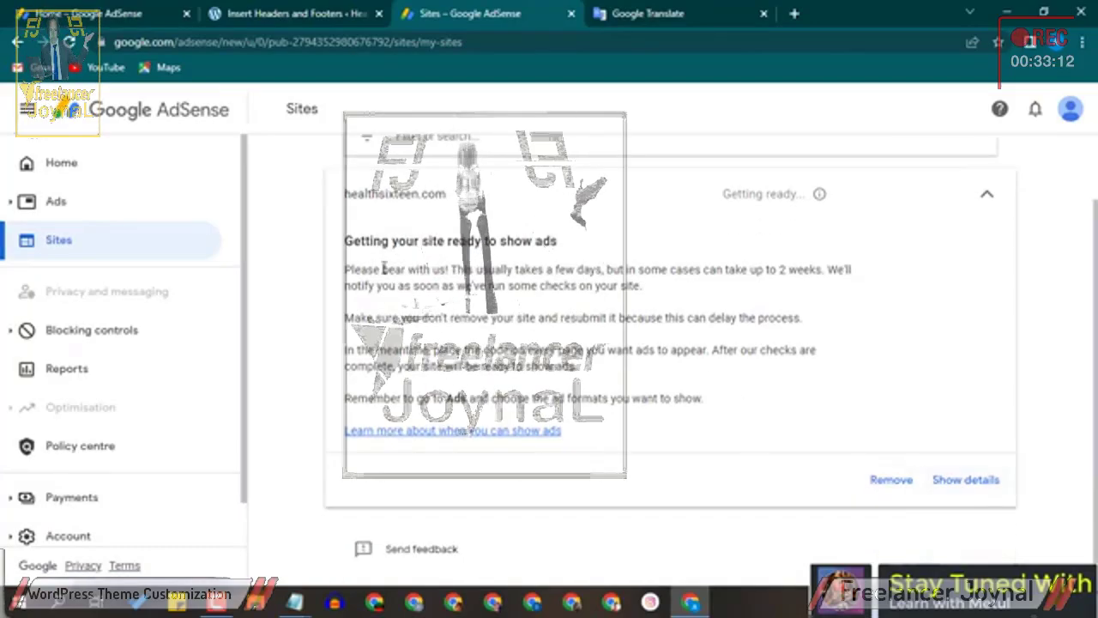
pyautogui.moveTo(412, 240); pyautogui.dragTo(583, 229)
pyautogui.moveTo(354, 270); pyautogui.dragTo(495, 268)
pyautogui.moveTo(584, 266); pyautogui.dragTo(895, 275)
pyautogui.click(814, 267)
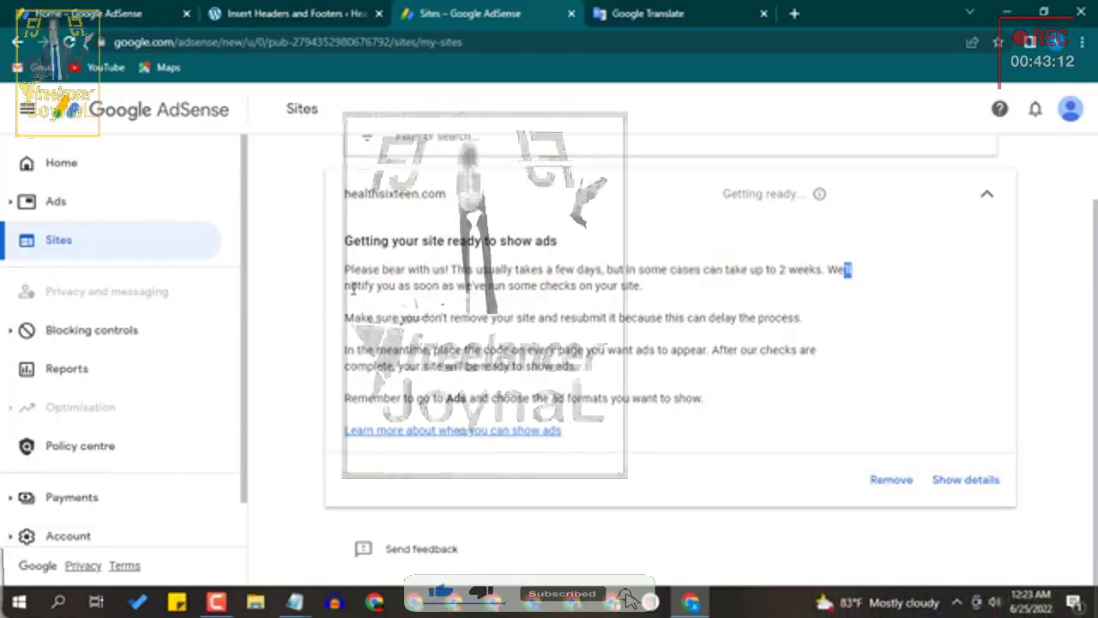
pyautogui.moveTo(513, 283); pyautogui.dragTo(639, 285)
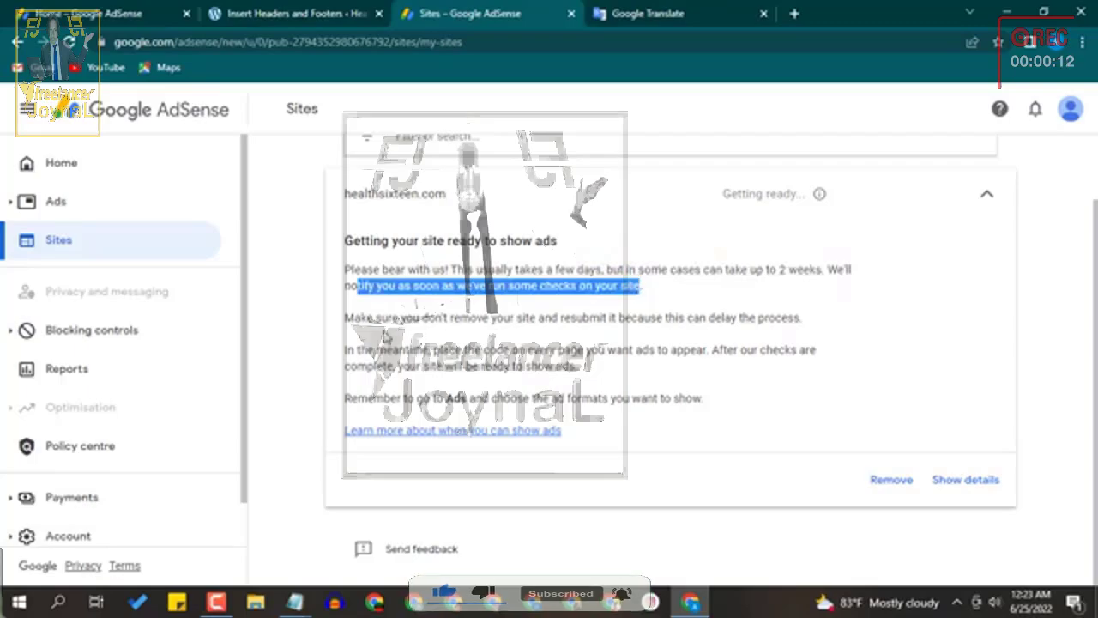
# - Read the rest of the healthsixteen.com notice about not resubmitting the site and placing the code on every page
pyautogui.moveTo(374, 317); pyautogui.dragTo(445, 317)
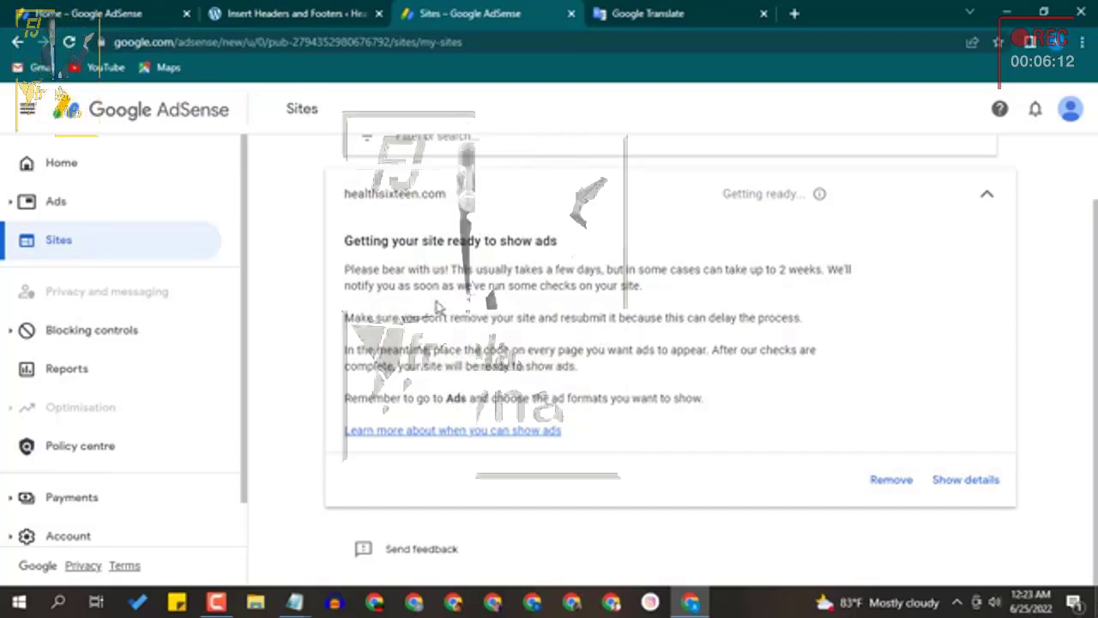
pyautogui.moveTo(441, 351); pyautogui.dragTo(345, 350)
pyautogui.moveTo(540, 349); pyautogui.dragTo(595, 350)
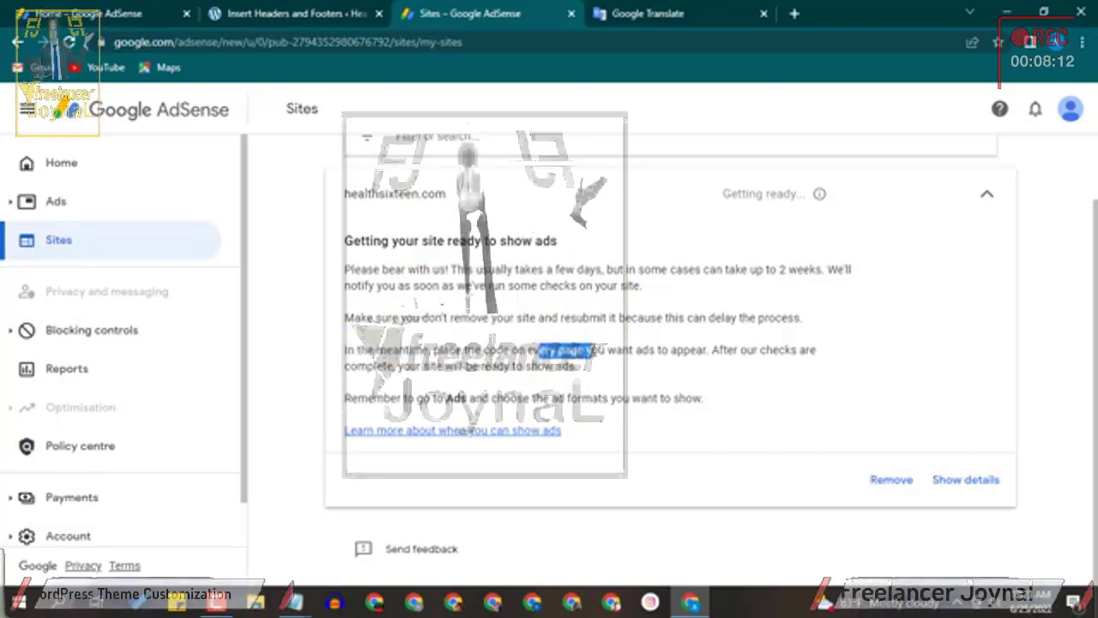
pyautogui.click(614, 348)
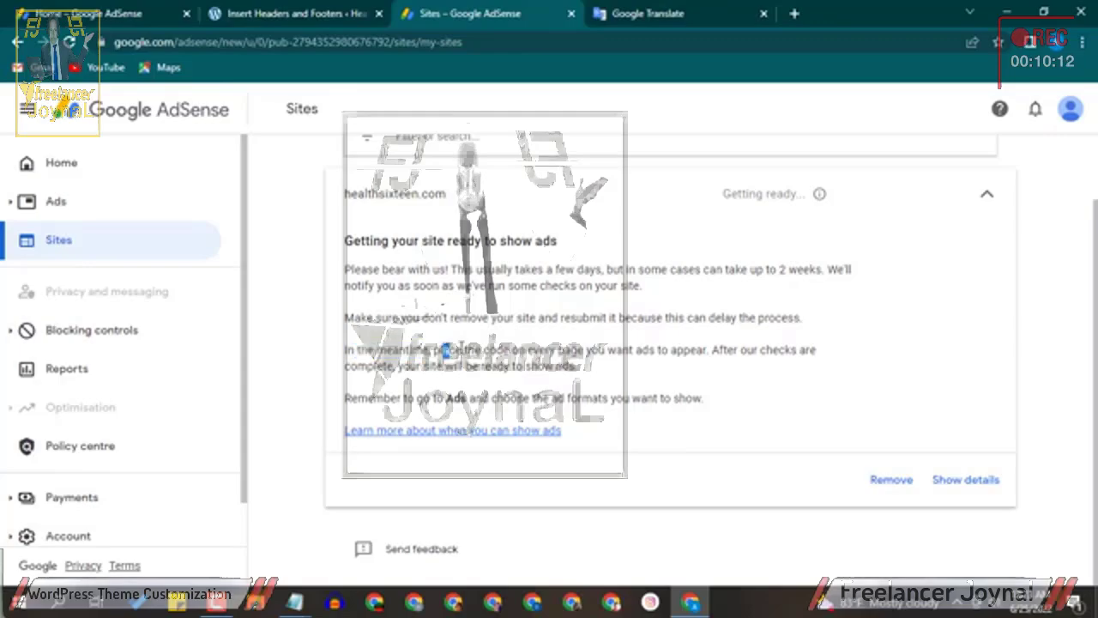
pyautogui.click(534, 350)
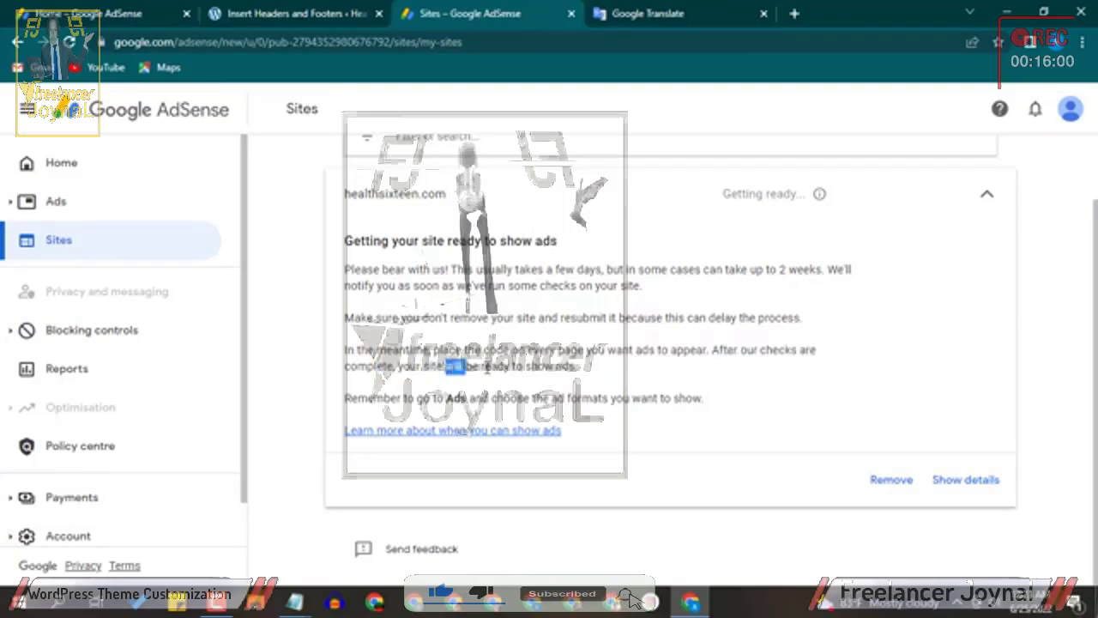
pyautogui.moveTo(464, 366); pyautogui.dragTo(556, 367)
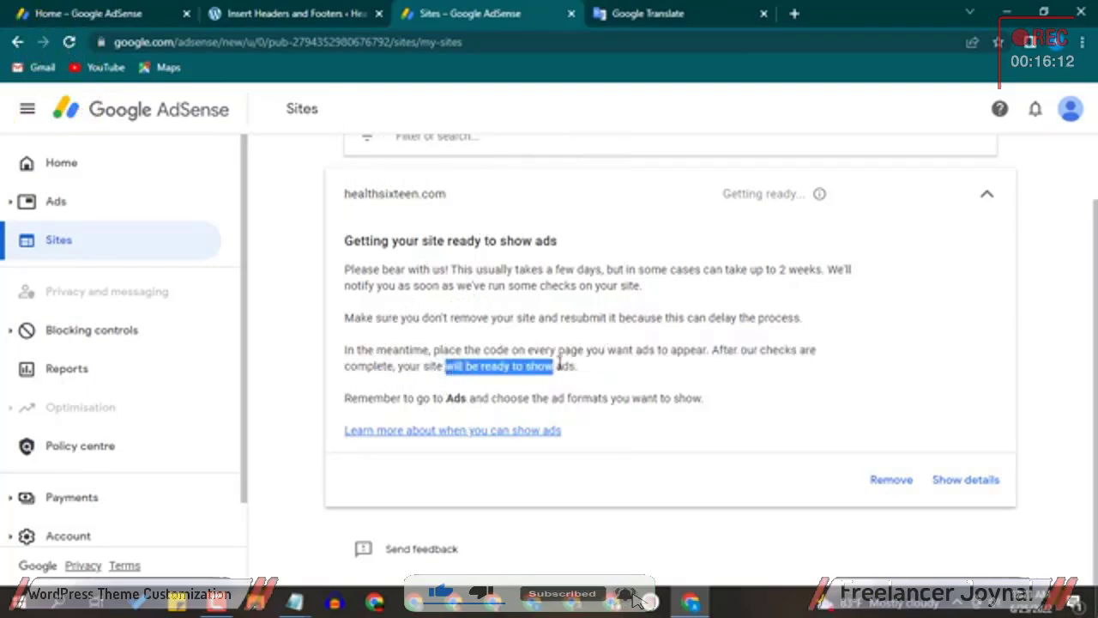
pyautogui.click(526, 380)
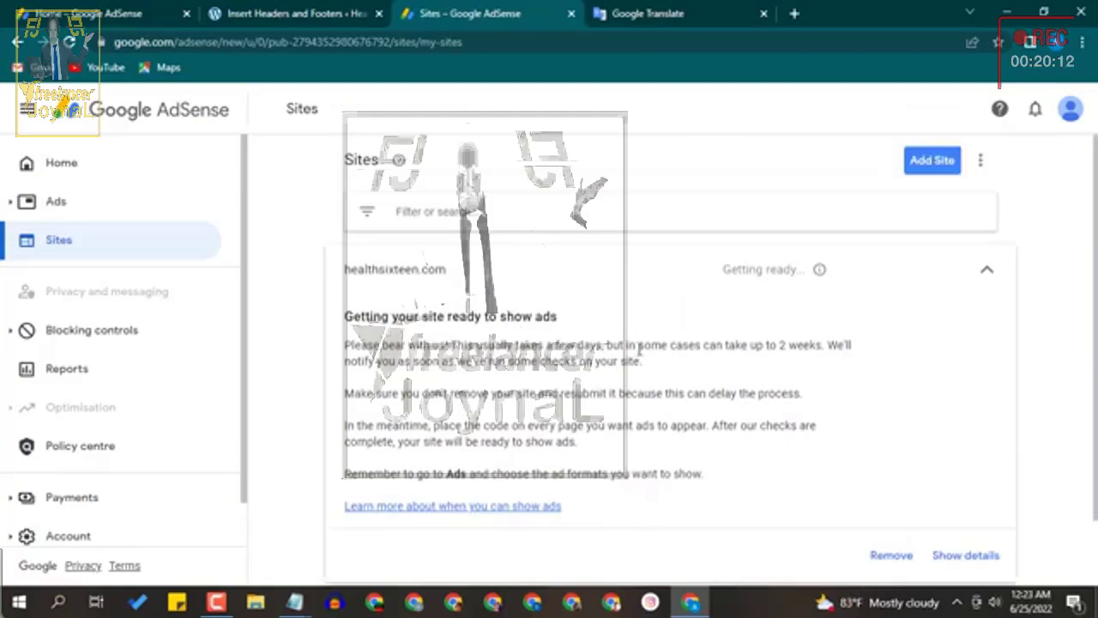
# - Switch to the WordPress Insert Headers and Footers settings and review the Google AdSense code in the header scripts
pyautogui.click(303, 6)
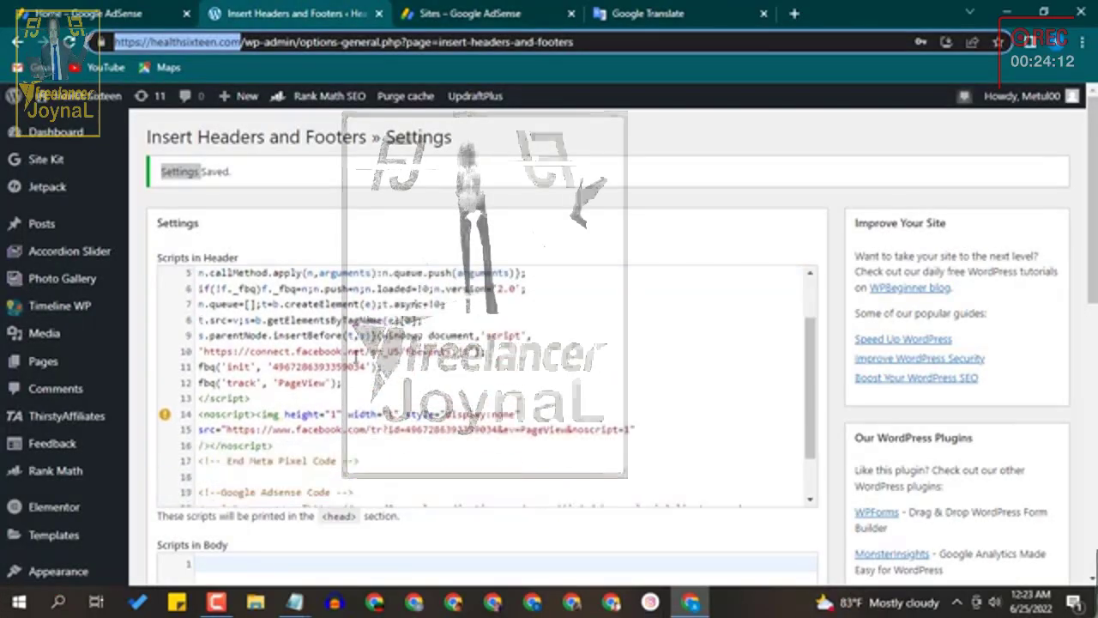
pyautogui.scroll(-1, 293, 398)
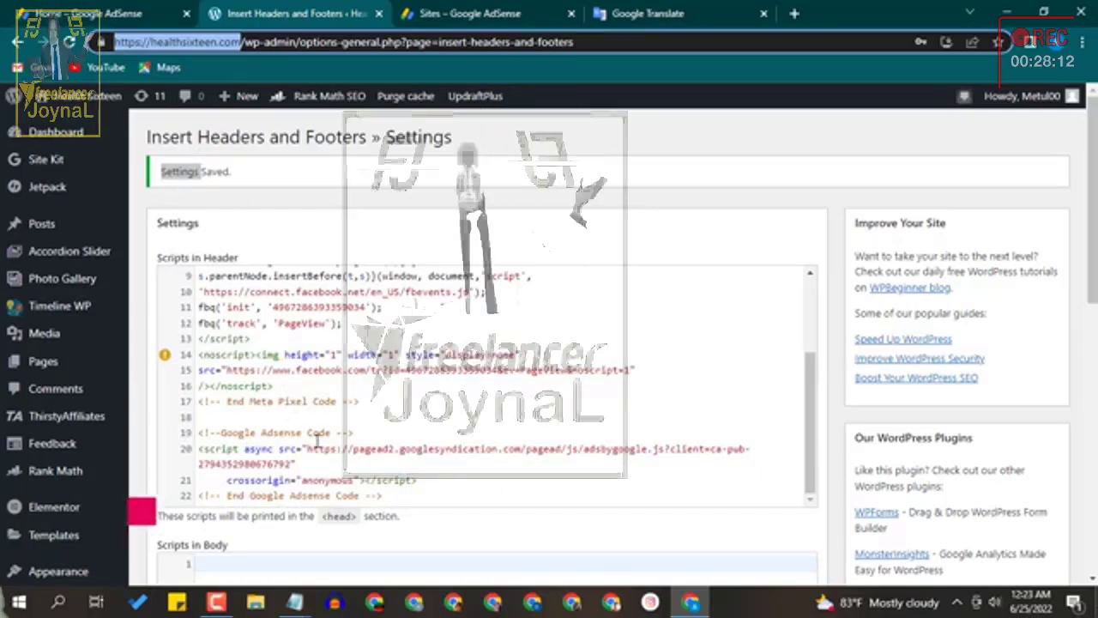
pyautogui.scroll(-2, 316, 440)
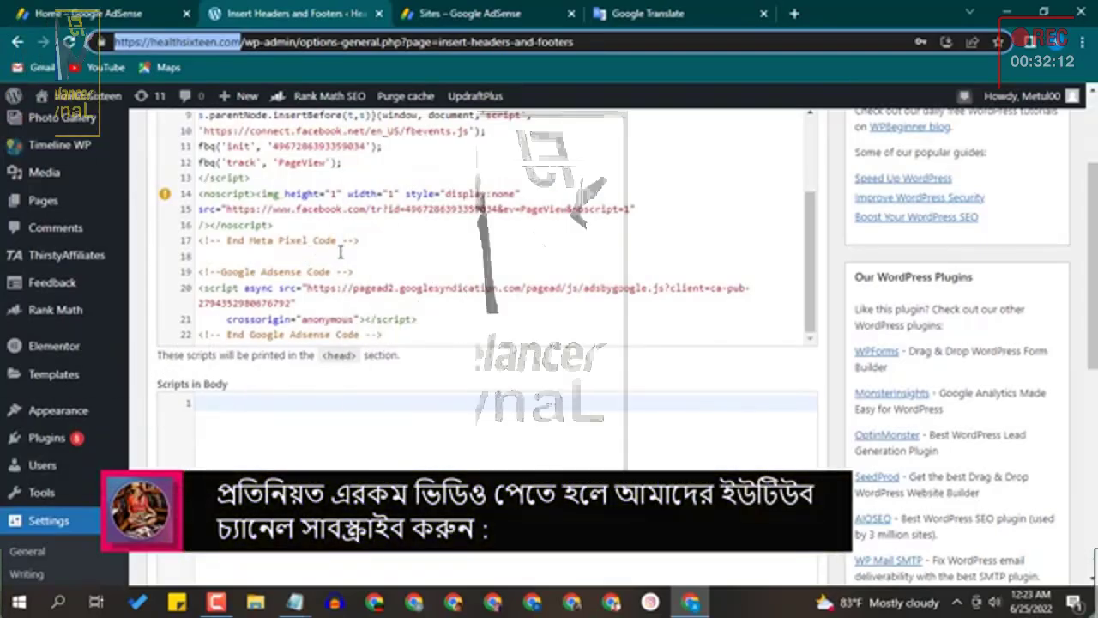
pyautogui.scroll(2, 306, 250)
pyautogui.scroll(4, 217, 203)
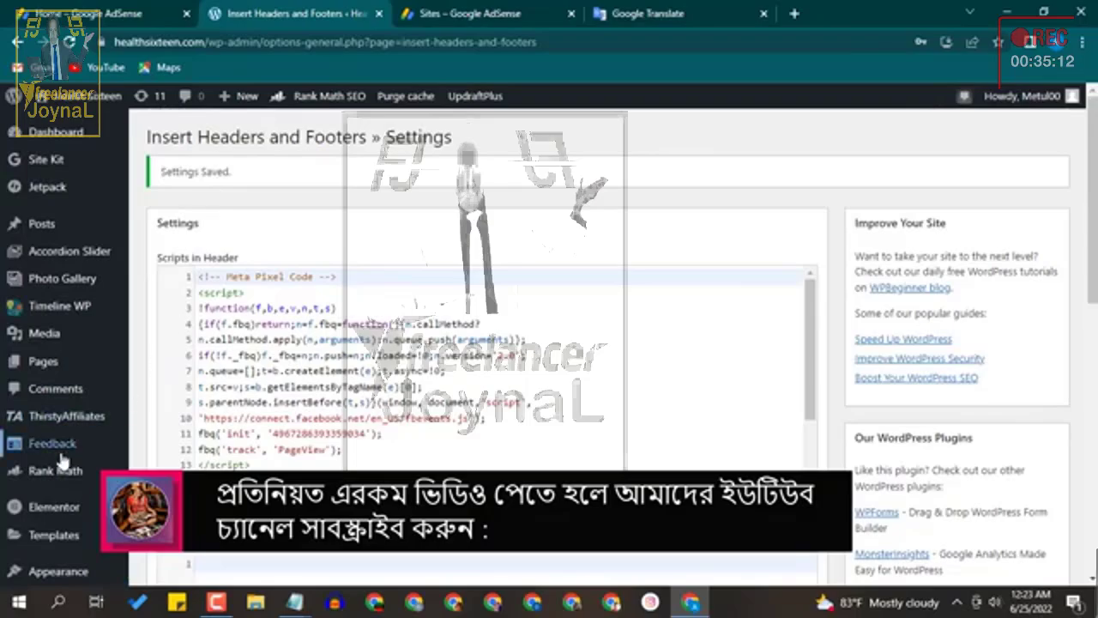
# - Look through the WordPress admin sections and open the list of installed themes
pyautogui.scroll(-5, 77, 450)
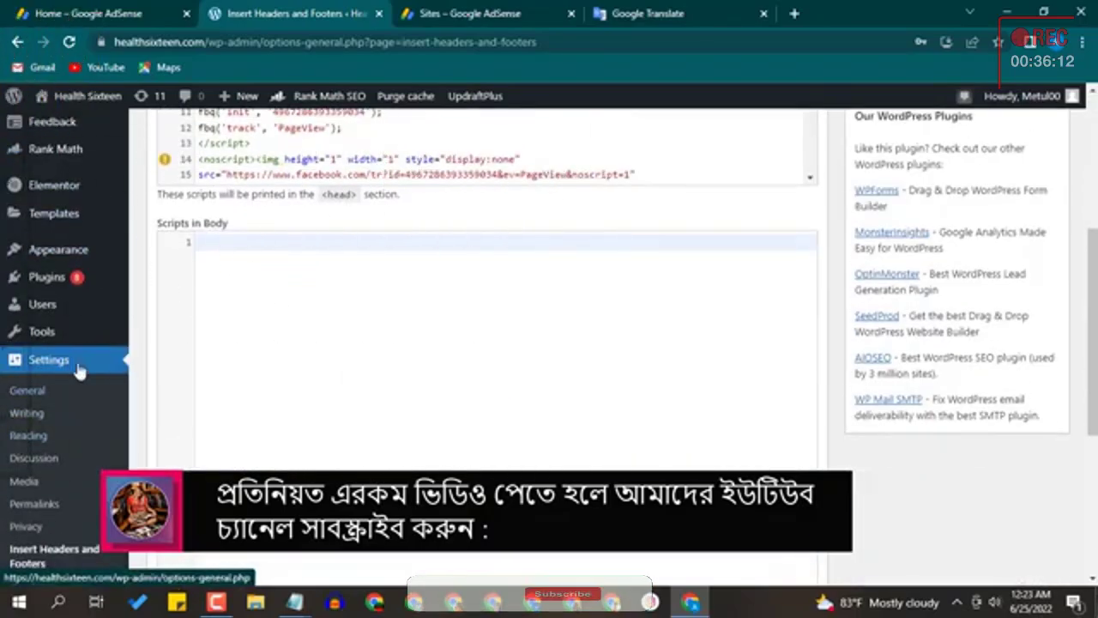
pyautogui.scroll(-4, 69, 506)
pyautogui.scroll(-1, 72, 448)
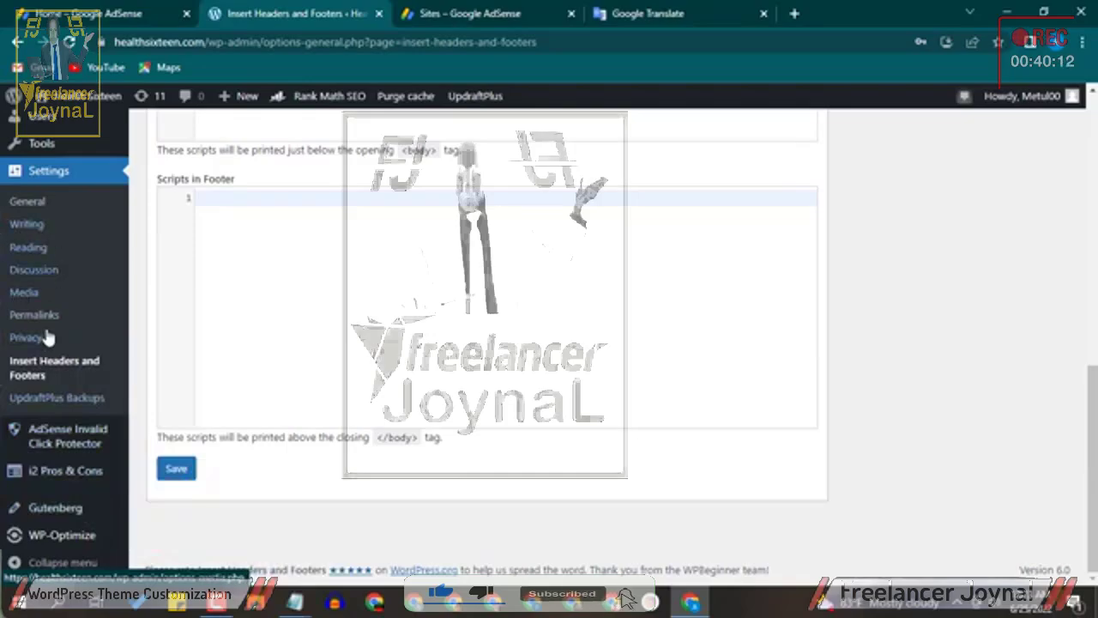
pyautogui.scroll(3, 74, 326)
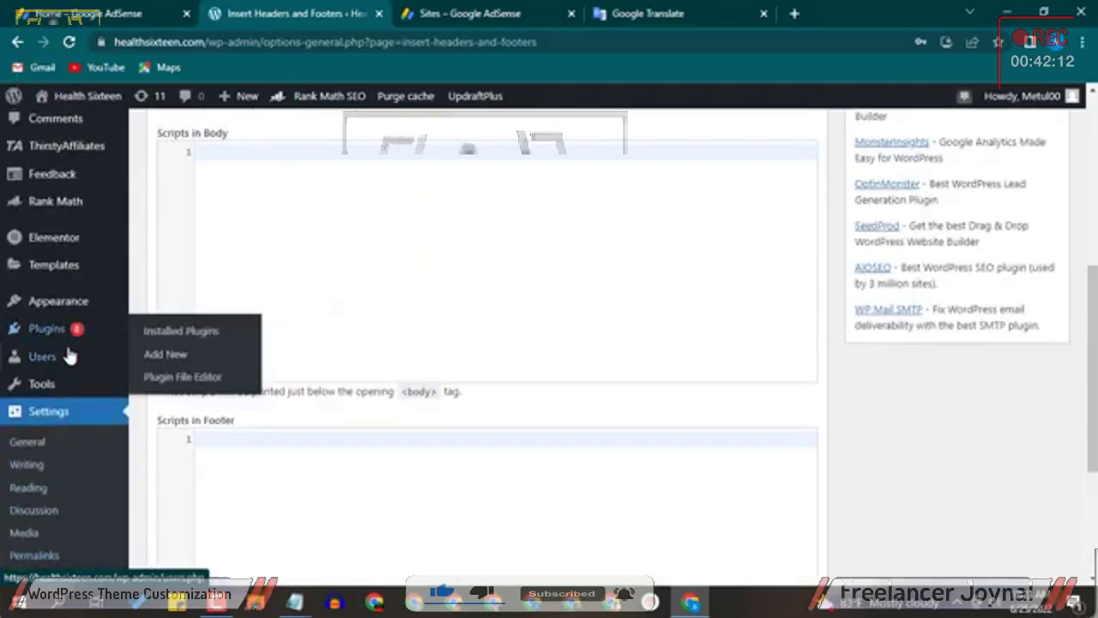
pyautogui.scroll(-2, 51, 335)
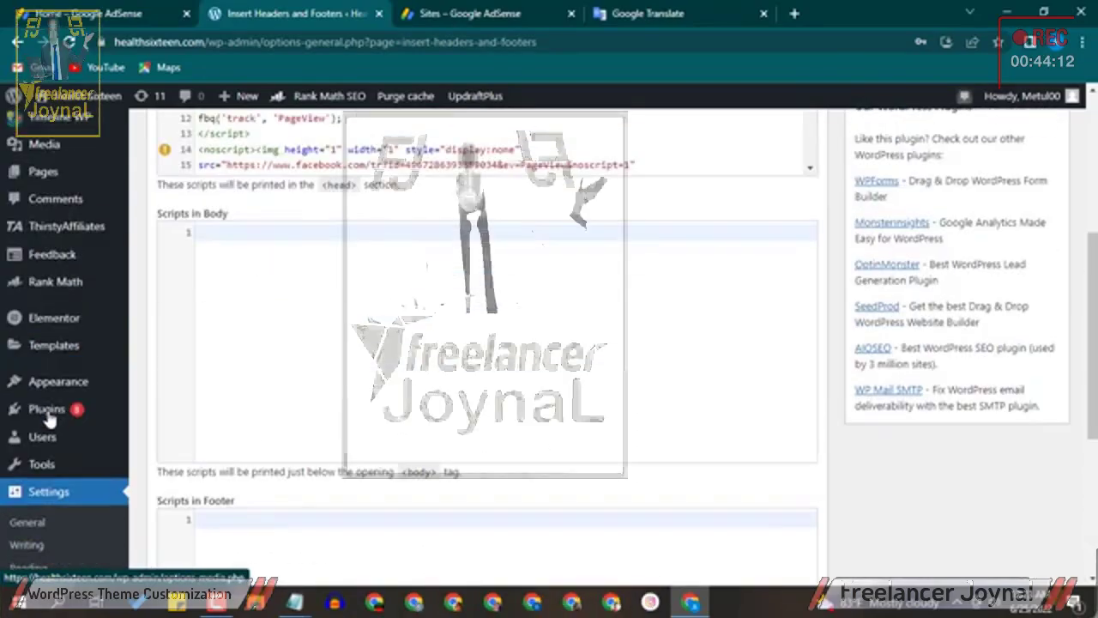
pyautogui.moveTo(60, 390)
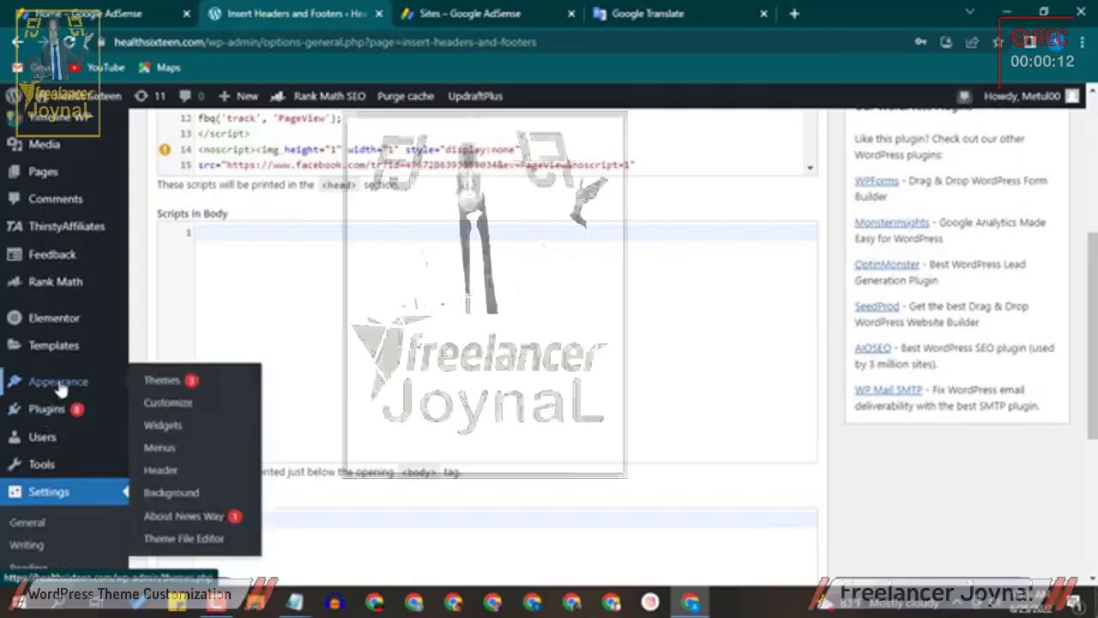
pyautogui.click(163, 380)
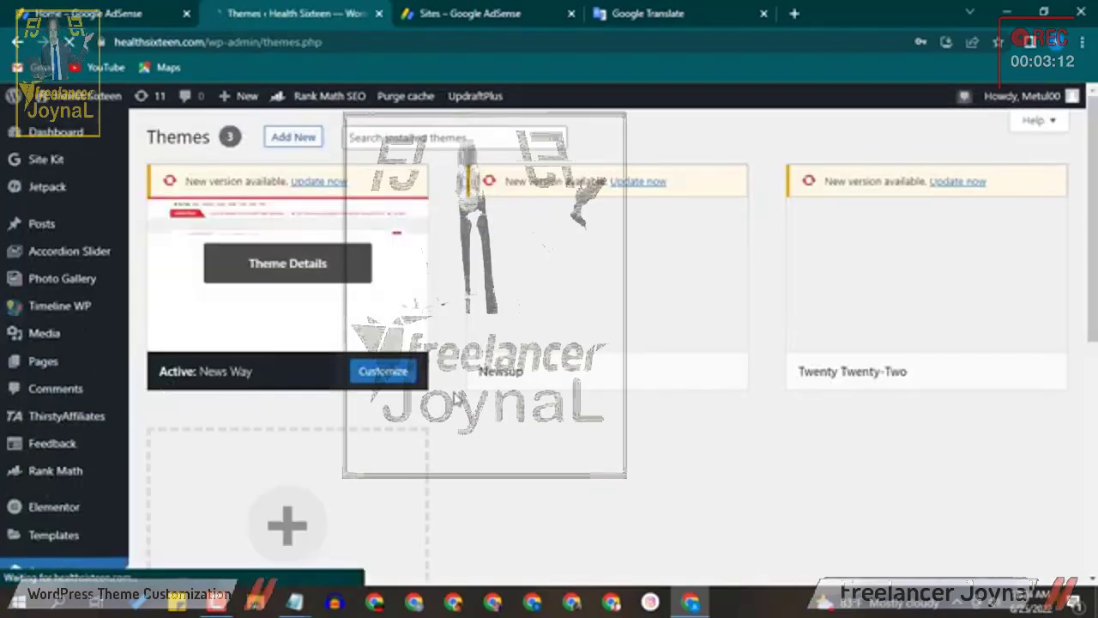
# - Open the active News Way theme in the customizer, look through its sections, and close the customizer
pyautogui.click(307, 225)
pyautogui.scroll(-1, 639, 432)
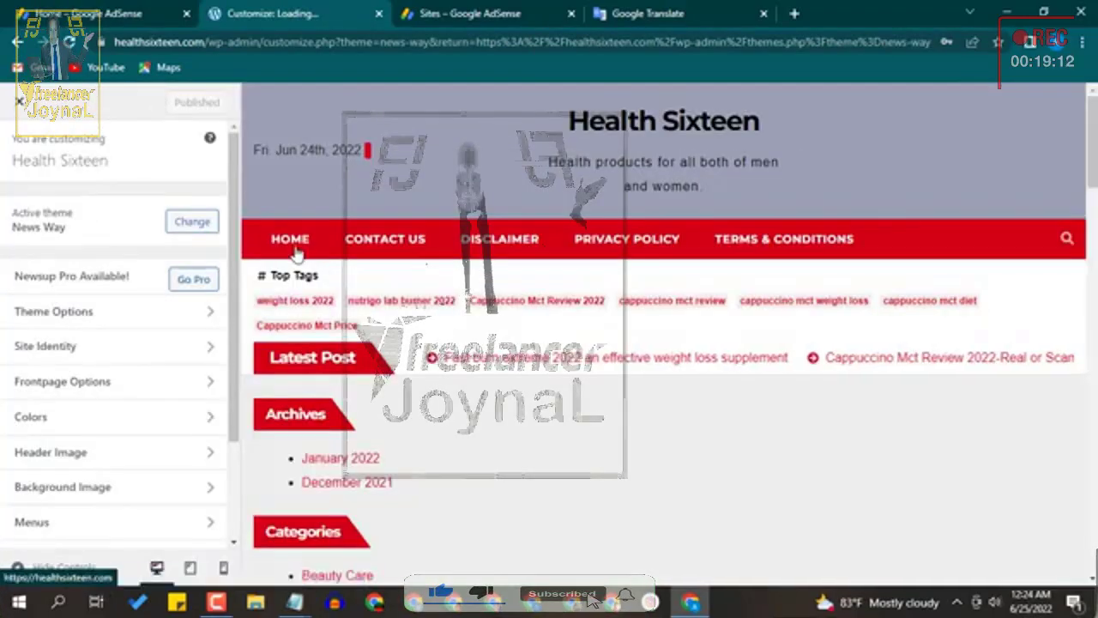
pyautogui.scroll(-2, 25, 466)
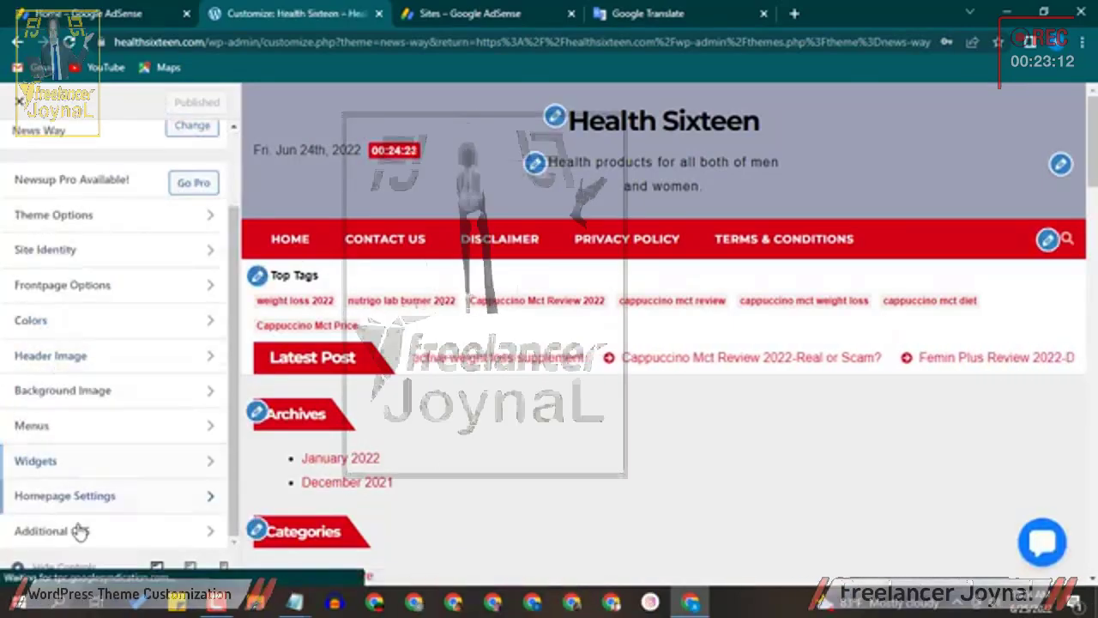
pyautogui.scroll(2, 105, 409)
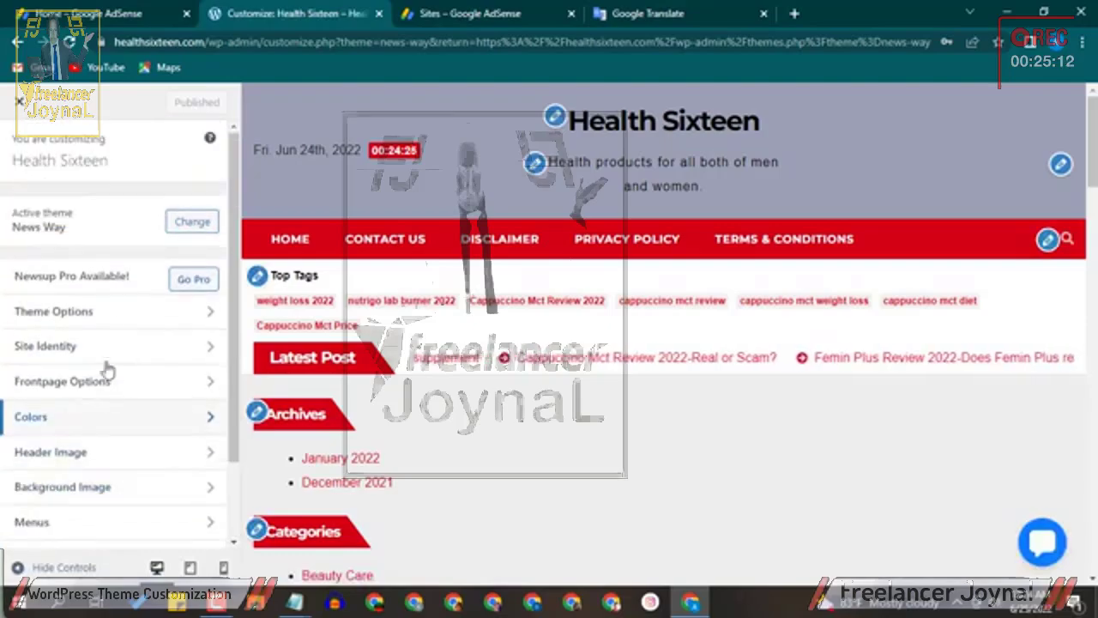
pyautogui.click(22, 104)
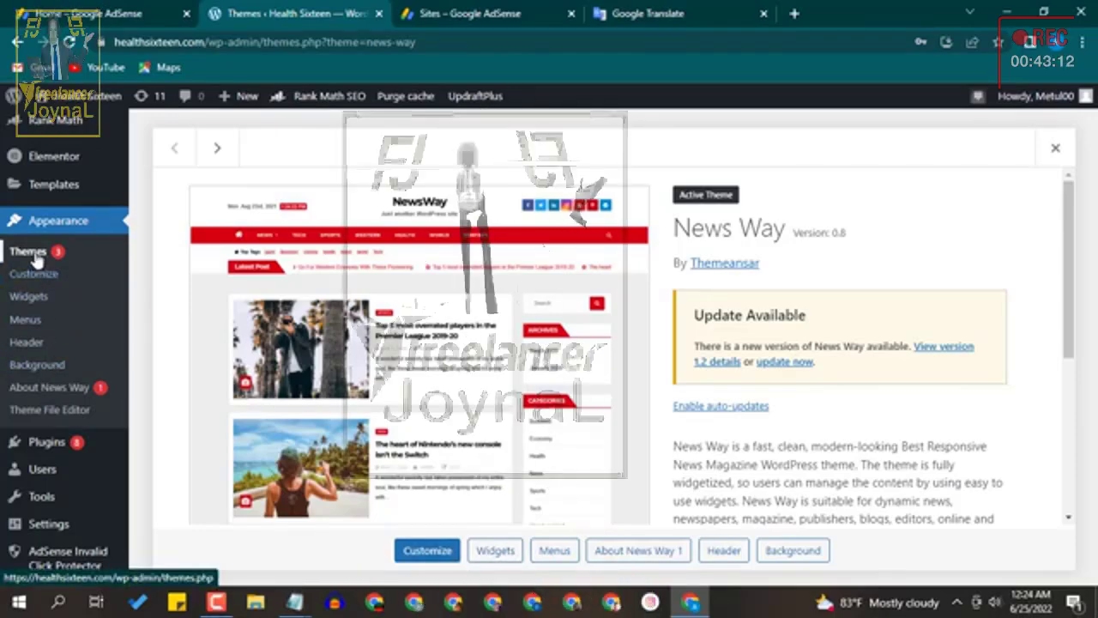
# - Open the Theme File Editor and look through the News Way theme's style.css file
pyautogui.click(67, 414)
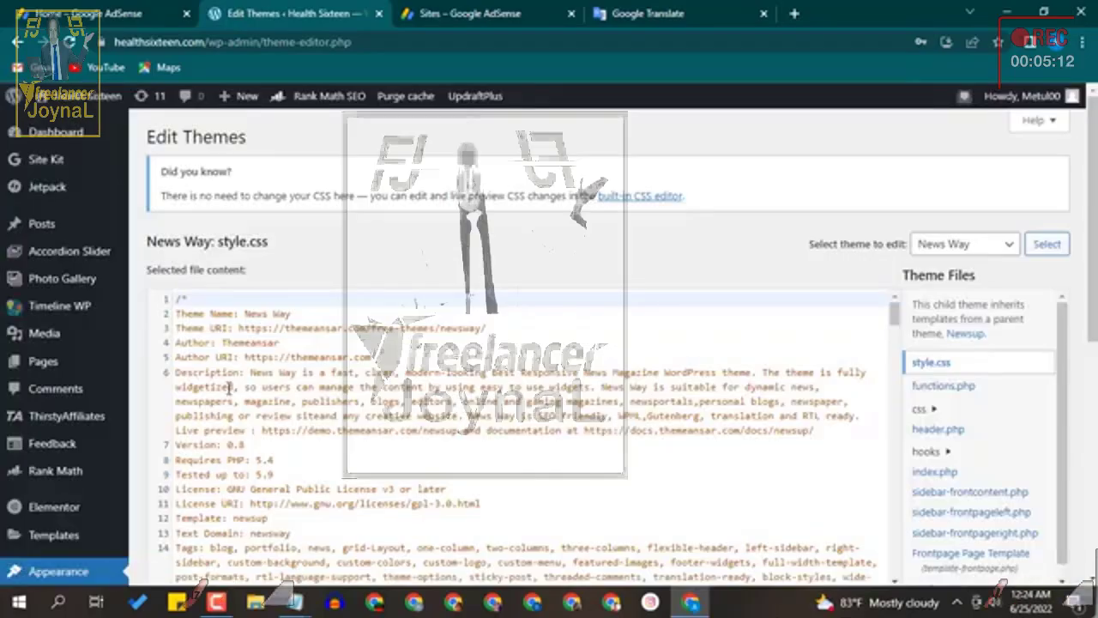
pyautogui.scroll(-4, 230, 463)
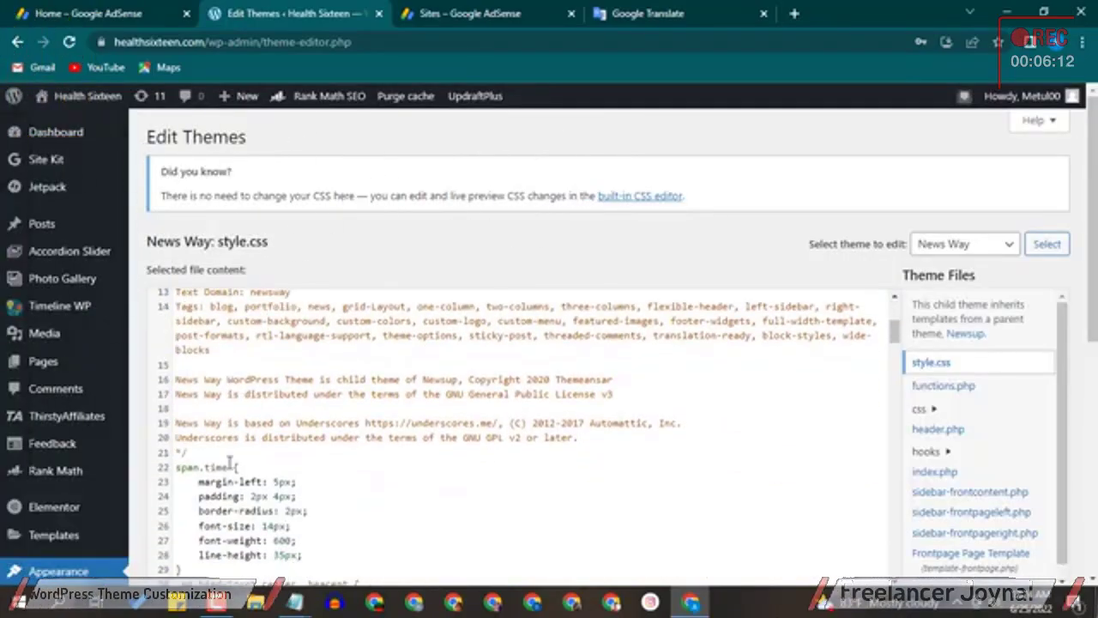
pyautogui.scroll(4, 228, 403)
pyautogui.scroll(-15, 232, 403)
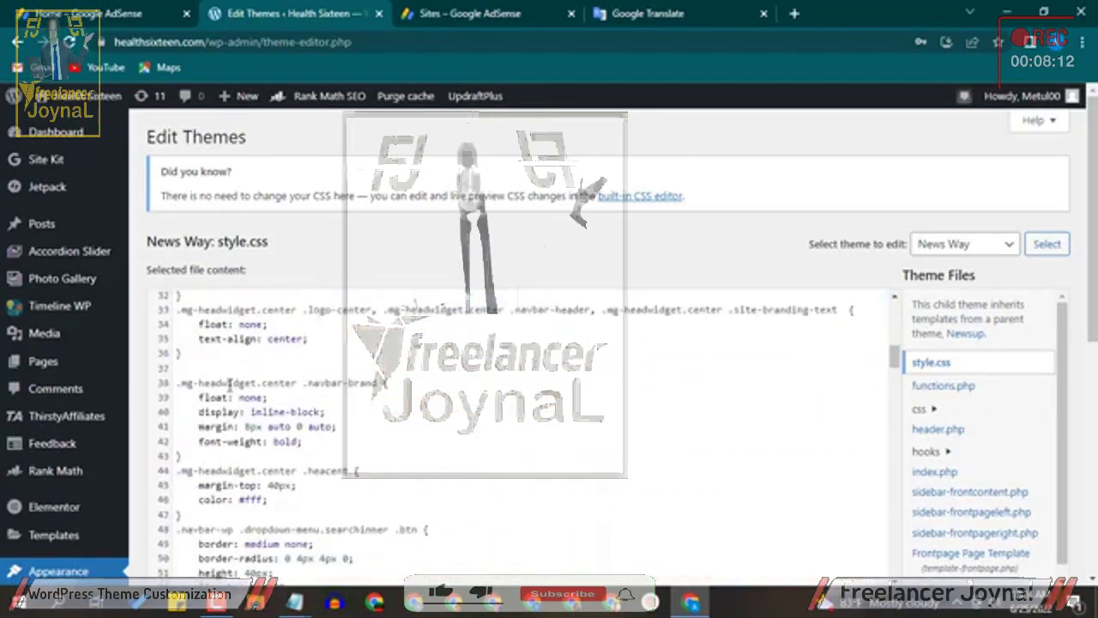
pyautogui.scroll(-1, 236, 403)
pyautogui.scroll(5, 386, 377)
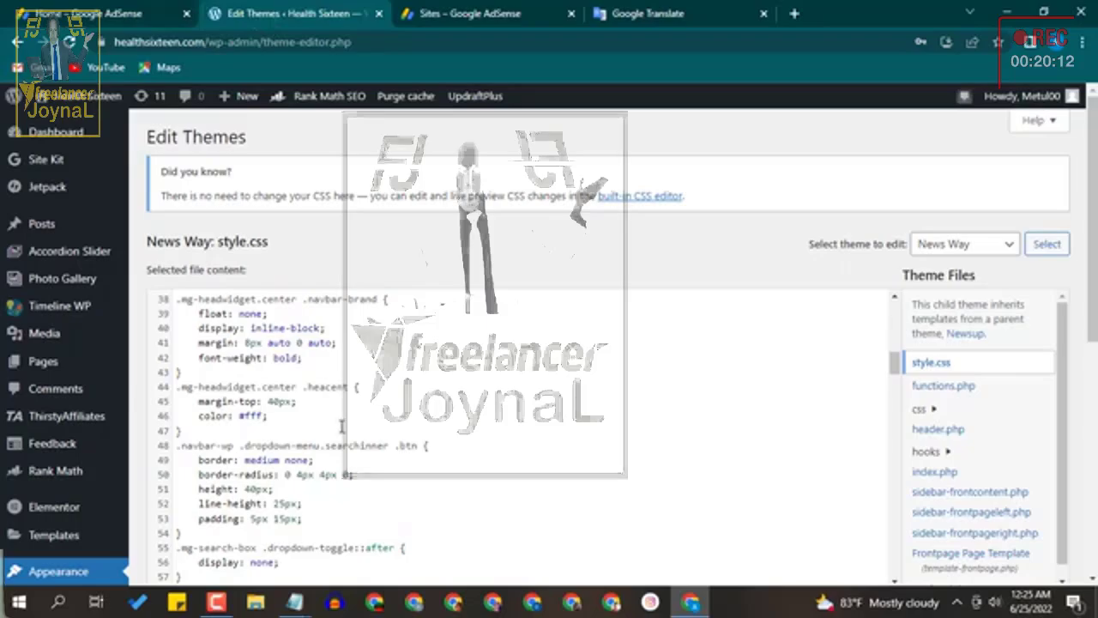
pyautogui.click(341, 427)
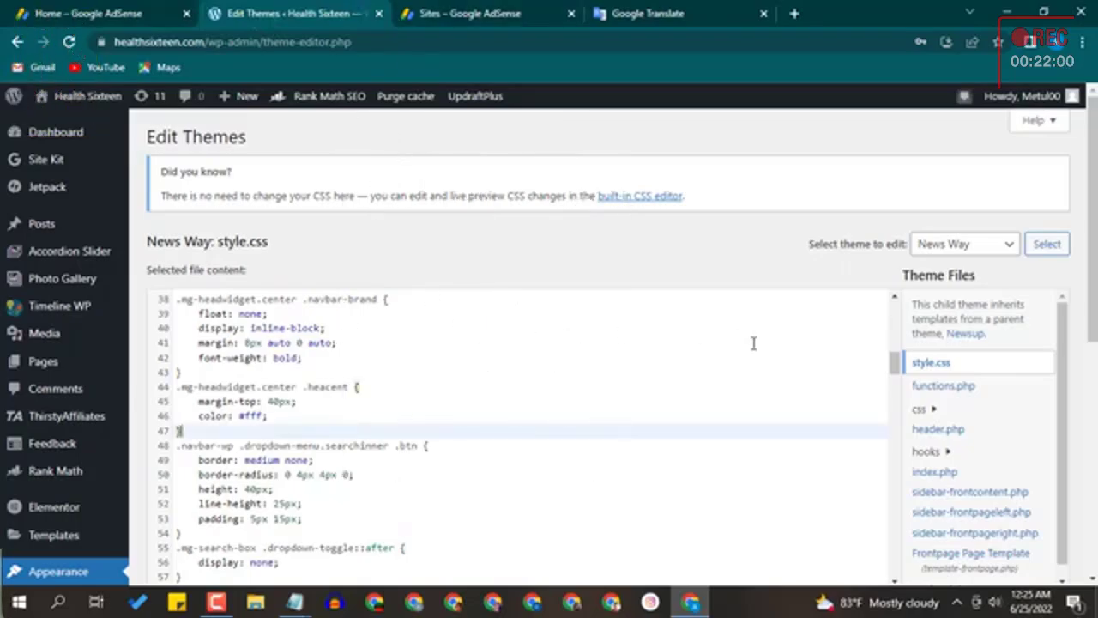
pyautogui.scroll(10, 559, 395)
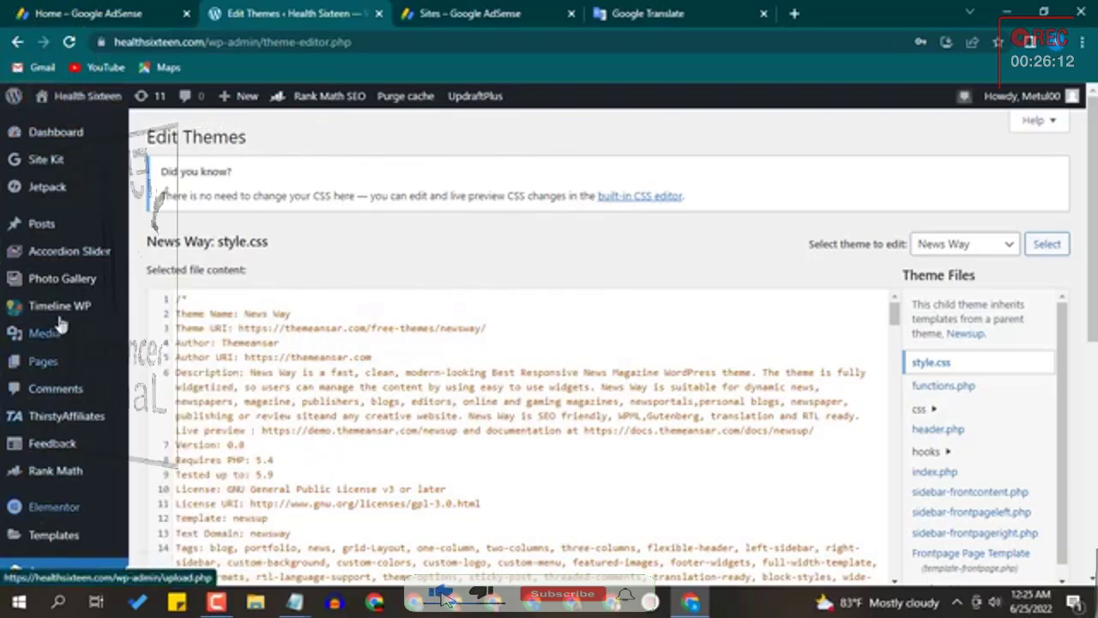
# - Reopen the Insert Headers and Footers settings and check the Google AdSense code at the end of the header scripts
pyautogui.scroll(-1, 68, 366)
pyautogui.scroll(-2, 68, 365)
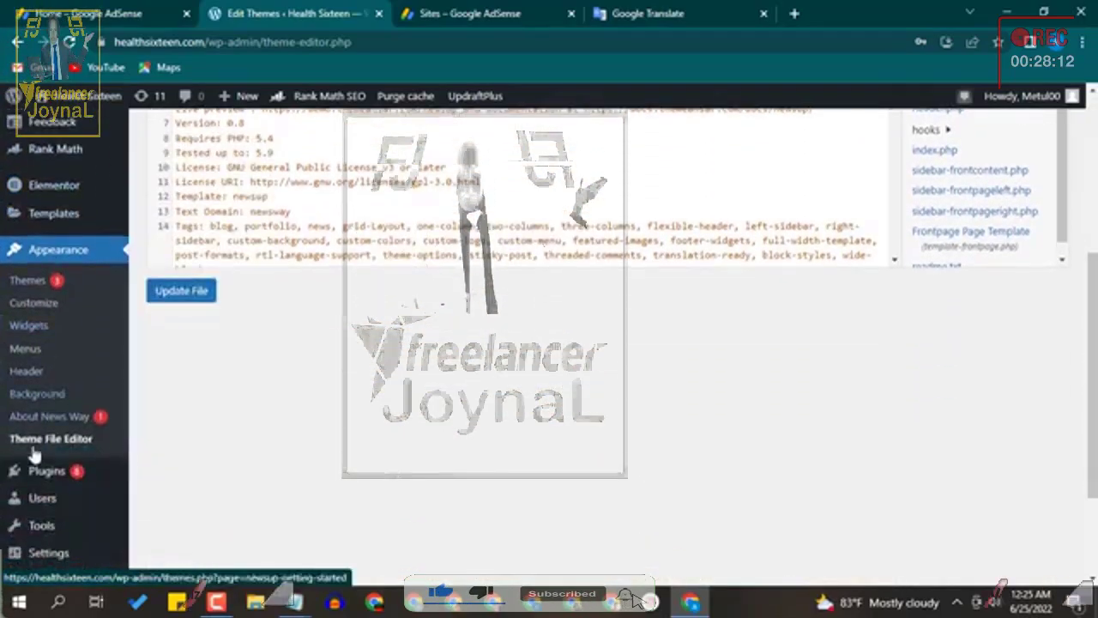
pyautogui.moveTo(31, 557)
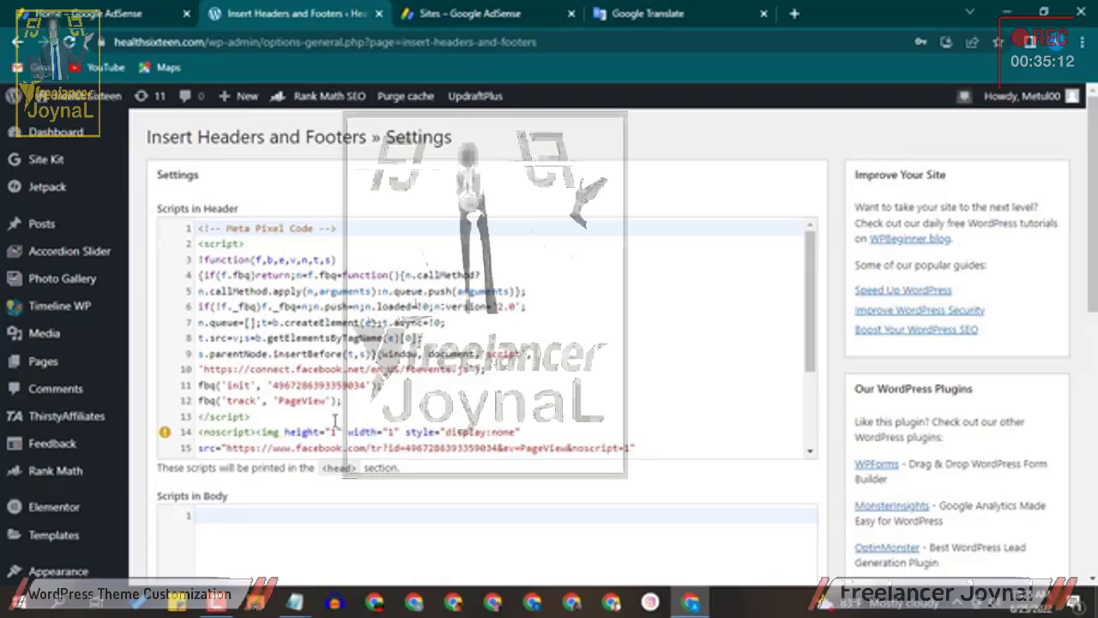
pyautogui.scroll(-3, 334, 421)
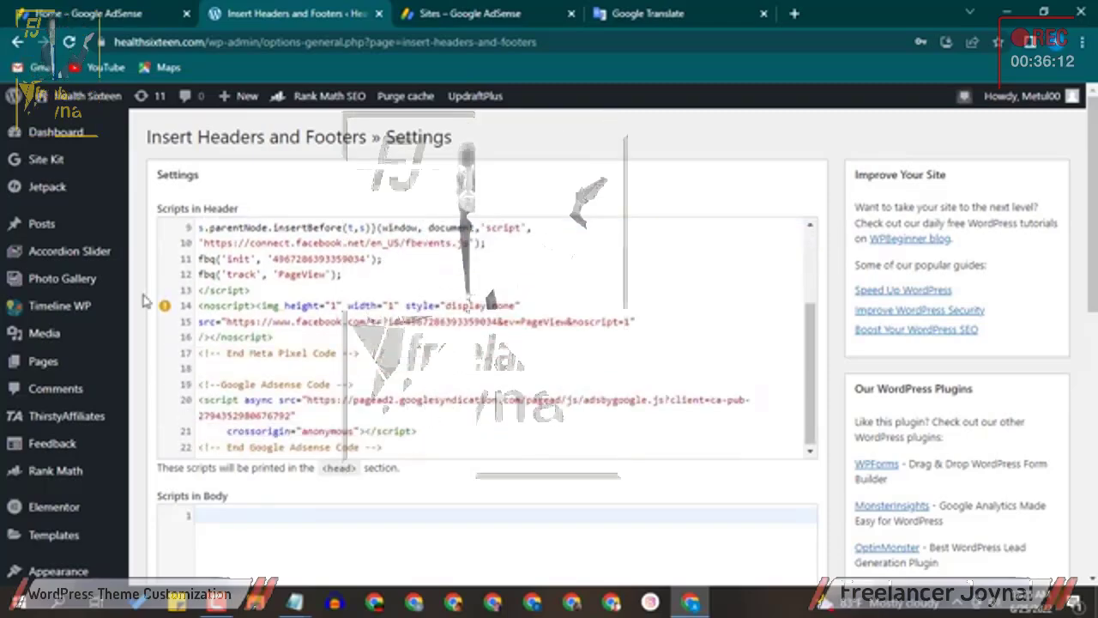
pyautogui.moveTo(165, 309)
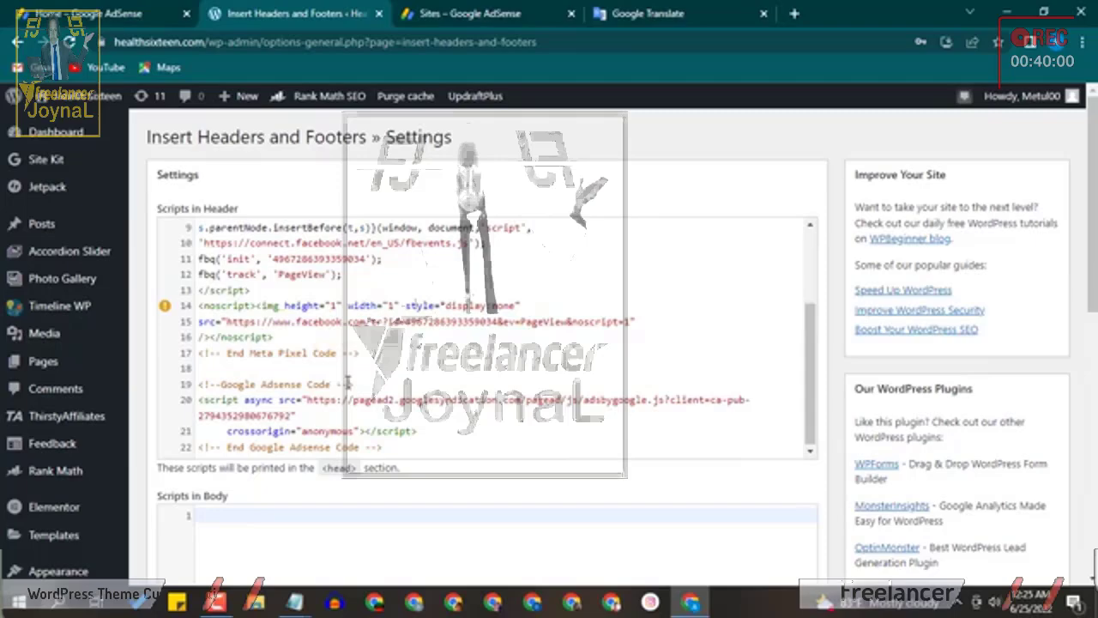
pyautogui.scroll(-2, 288, 343)
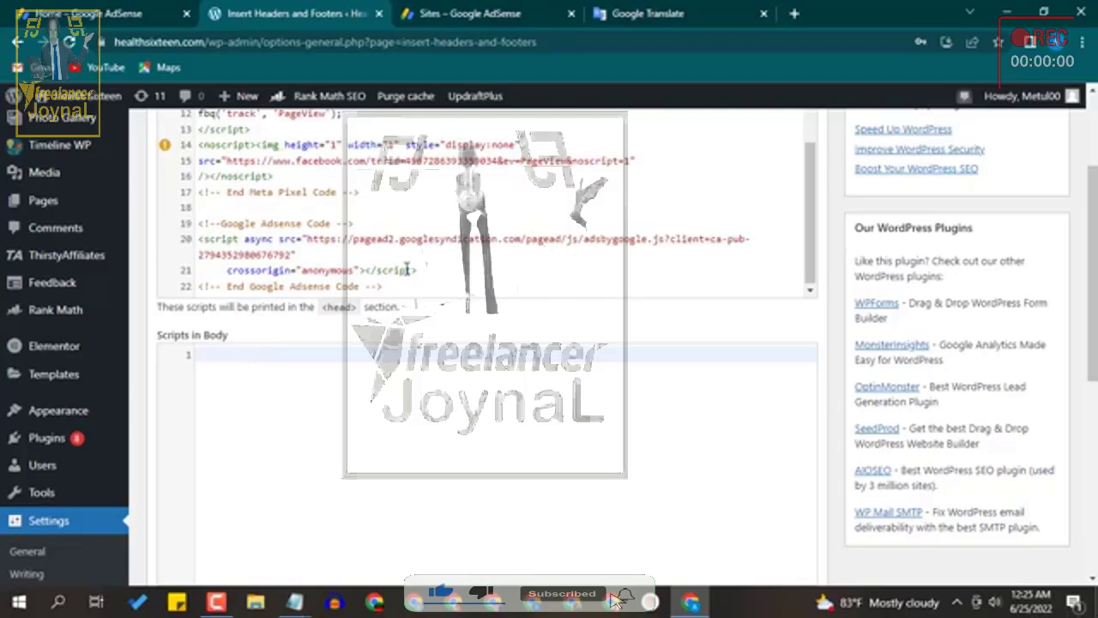
# - Save the Insert Headers and Footers settings again with the Google AdSense code in the header scripts
pyautogui.click(420, 284)
pyautogui.press('Return')
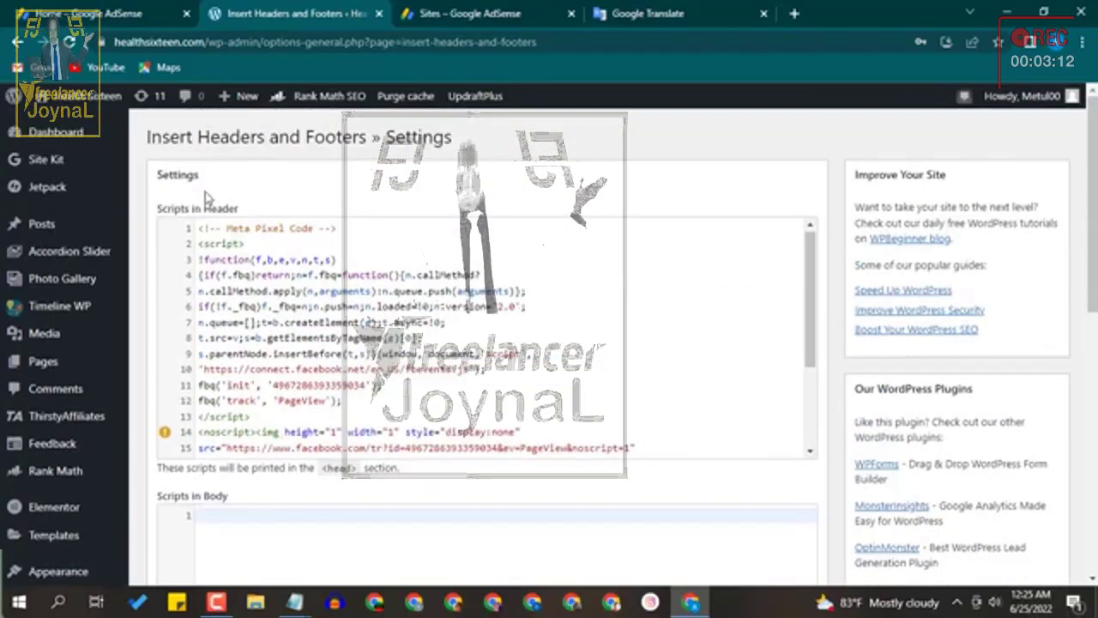
pyautogui.scroll(-10, 307, 215)
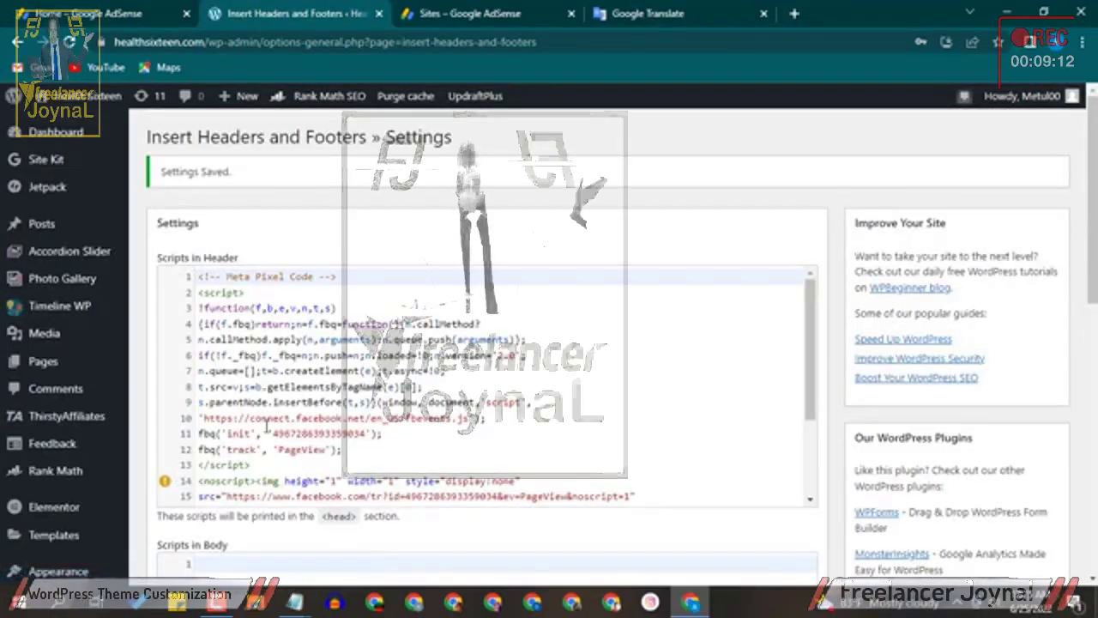
# - Return to the AdSense Sites page and check how long the notice says the site review can take
pyautogui.click(464, 17)
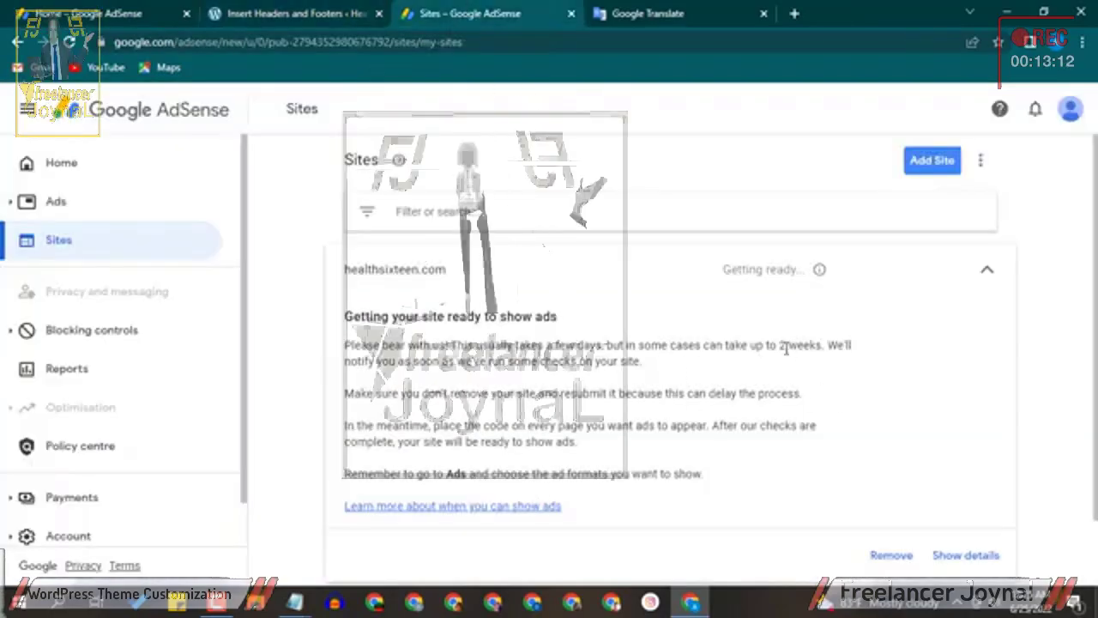
pyautogui.click(333, 592)
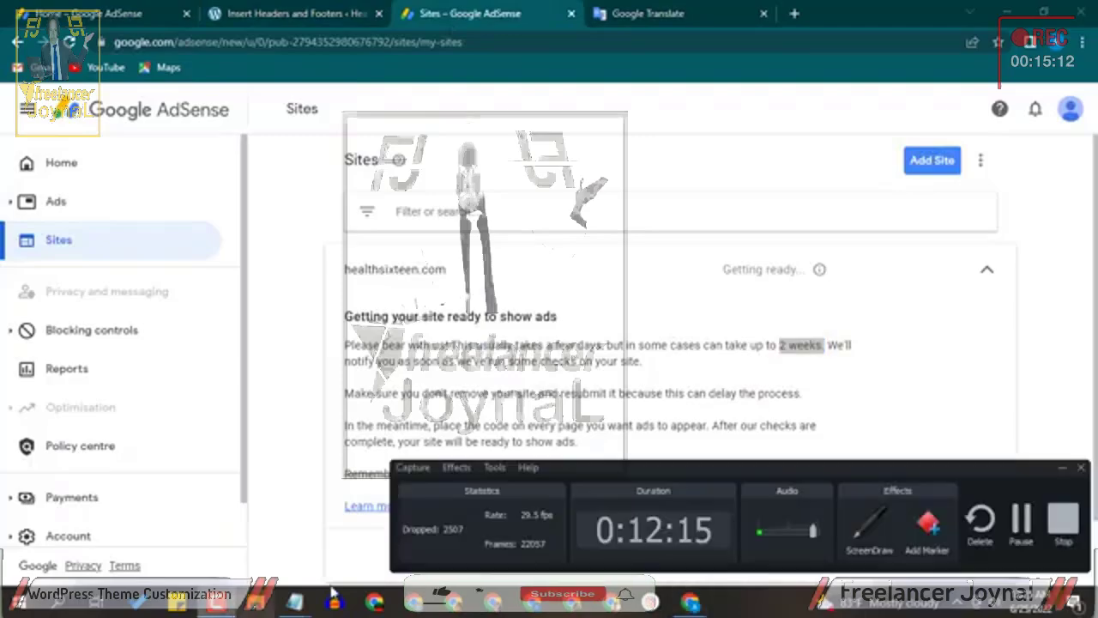
# - Close the Google Translate tab and expand the healthsixteen.com entry in the AdSense site list to reread its review notice
pyautogui.click(1061, 470)
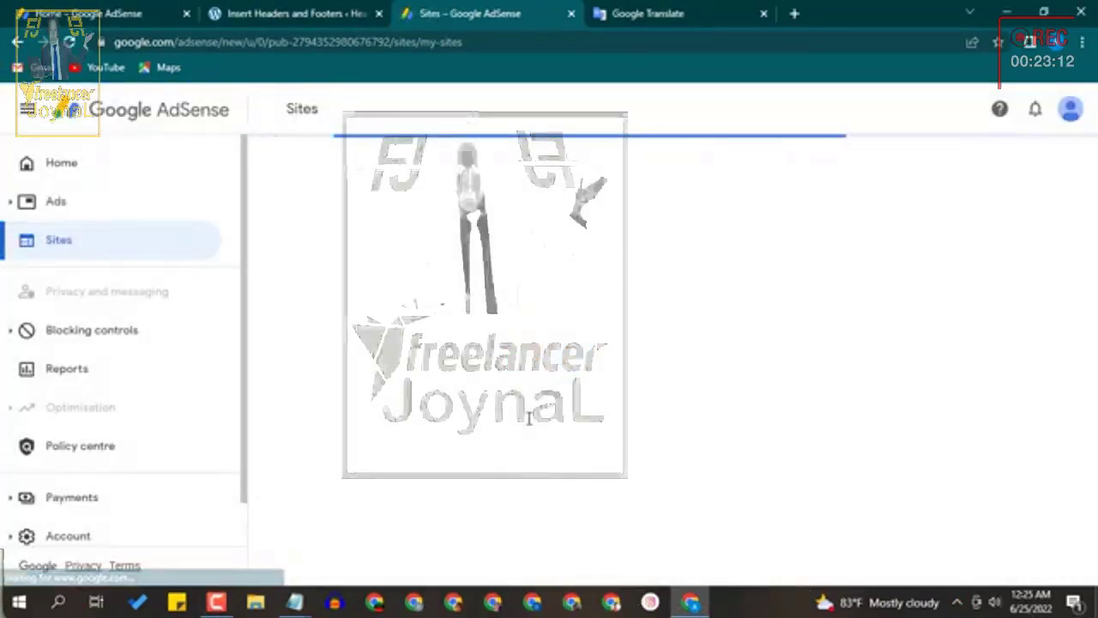
pyautogui.click(763, 13)
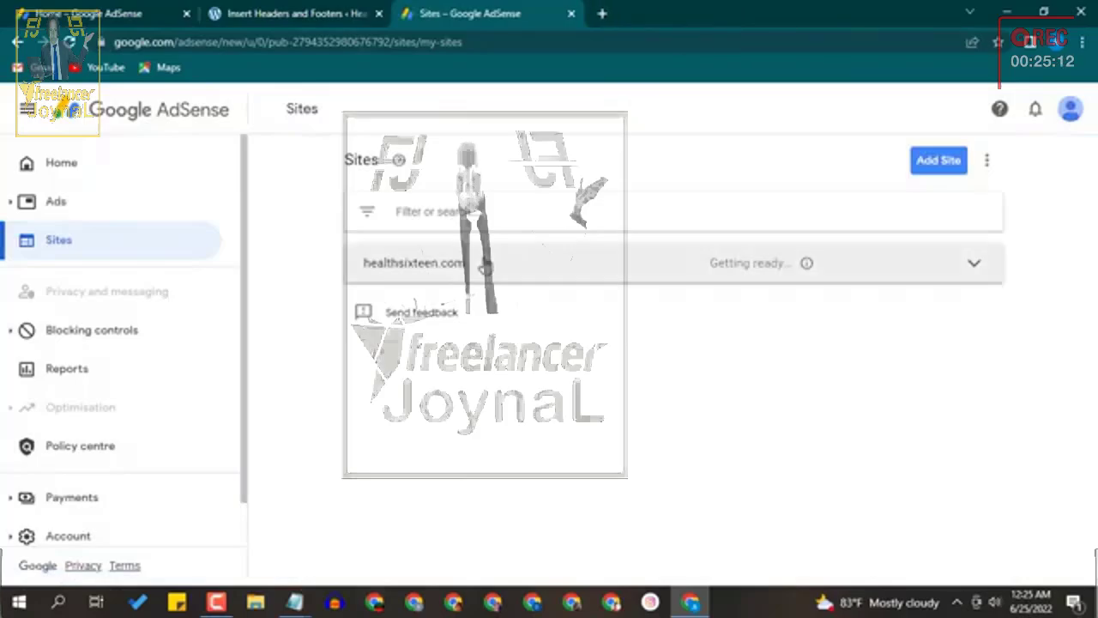
pyautogui.click(808, 265)
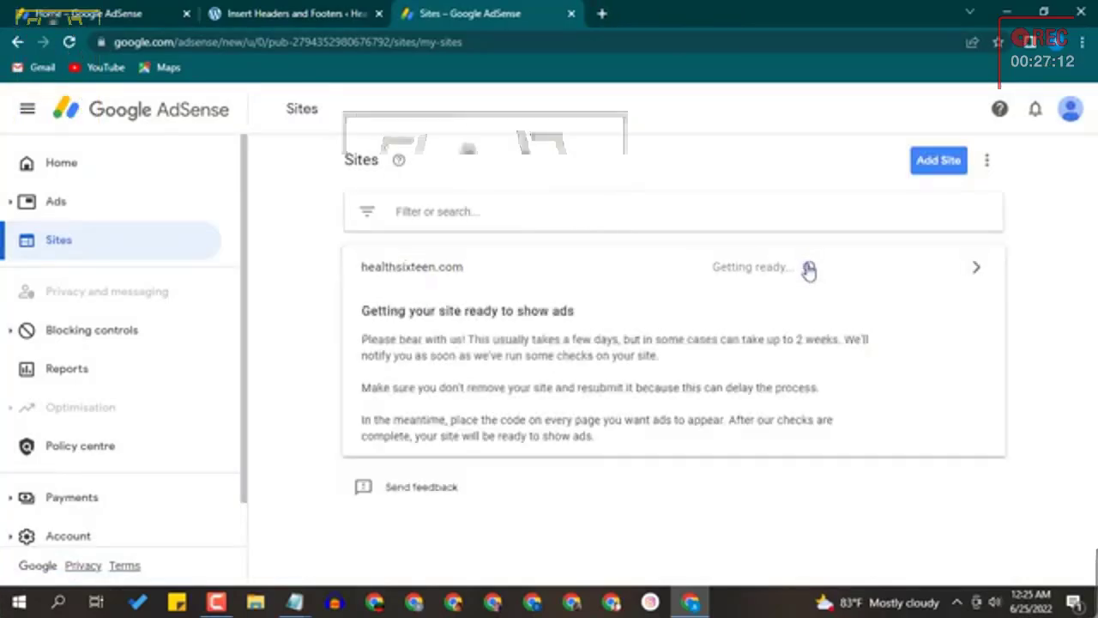
pyautogui.moveTo(490, 362); pyautogui.dragTo(509, 418)
pyautogui.click(567, 455)
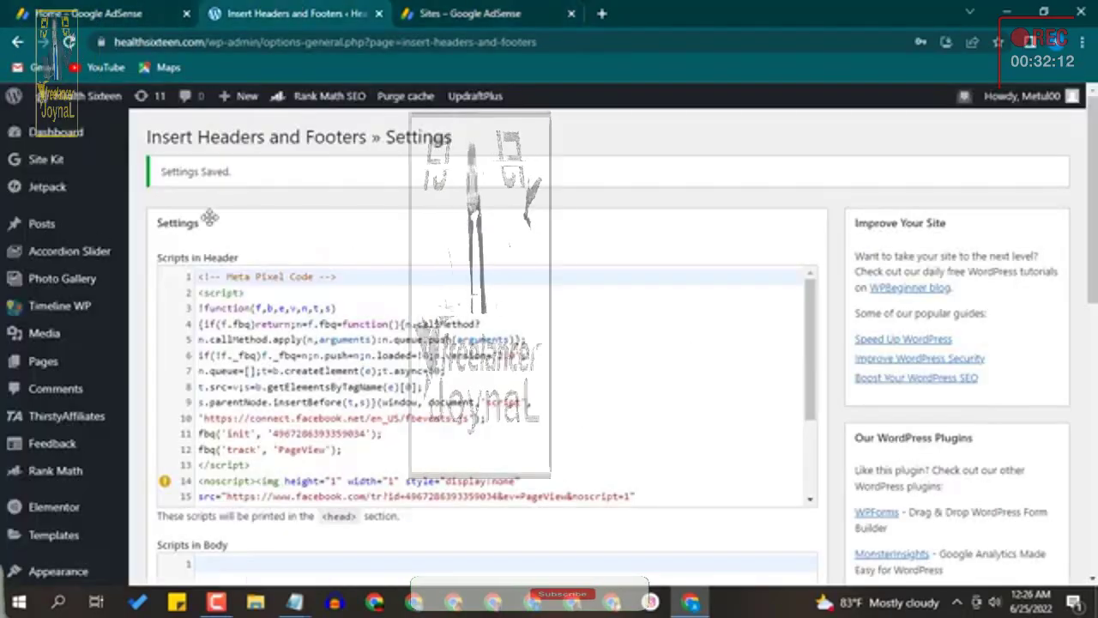
# - Open the list of all WordPress posts on Health Sixteen and look through each post's SEO score and details
pyautogui.click(62, 235)
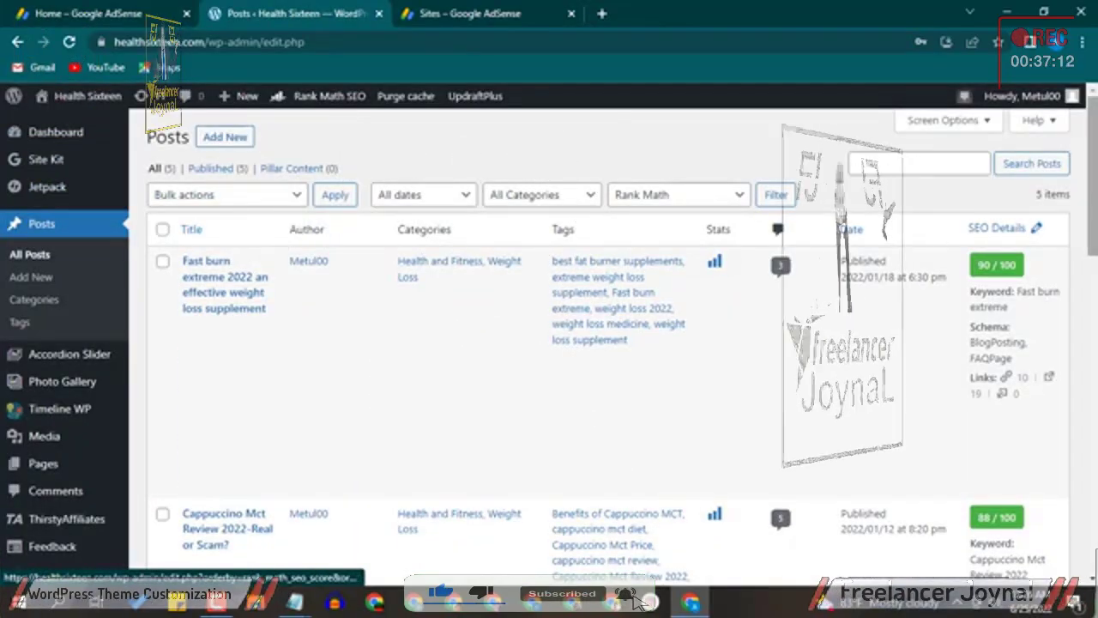
pyautogui.scroll(-8, 996, 227)
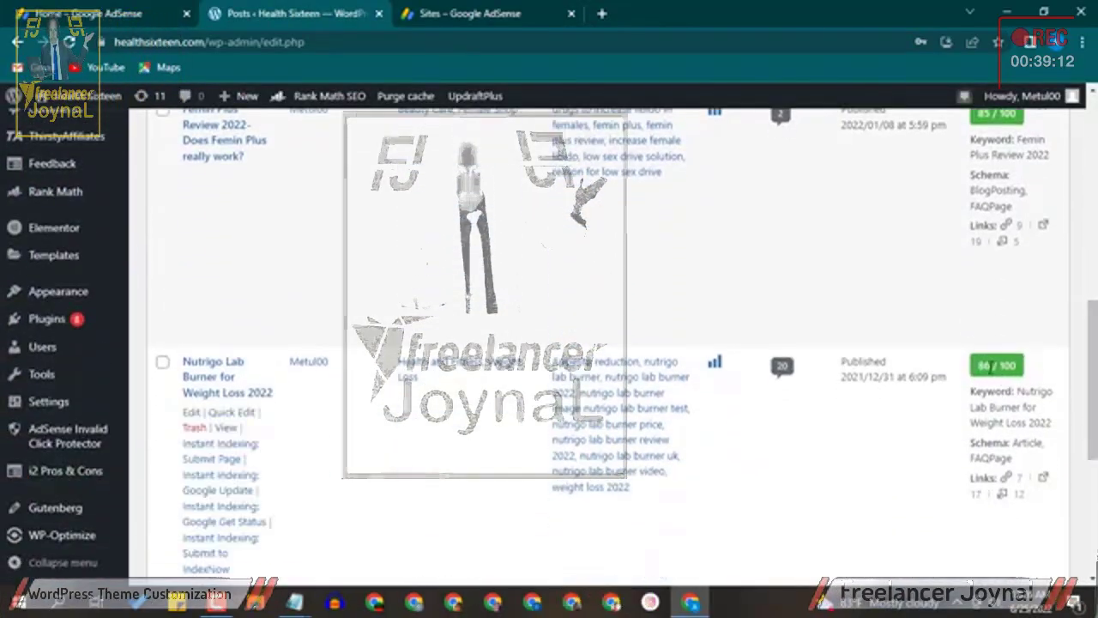
pyautogui.scroll(-4, 993, 365)
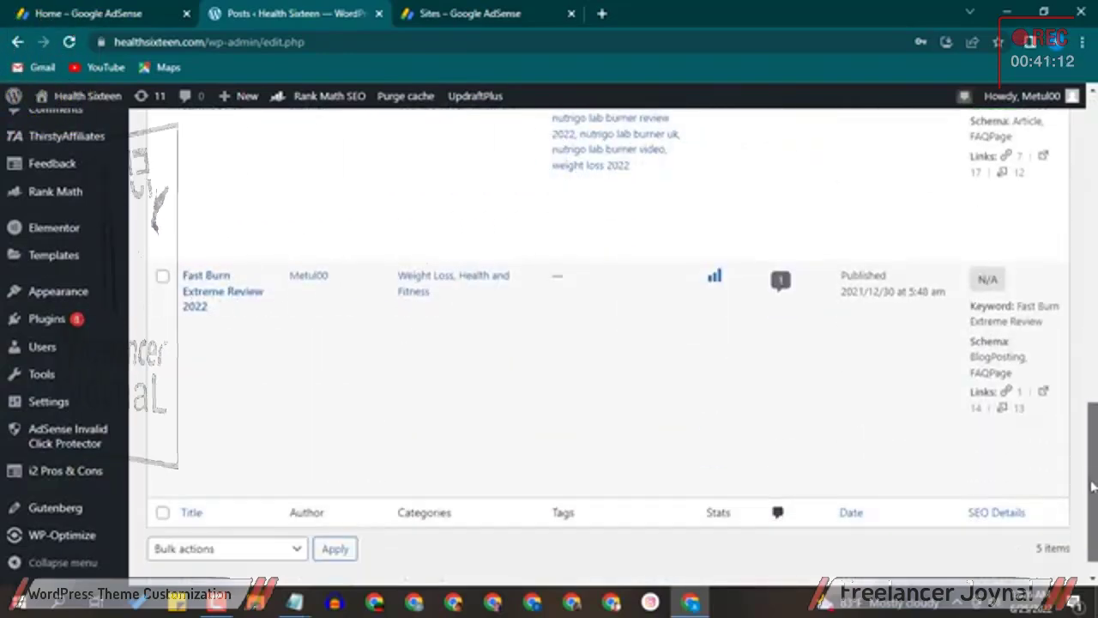
pyautogui.scroll(6, 1091, 420)
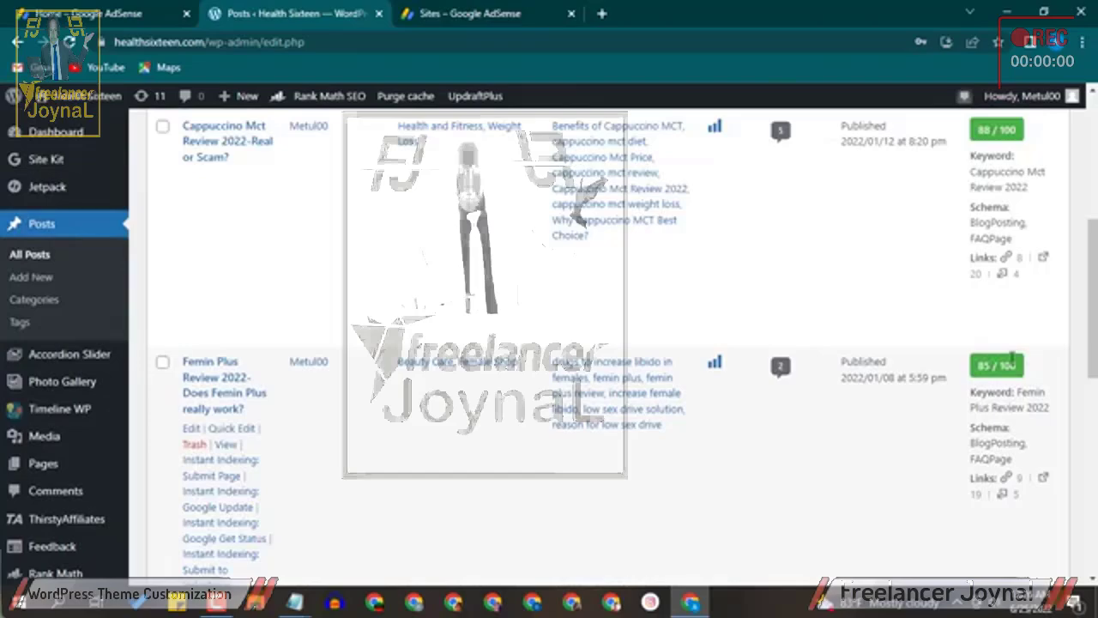
pyautogui.scroll(5, 1013, 361)
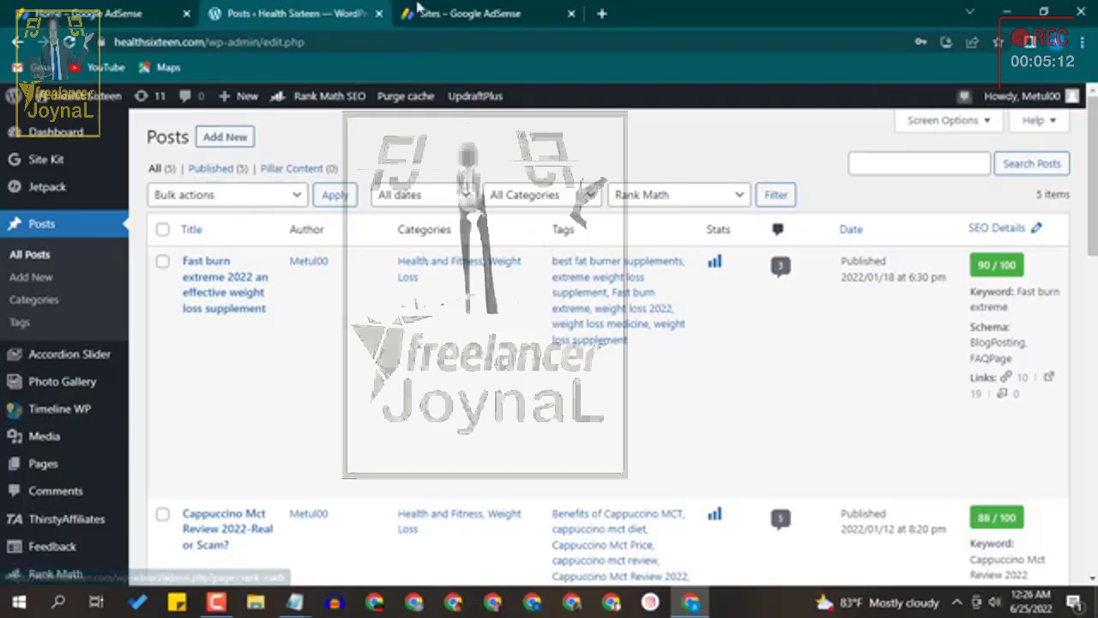
# - Return to the AdSense Sites page and save it as a bookmark on the bookmarks bar
pyautogui.click(418, 6)
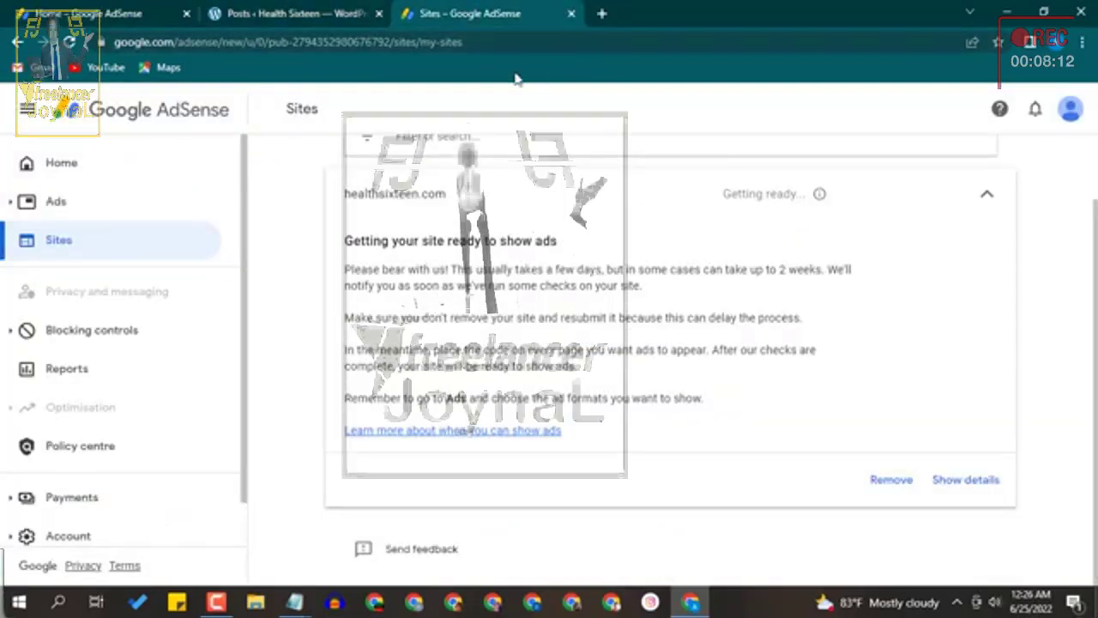
pyautogui.rightClick(297, 67)
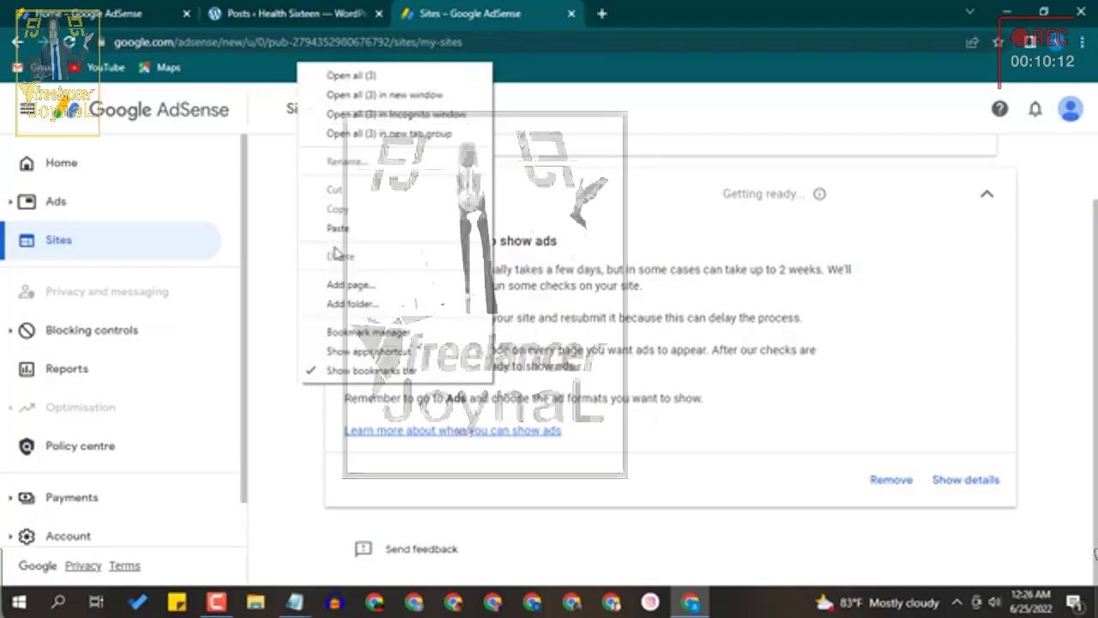
pyautogui.click(338, 284)
pyautogui.click(563, 463)
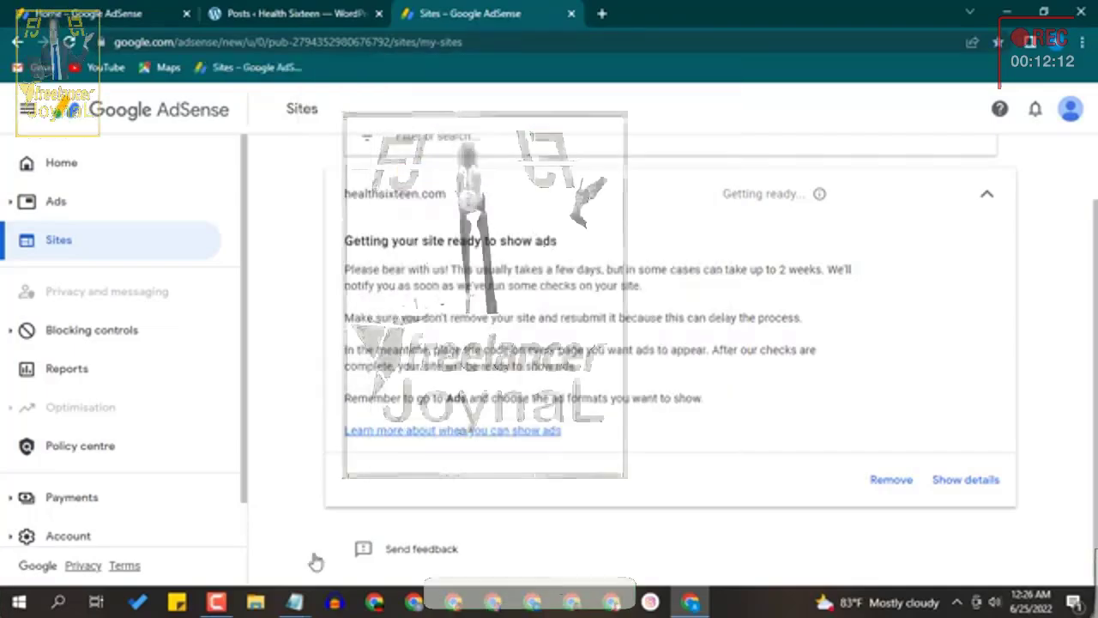
pyautogui.click(215, 603)
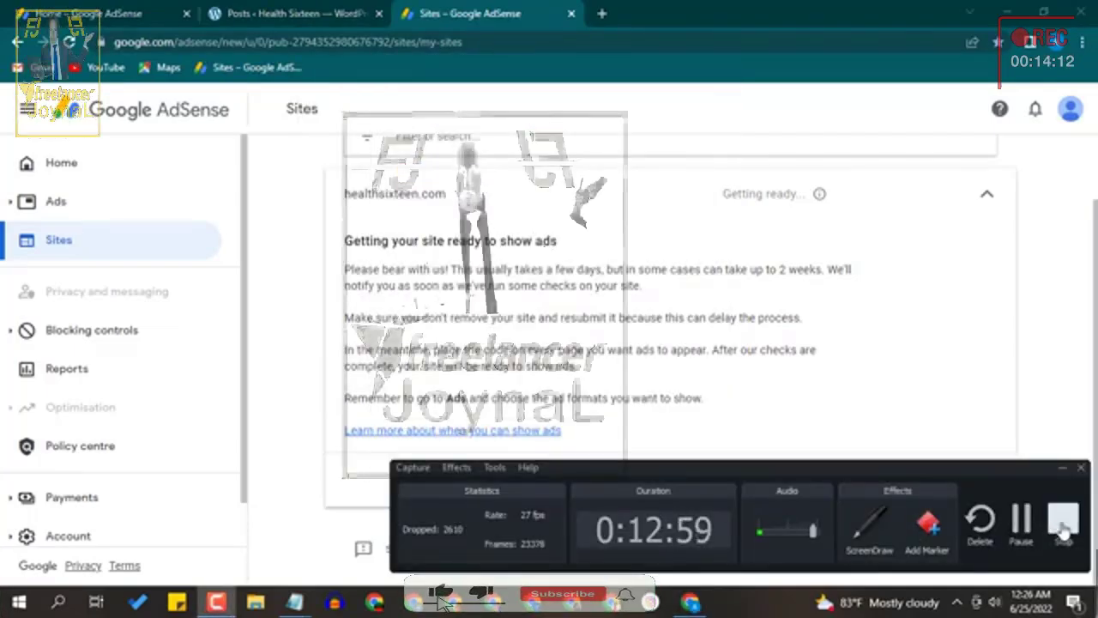
pyautogui.moveTo(1019, 469); pyautogui.dragTo(680, 442)
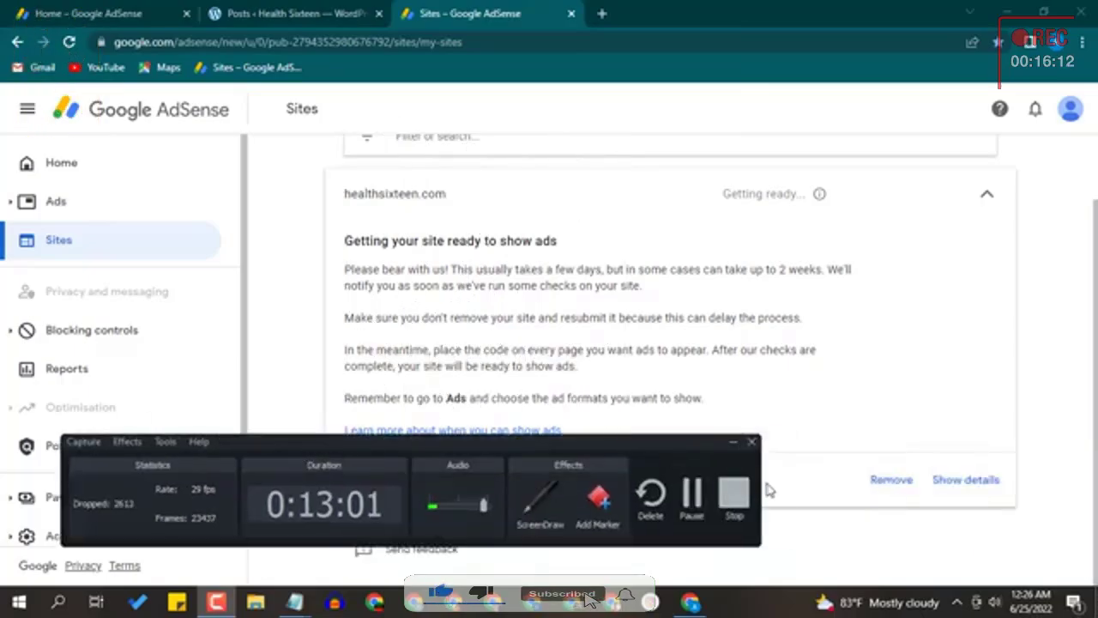